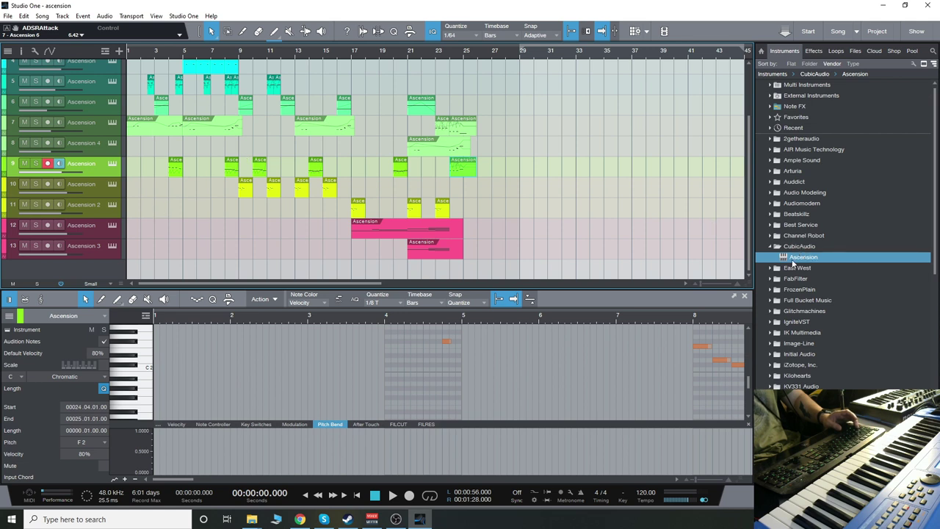
# Step: Look over the song arrangement from the first track down to track 13 and back
pyautogui.scroll(3, 196, 210)
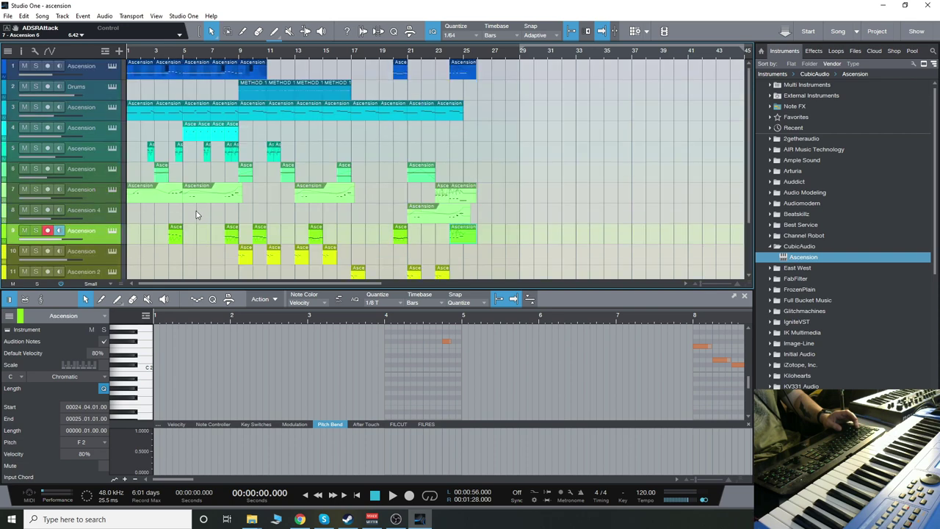
pyautogui.scroll(-3, 191, 208)
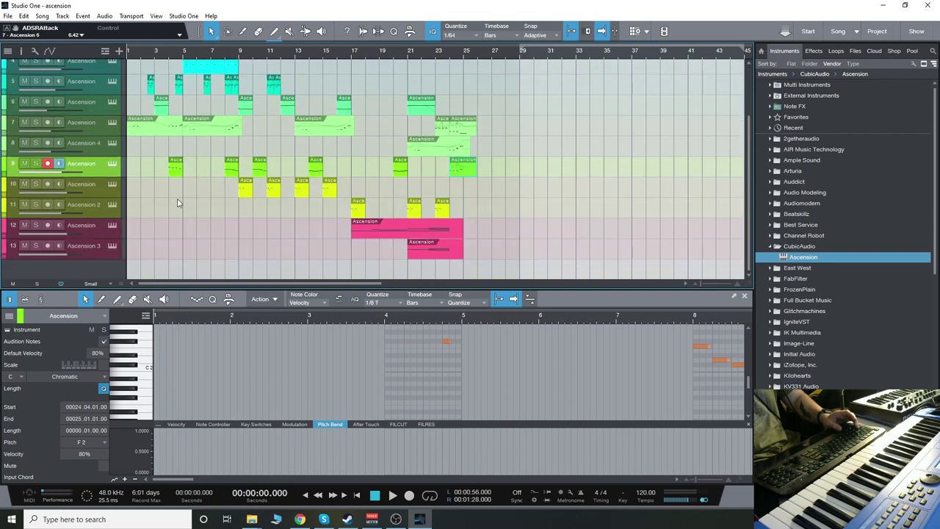
pyautogui.scroll(3, 176, 204)
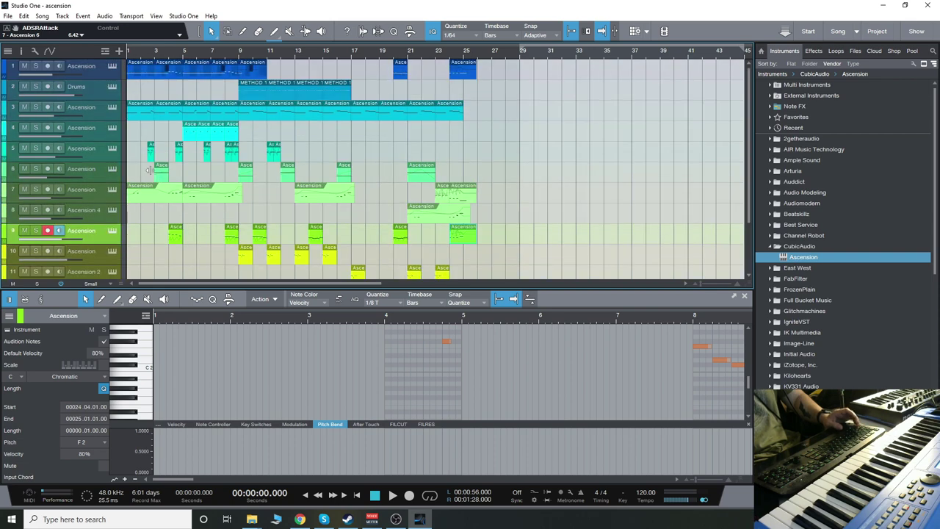
pyautogui.scroll(-3, 149, 171)
pyautogui.scroll(3, 150, 171)
pyautogui.scroll(-3, 150, 171)
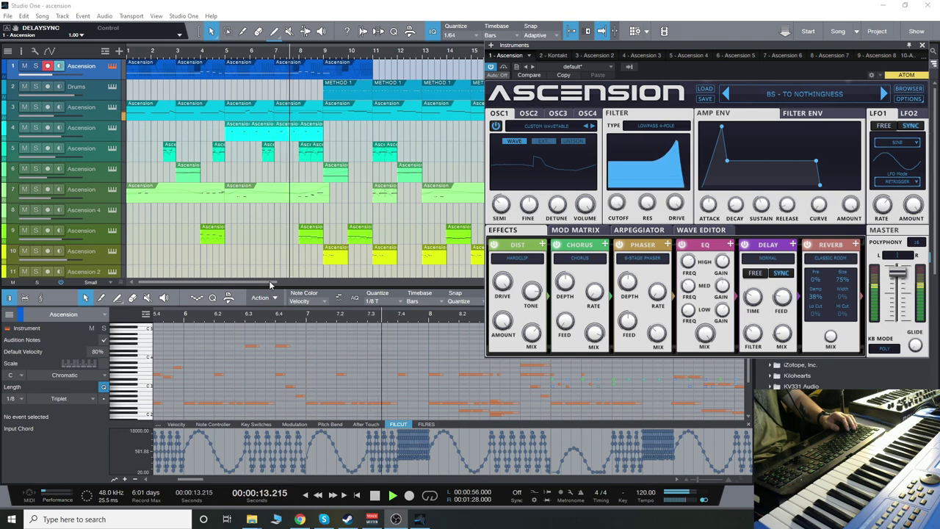
# Step: Follow the playing song through the arrangement and its notes to past bar 25, then stop playback
pyautogui.moveTo(270, 285); pyautogui.dragTo(304, 291)
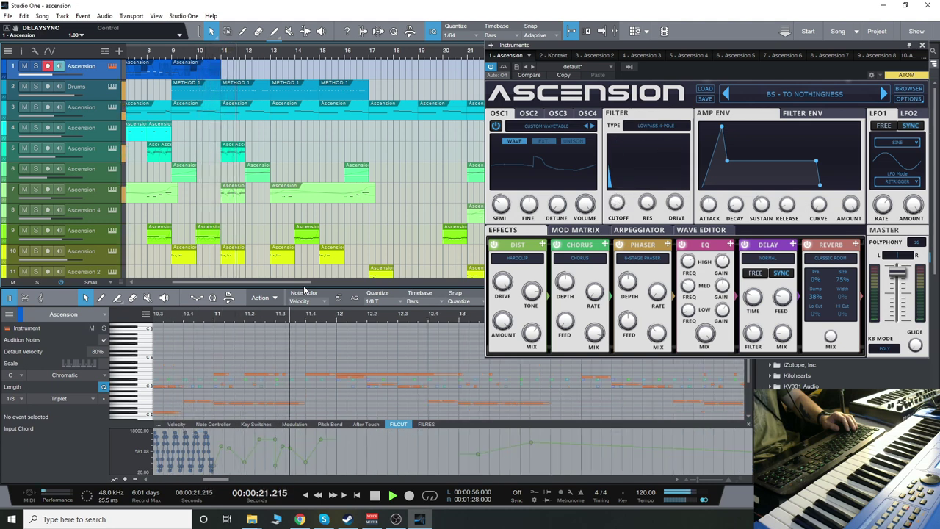
pyautogui.moveTo(304, 290); pyautogui.dragTo(337, 296)
pyautogui.scroll(-3, 323, 282)
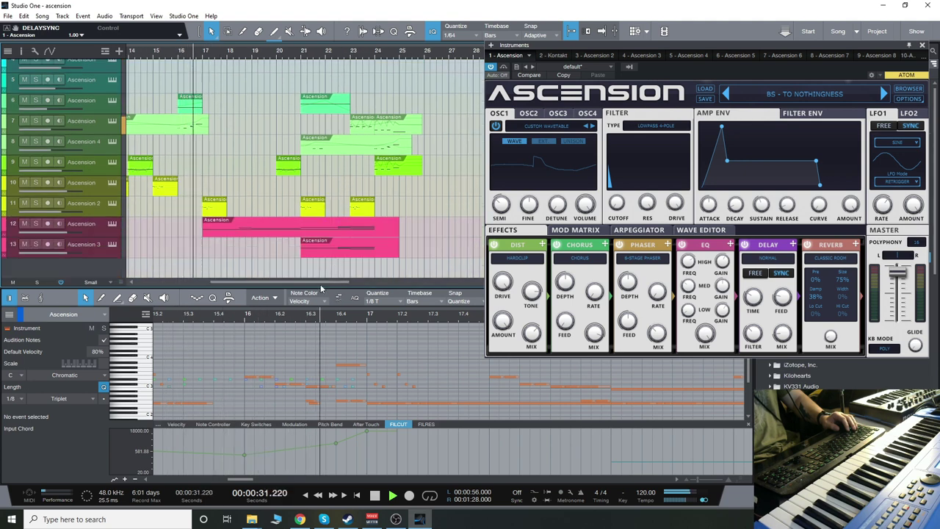
pyautogui.moveTo(323, 281); pyautogui.dragTo(341, 279)
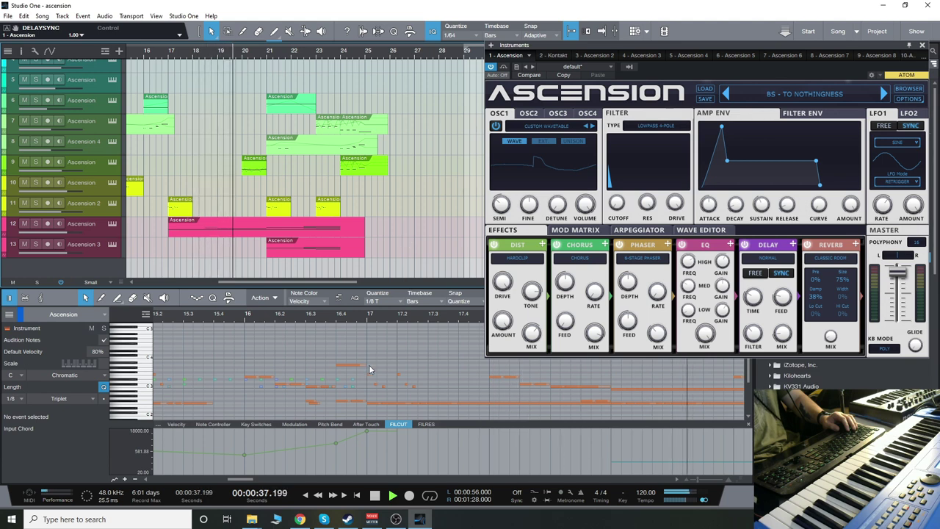
pyautogui.click(293, 480)
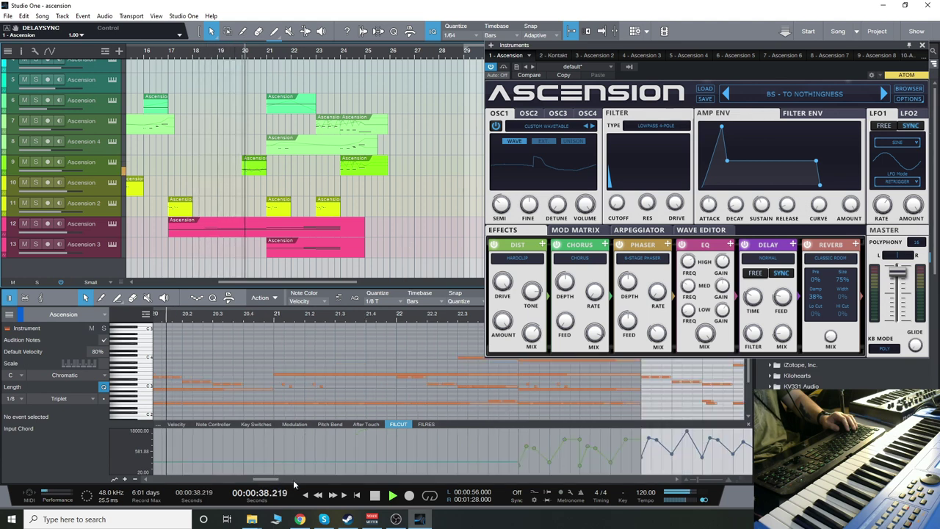
pyautogui.click(367, 350)
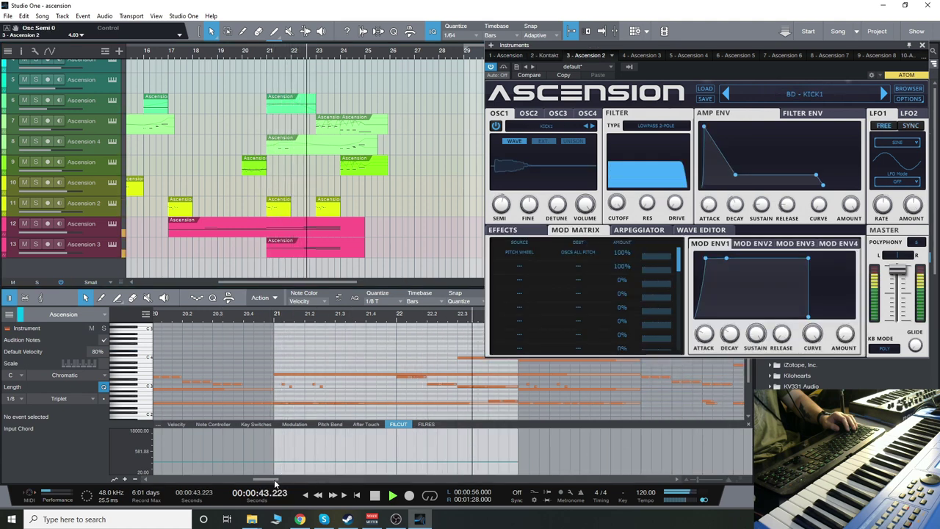
pyautogui.hscroll(3, 312, 451)
pyautogui.click(344, 336)
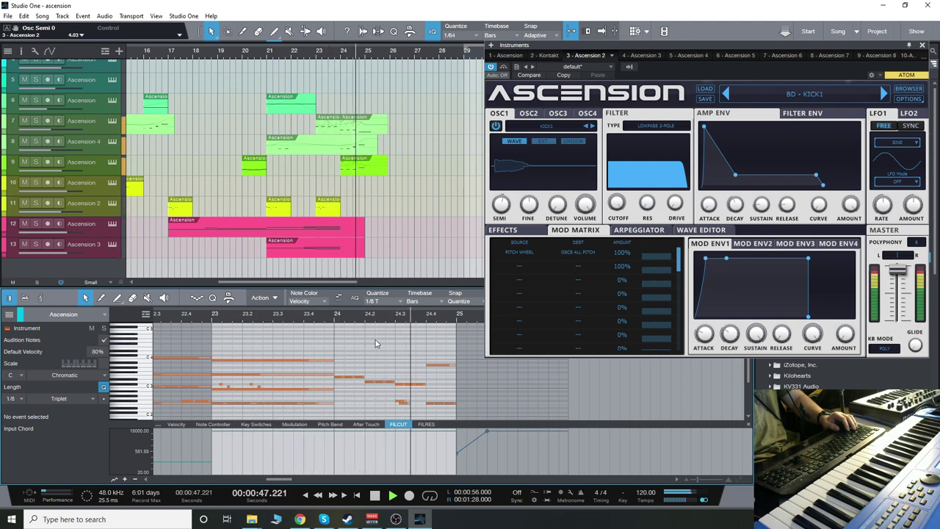
pyautogui.click(374, 497)
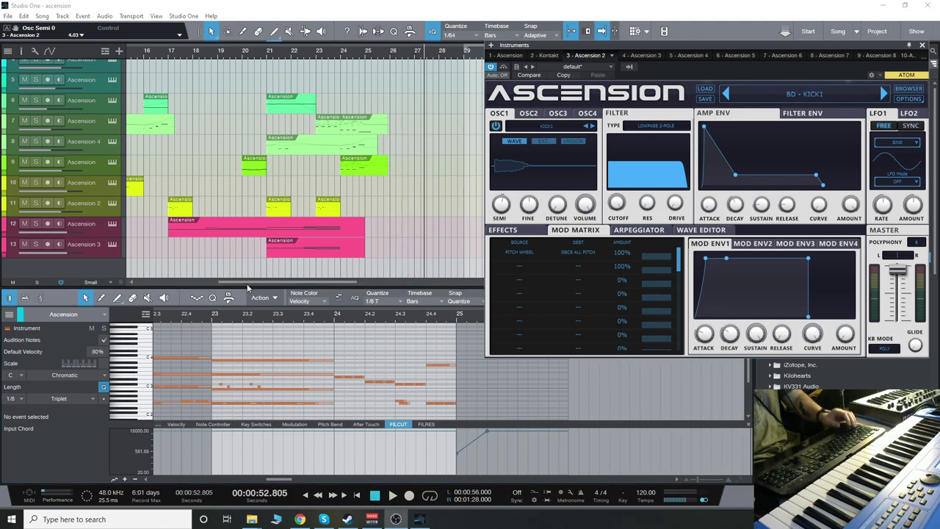
# Step: Close the instrument window, solo the Drums track and play it from bar 9
pyautogui.moveTo(247, 284); pyautogui.dragTo(164, 281)
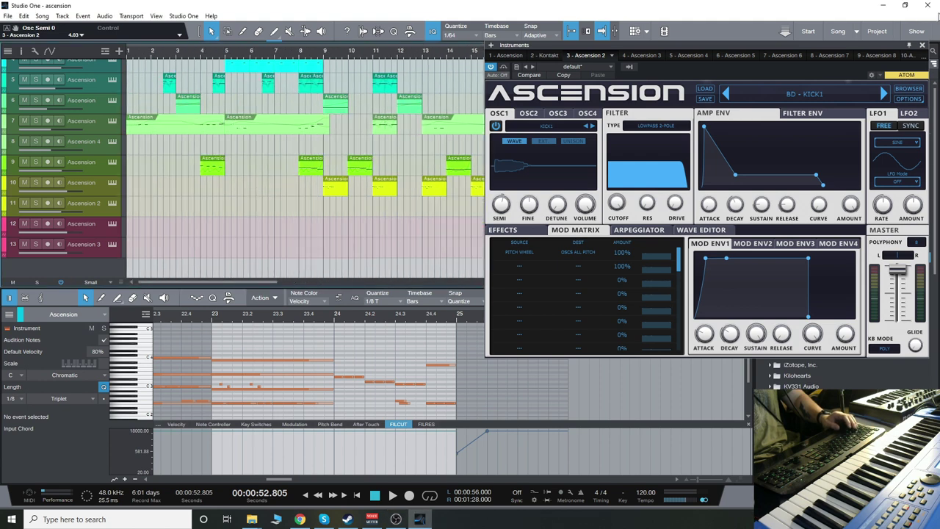
pyautogui.click(922, 45)
pyautogui.scroll(3, 396, 162)
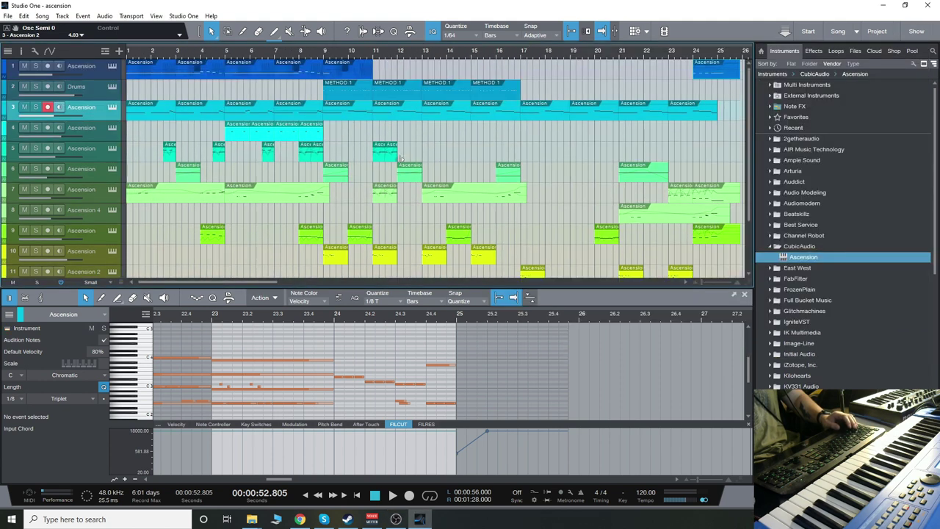
pyautogui.click(36, 87)
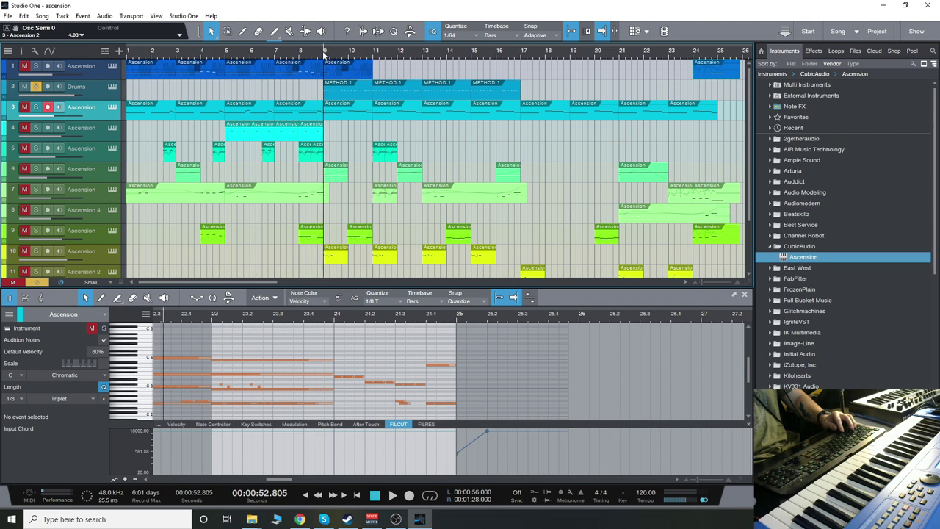
pyautogui.click(324, 56)
pyautogui.press('space')
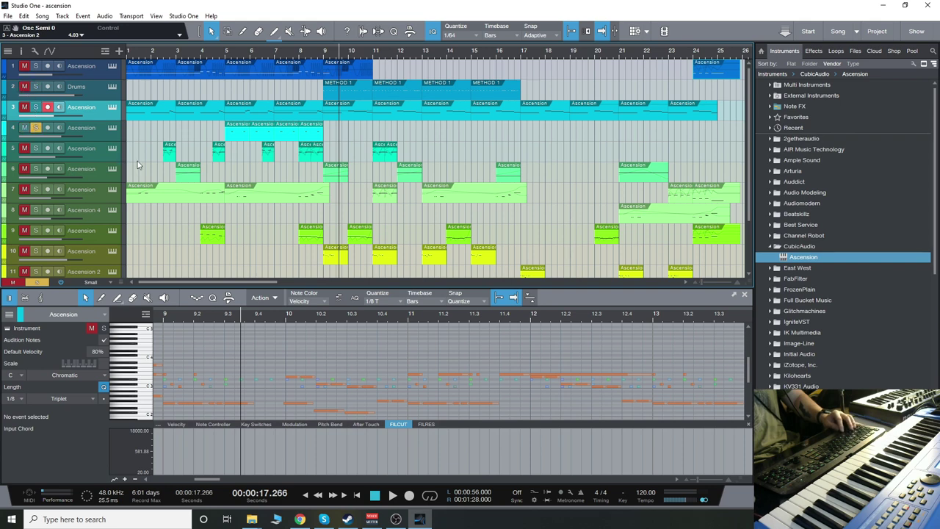
# Step: Inspect the 808 snare instrument on track 4 and the kick instrument on track 3, solo track 3, and close the instrument window
pyautogui.click(103, 134)
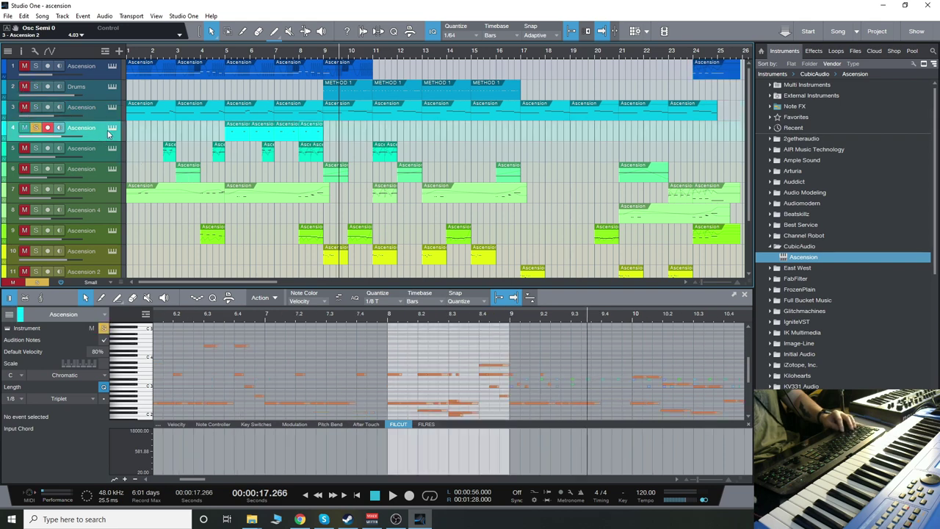
pyautogui.press('F11')
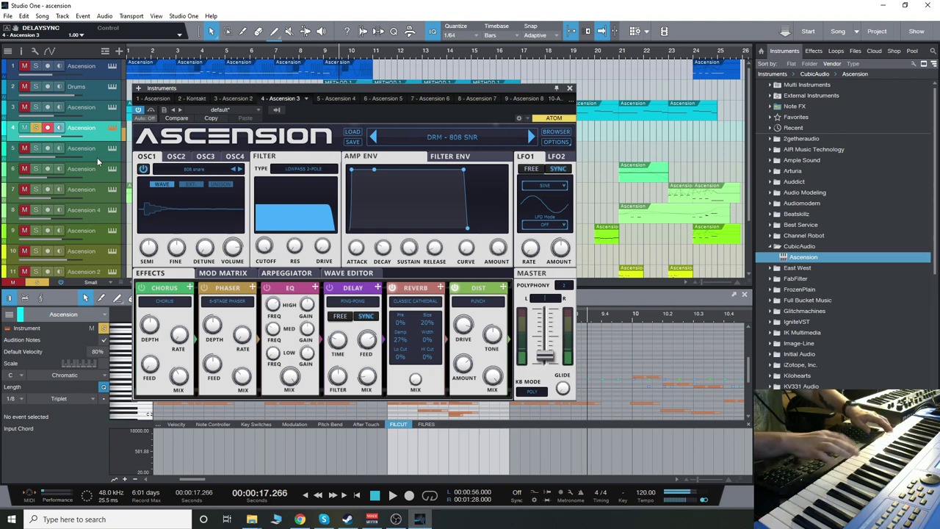
pyautogui.click(103, 110)
pyautogui.click(36, 108)
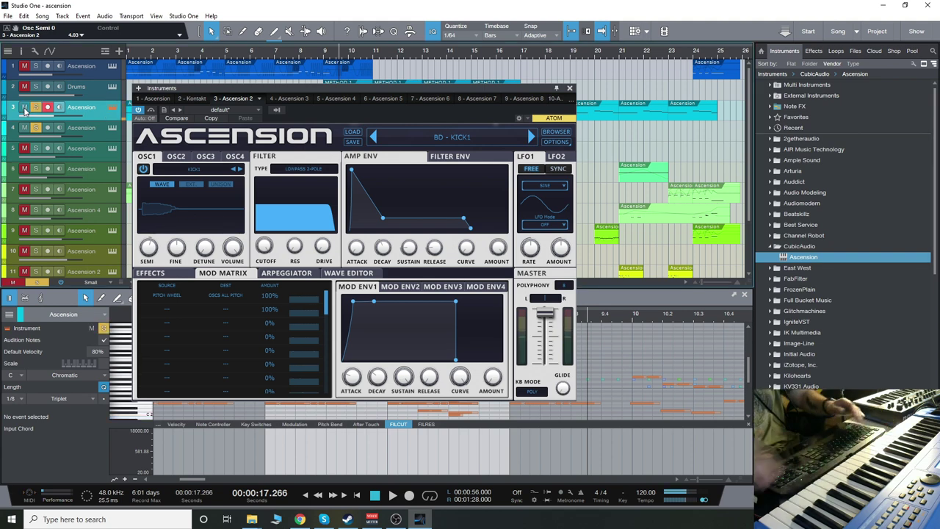
pyautogui.click(569, 89)
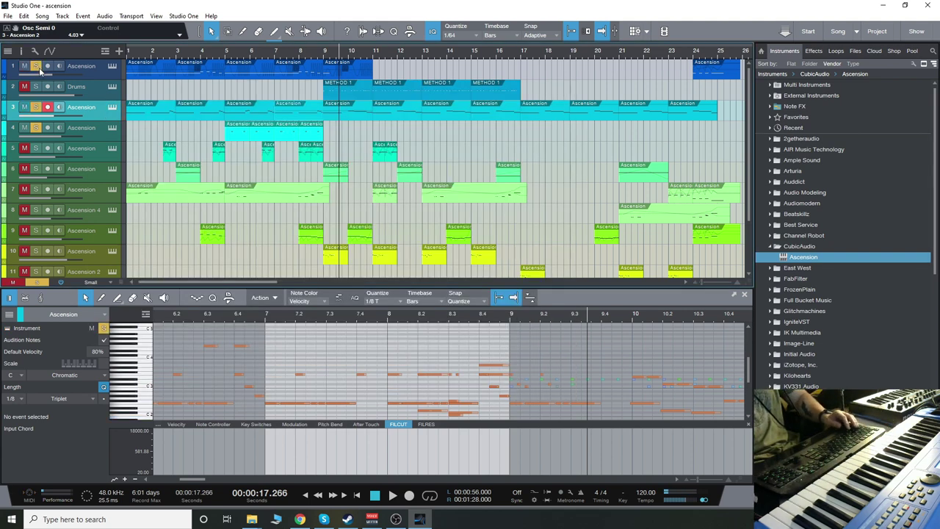
# Step: Examine the FILCUT automation of track 1's first clip close up and play the soloed track from the song start
pyautogui.click(306, 496)
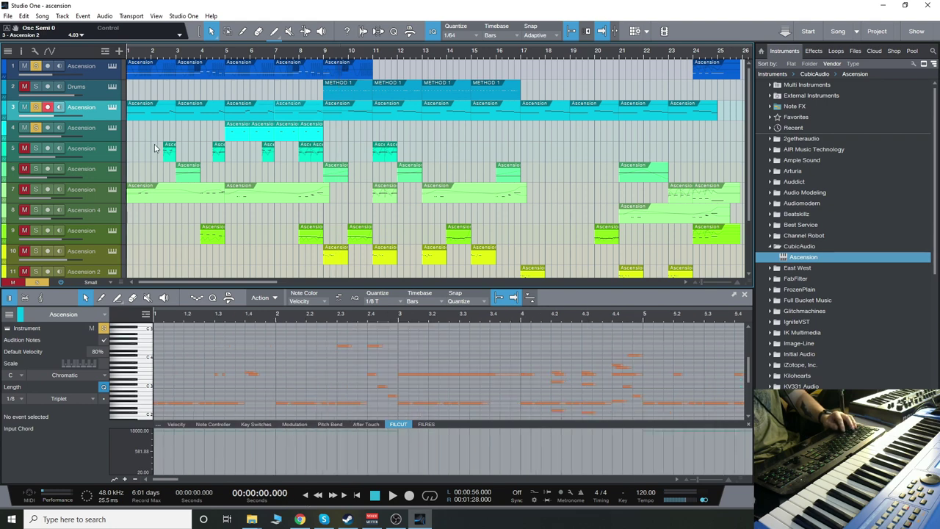
pyautogui.click(150, 63)
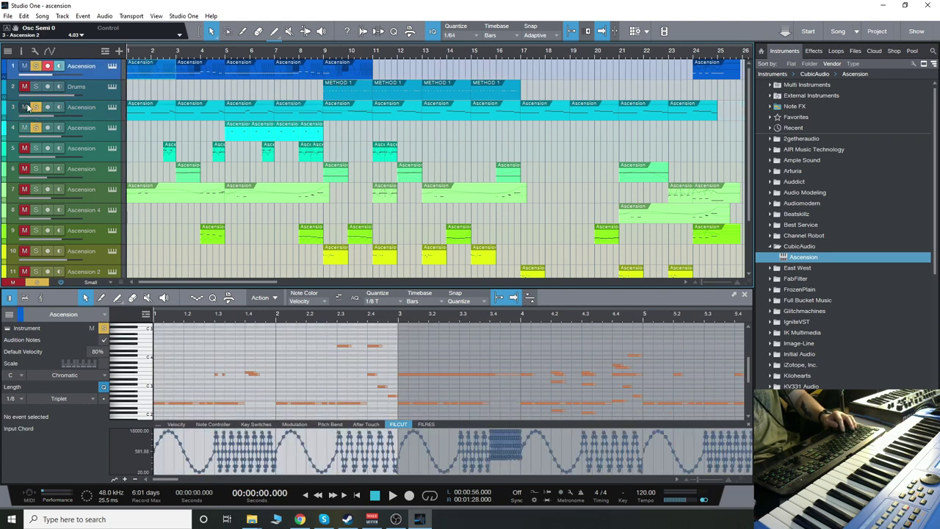
pyautogui.scroll(-3, 116, 174)
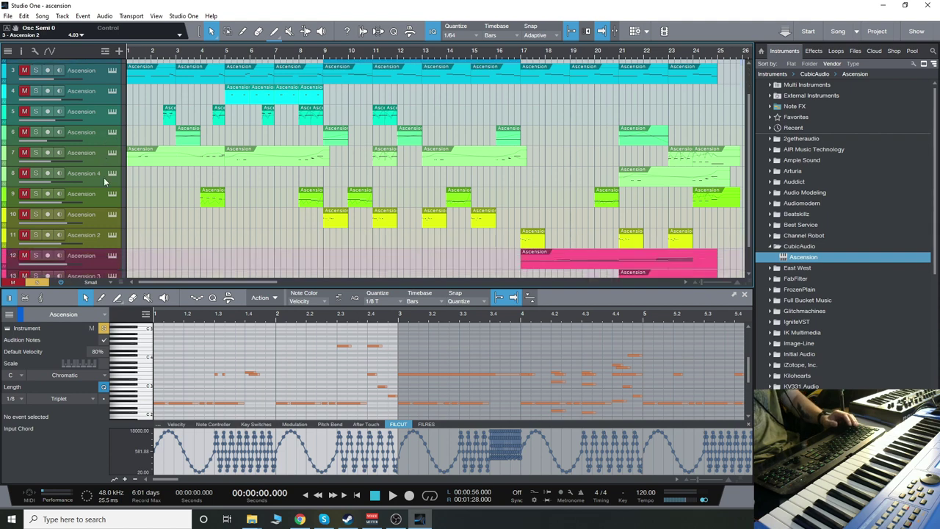
pyautogui.scroll(3, 90, 177)
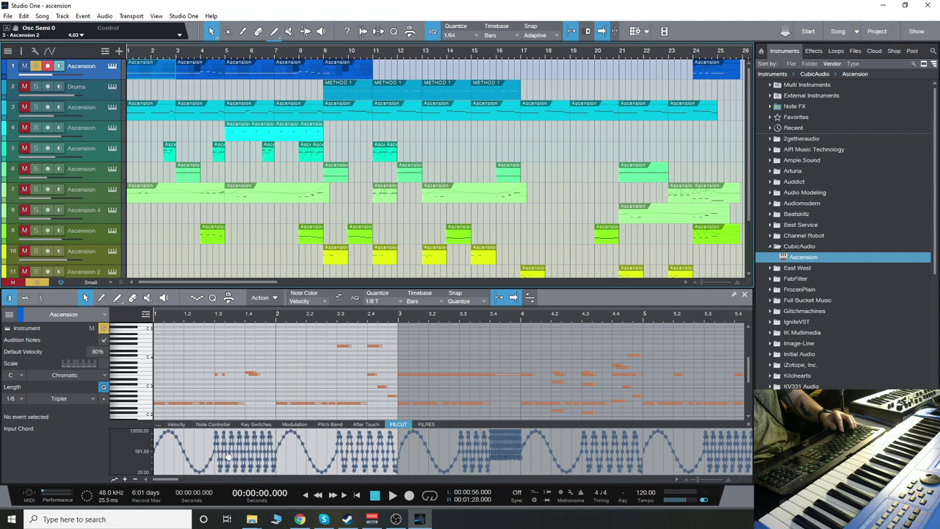
pyautogui.scroll(5, 228, 455)
pyautogui.scroll(-3, 258, 472)
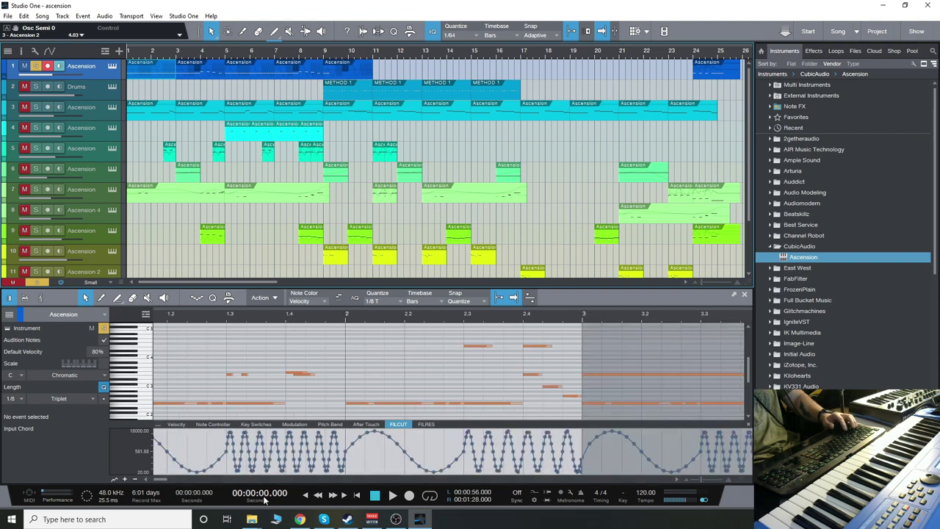
pyautogui.moveTo(168, 482); pyautogui.dragTo(114, 480)
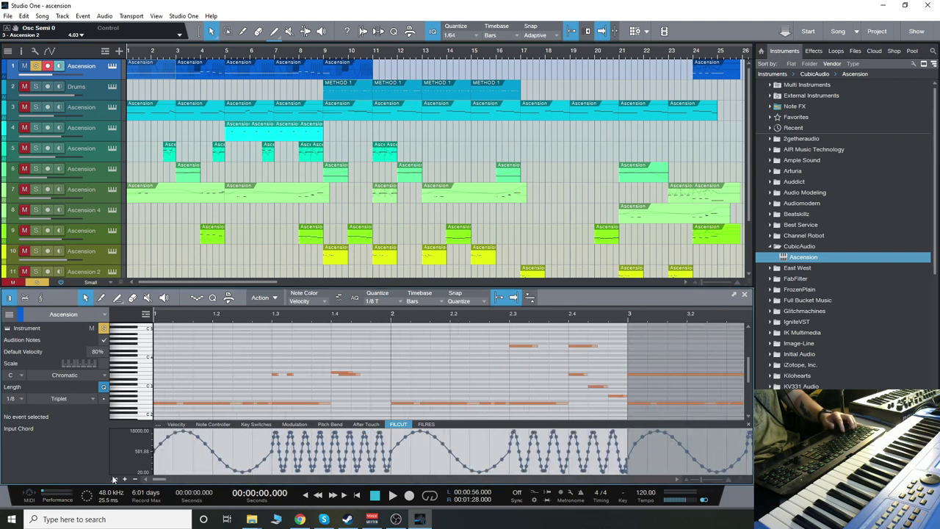
pyautogui.press('space')
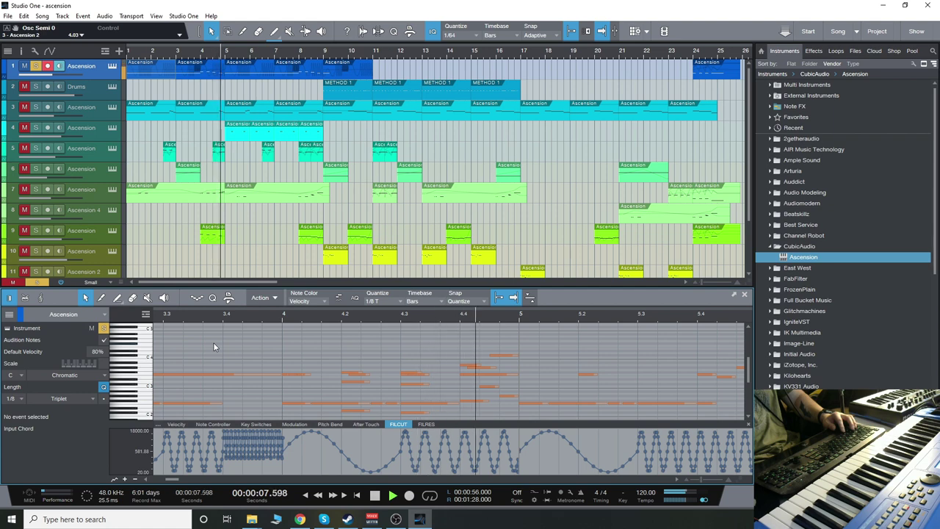
# Step: Solo track 3, show its first clip in the note editor and play the song from the start
pyautogui.click(35, 86)
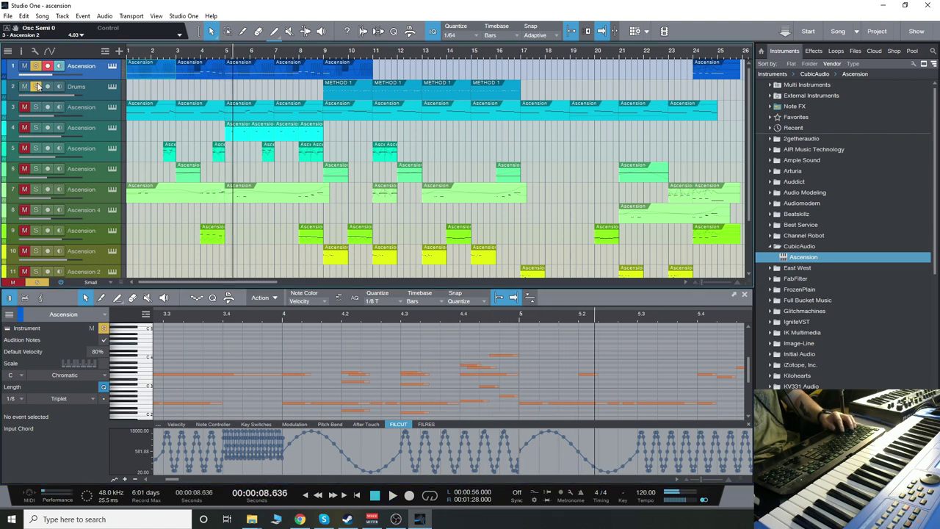
pyautogui.click(23, 106)
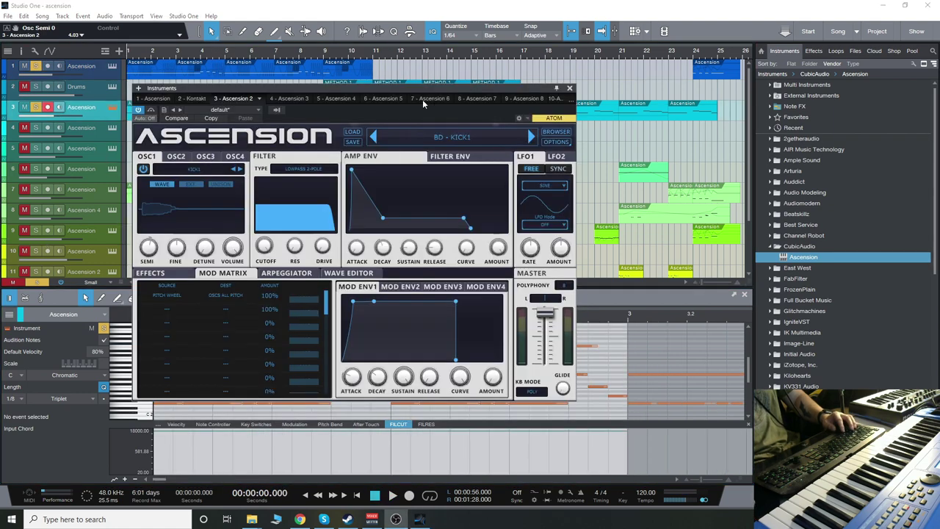
pyautogui.click(569, 89)
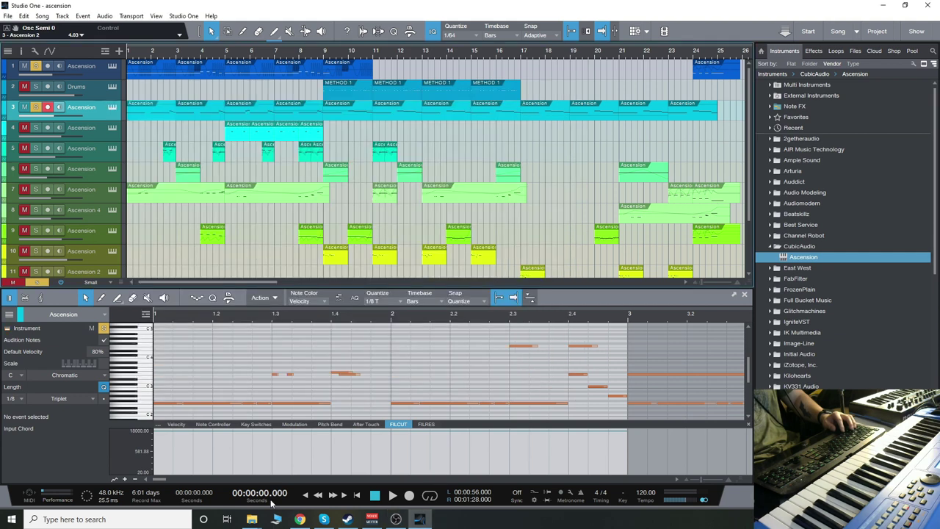
pyautogui.click(148, 111)
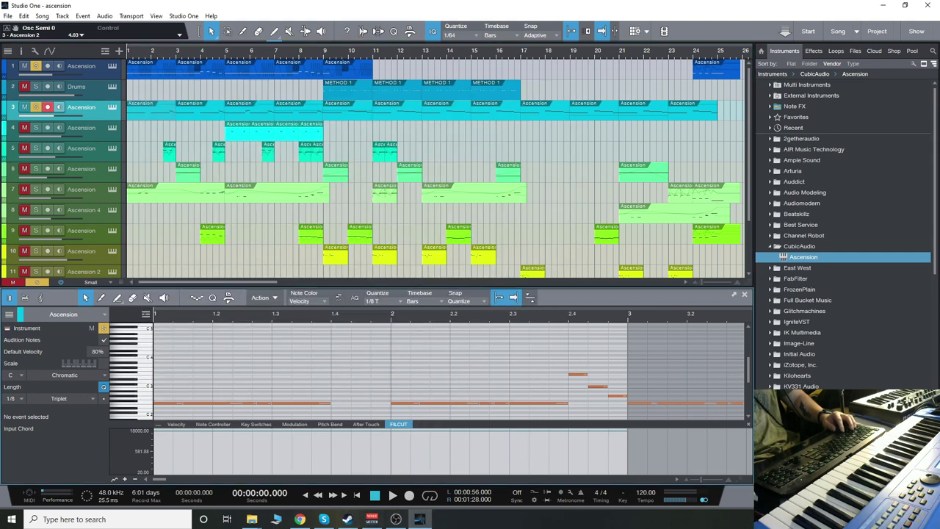
pyautogui.press('space')
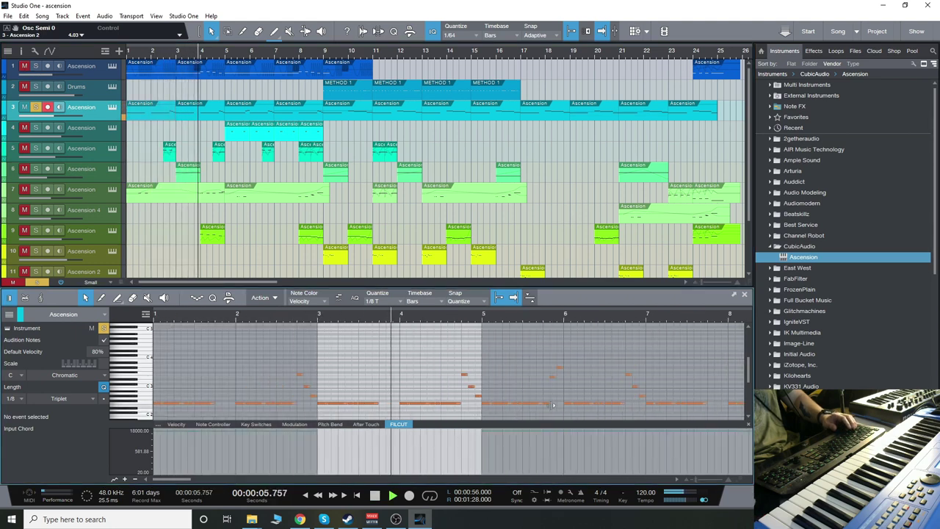
pyautogui.scroll(2, 552, 405)
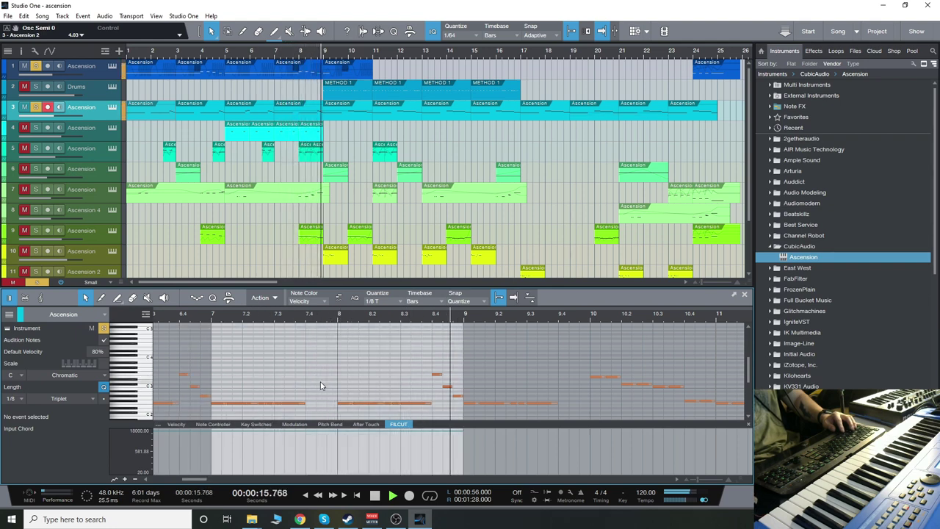
# Step: Solo track 4 along with tracks 1 and 3 and play them from bar 5
pyautogui.click(36, 127)
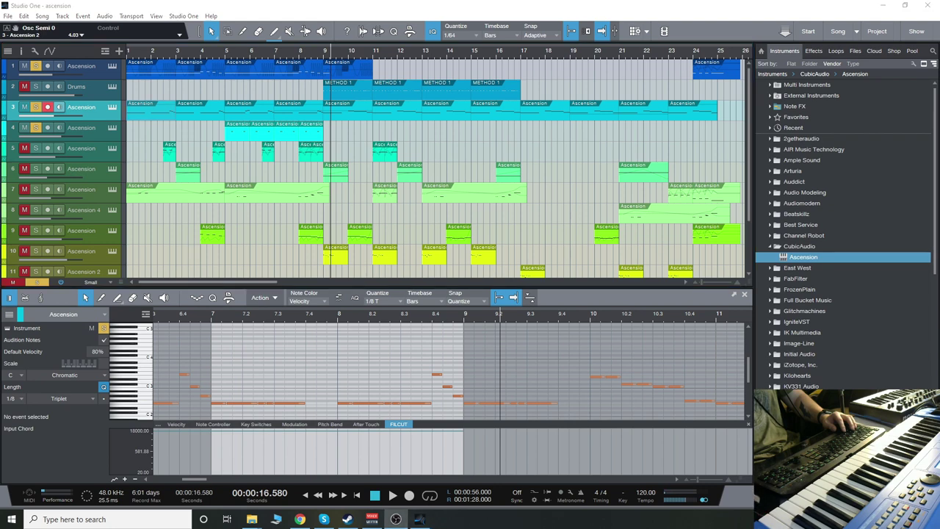
pyautogui.click(226, 53)
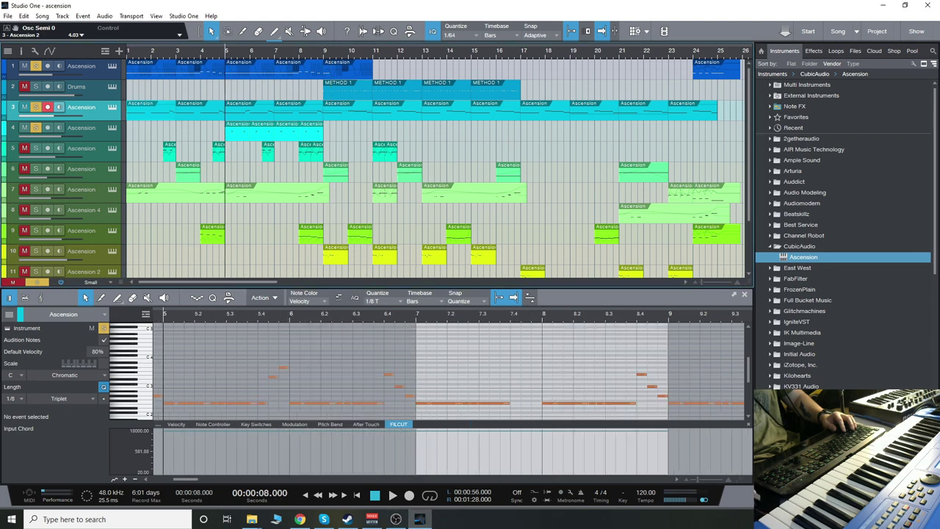
pyautogui.press('space')
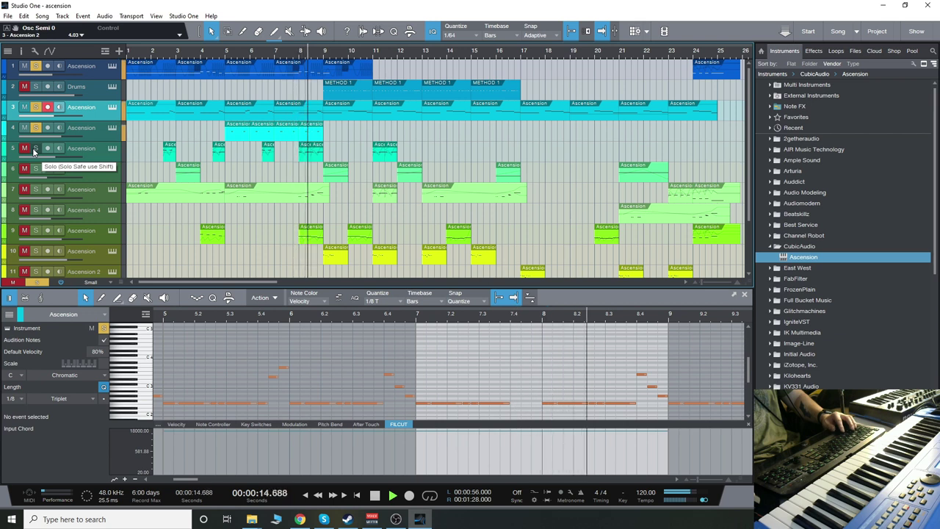
# Step: Stop playback, solo track 5 alone and move the playback position back to bar 5
pyautogui.press('space')
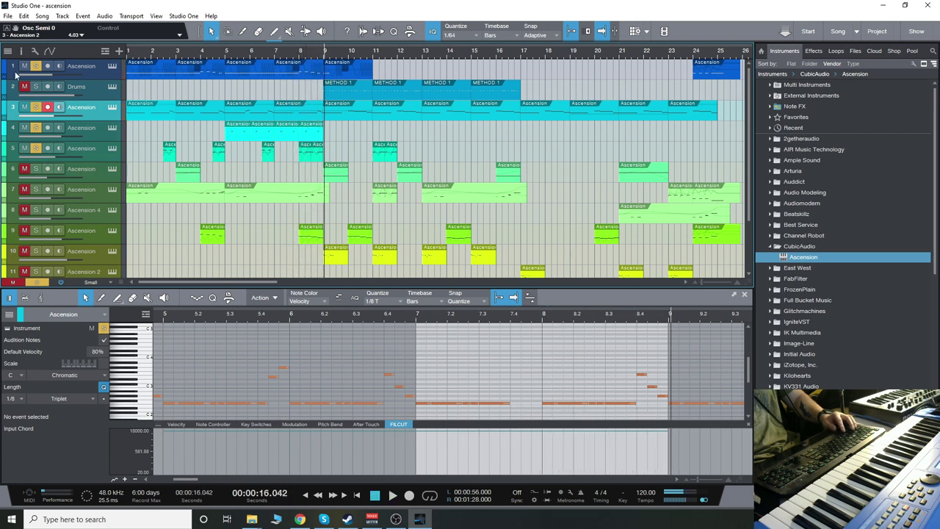
pyautogui.click(24, 109)
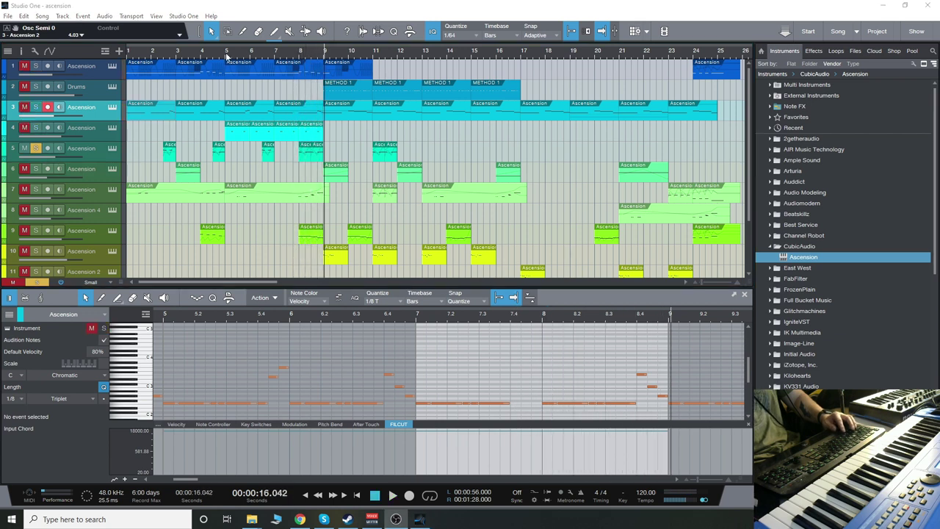
pyautogui.click(260, 57)
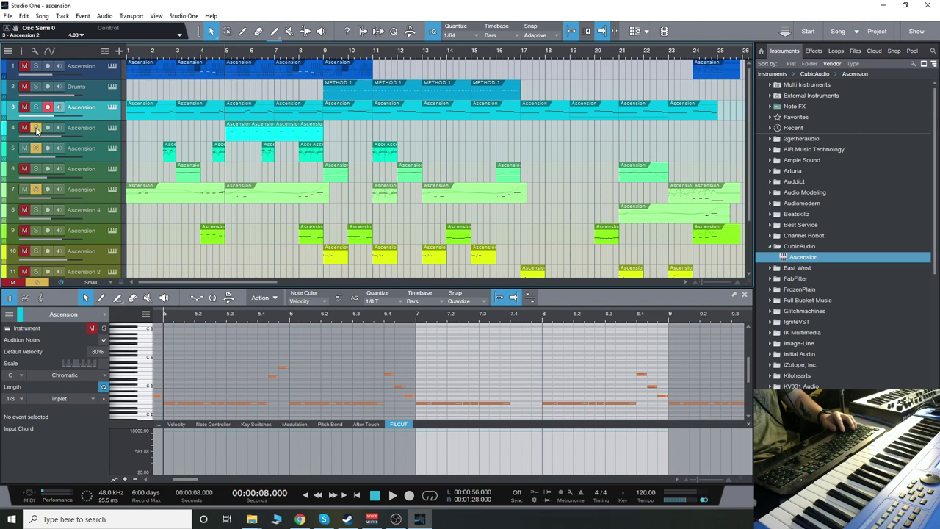
# Step: Solo tracks 3, 4 and 7 along with track 5 and play them from bar 5
pyautogui.press('s')
pyautogui.press('space')
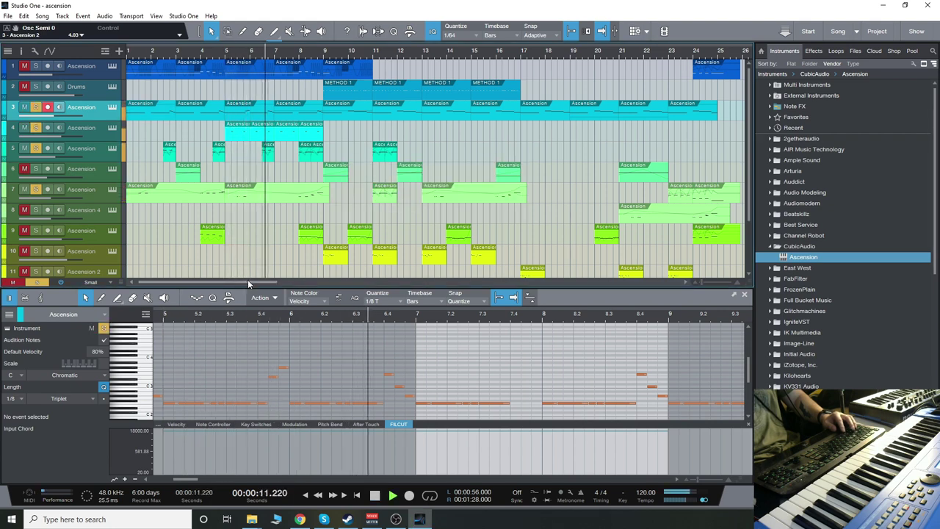
pyautogui.moveTo(248, 280); pyautogui.dragTo(260, 285)
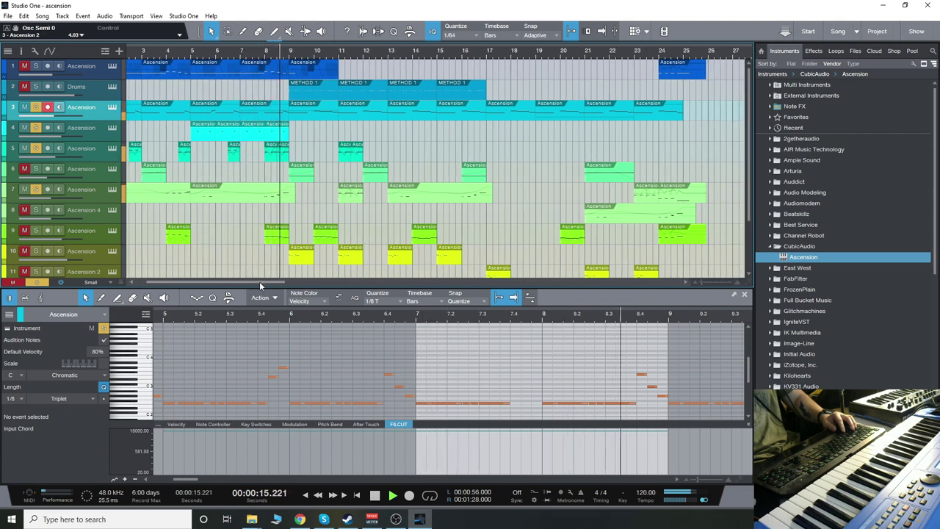
pyautogui.moveTo(260, 284); pyautogui.dragTo(253, 287)
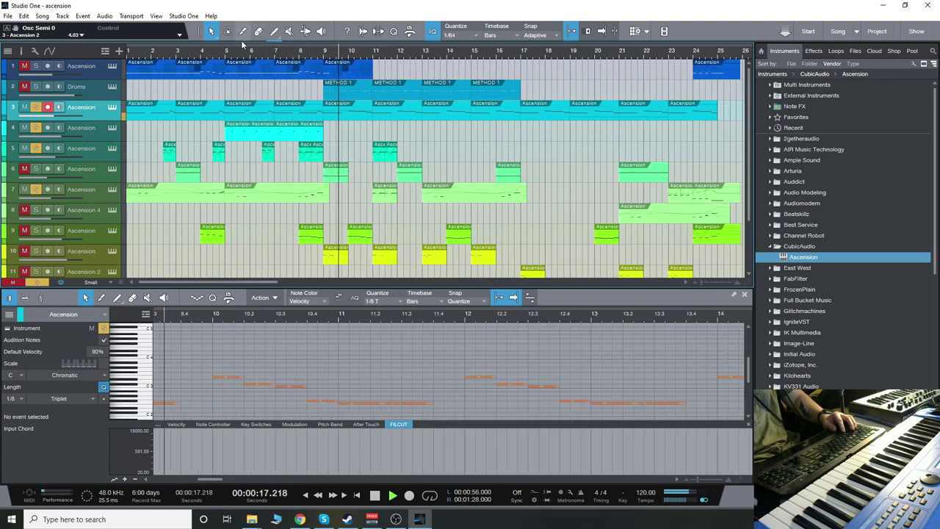
pyautogui.press('space')
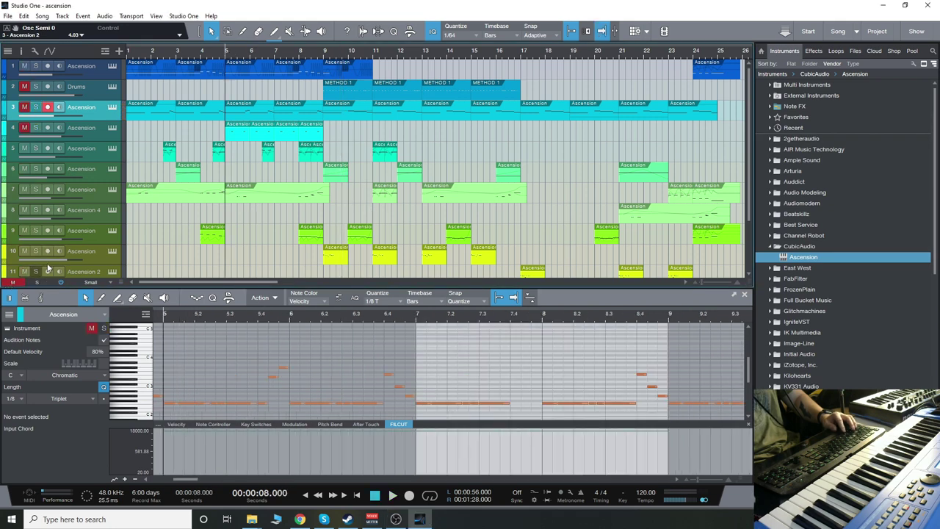
# Step: Clear the other solos, solo track 9 and play its clip at bar 8
pyautogui.click(35, 229)
pyautogui.click(300, 51)
pyautogui.press('space')
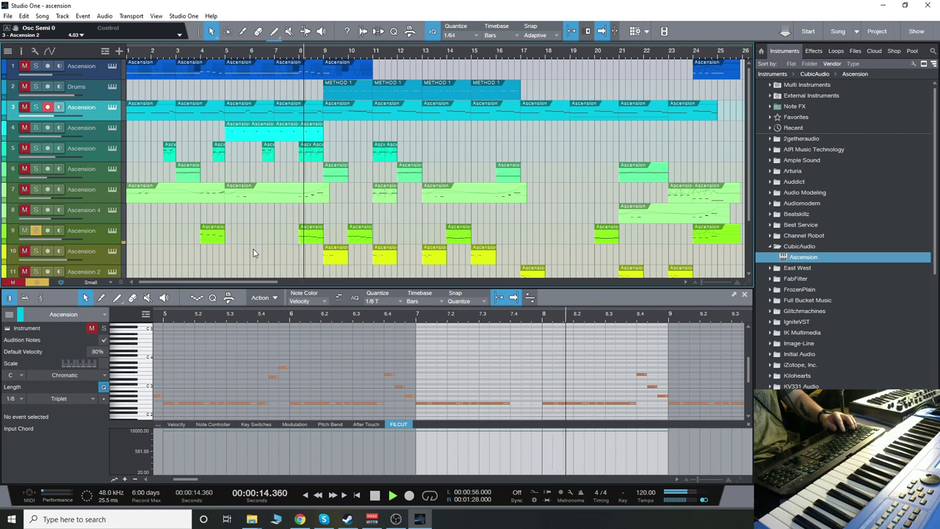
pyautogui.press('space')
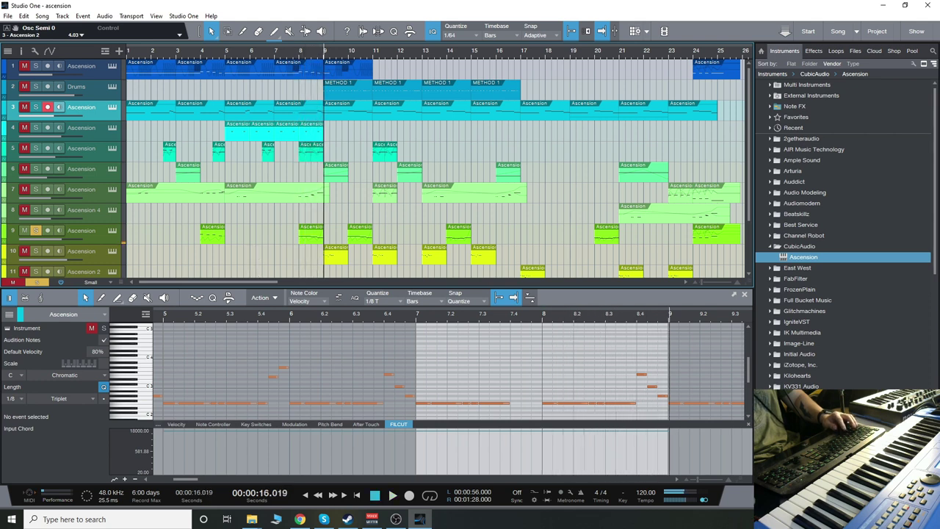
# Step: Solo track 6 instead of track 9 and play its first clip from bar 3
pyautogui.click(35, 230)
pyautogui.click(35, 87)
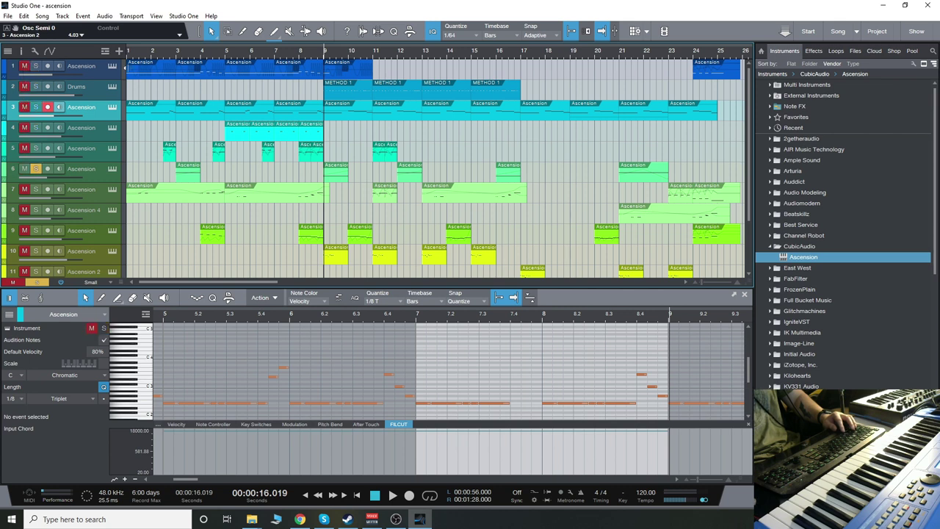
pyautogui.click(179, 53)
pyautogui.press('space')
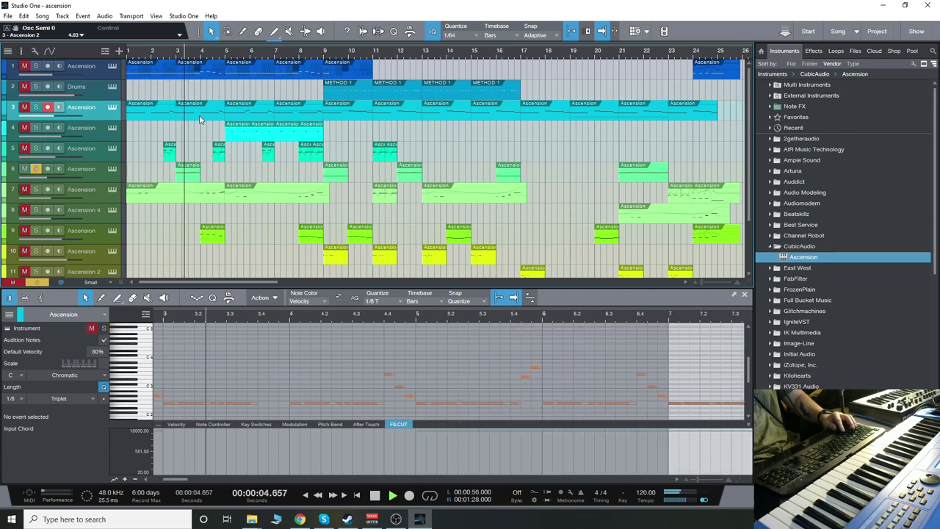
# Step: Solo tracks 1 through 9 together and play them from around bar 4
pyautogui.click(33, 170)
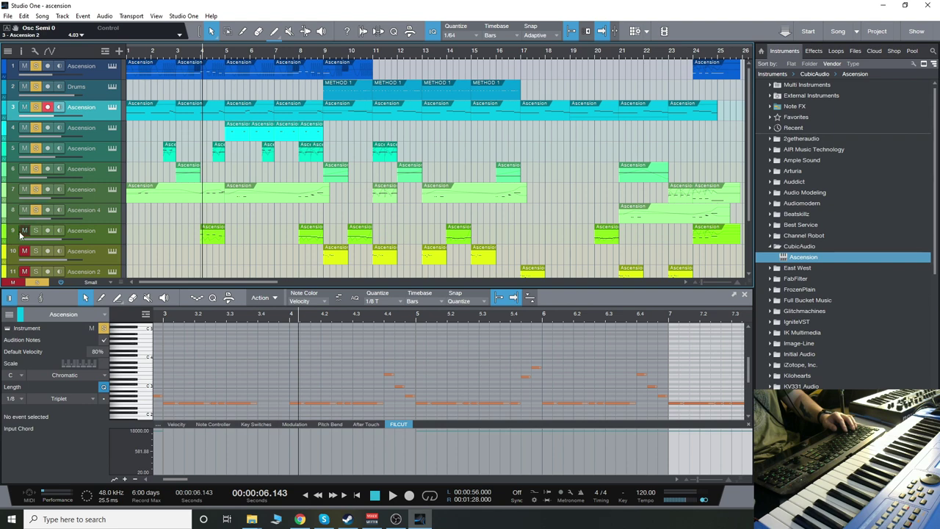
pyautogui.scroll(-3, 177, 256)
pyautogui.press('space')
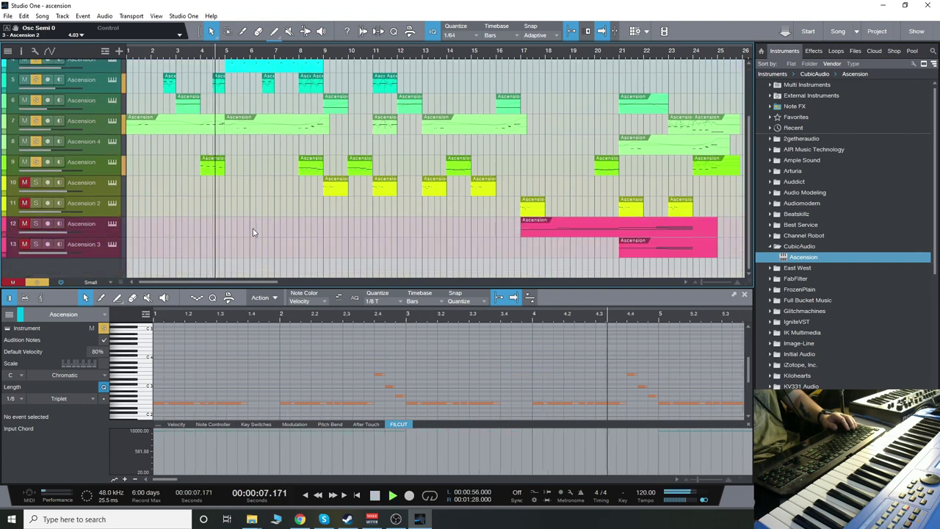
pyautogui.scroll(3, 253, 233)
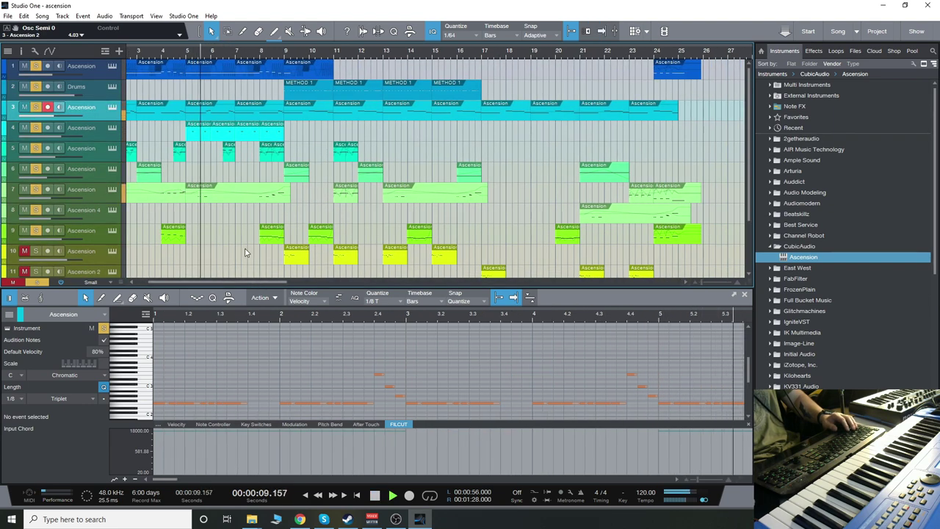
pyautogui.scroll(-3, 246, 253)
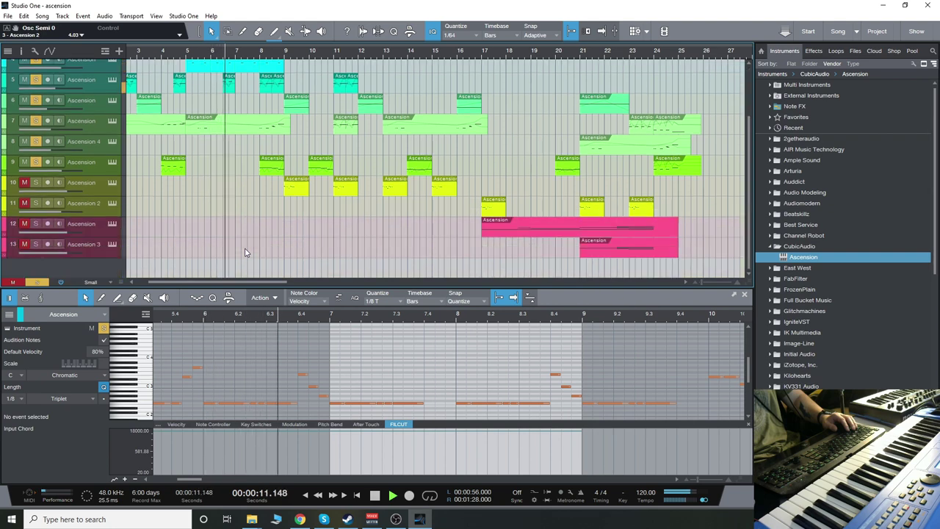
pyautogui.press('space')
# Step: Add tracks 10 through 13 to the solos and show the track 11 and track 13 clips in the note editor
pyautogui.click(24, 182)
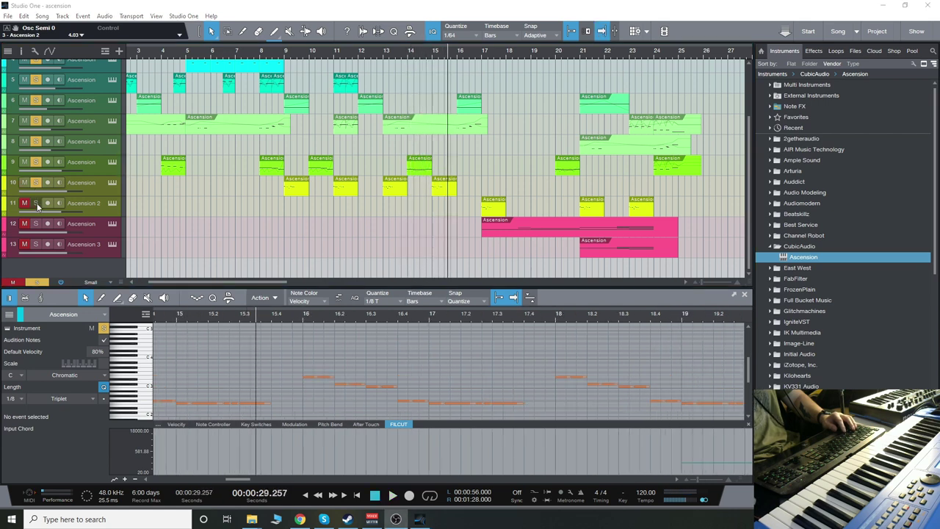
pyautogui.click(25, 203)
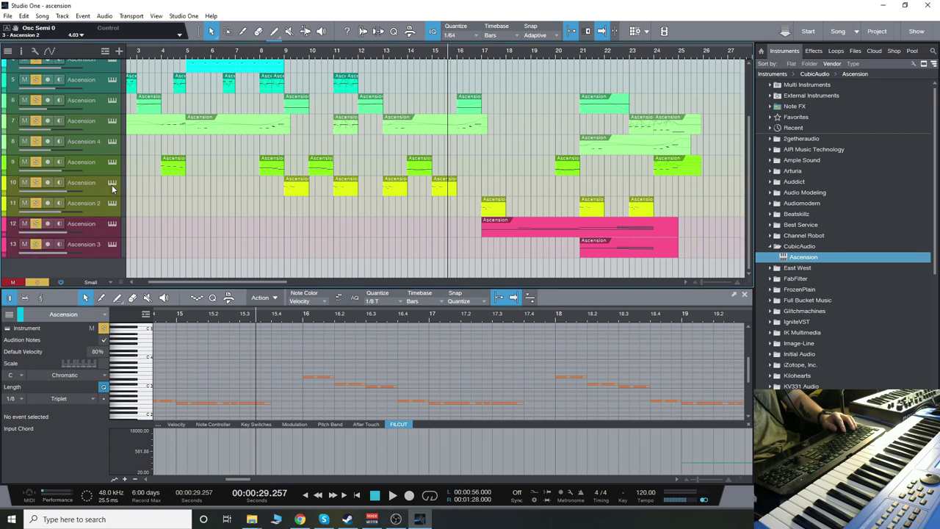
pyautogui.moveTo(266, 178); pyautogui.dragTo(444, 213)
pyautogui.moveTo(640, 206); pyautogui.dragTo(643, 207)
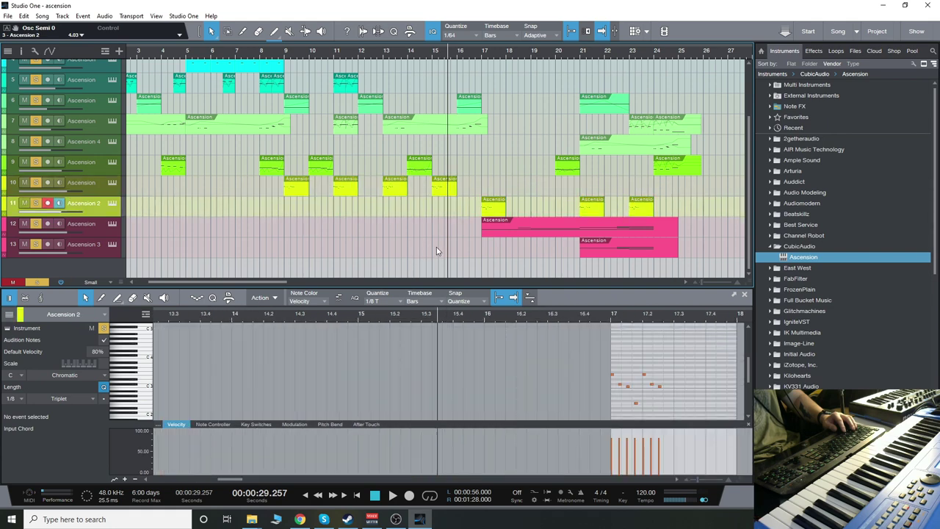
pyautogui.moveTo(415, 247); pyautogui.dragTo(654, 258)
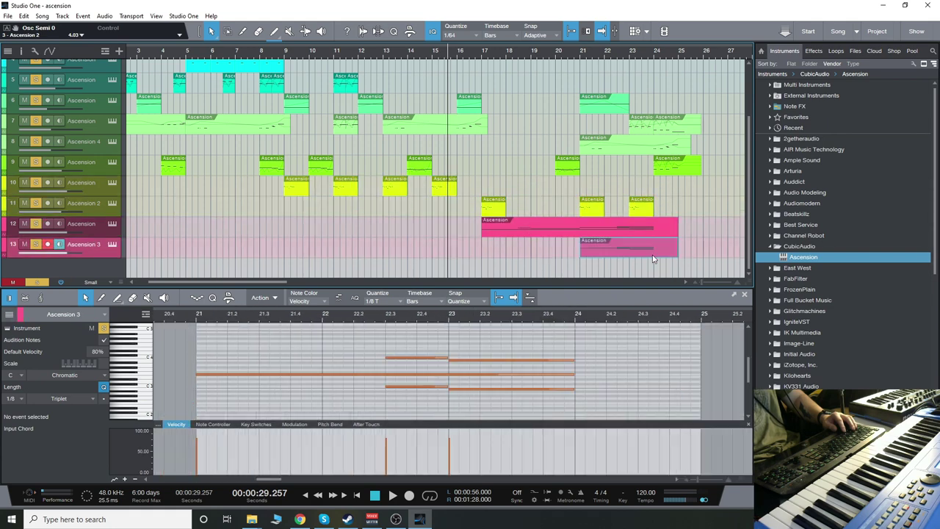
# Step: Play all the soloed tracks from around bar 8 and follow the arrangement to bar 17
pyautogui.click(279, 55)
pyautogui.press('space')
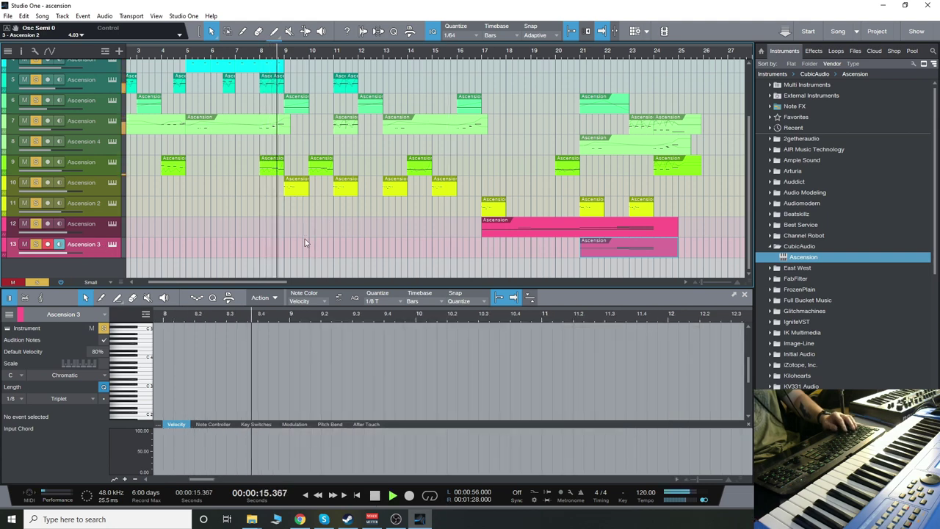
pyautogui.hscroll(4, 292, 281)
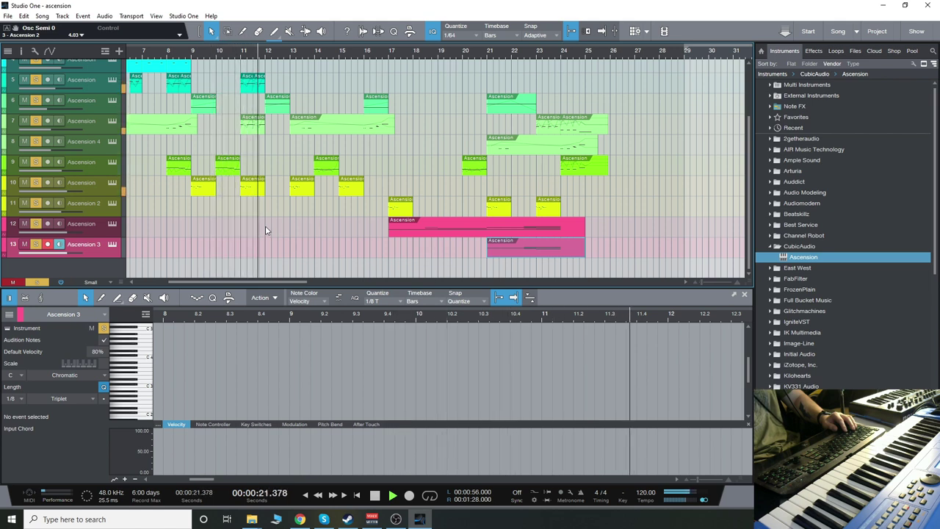
pyautogui.hscroll(3, 274, 279)
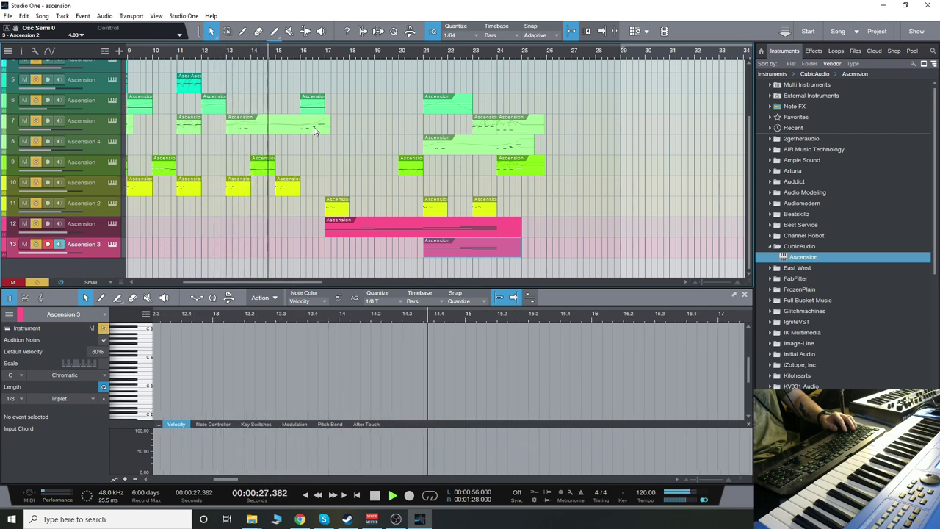
pyautogui.hscroll(3, 320, 279)
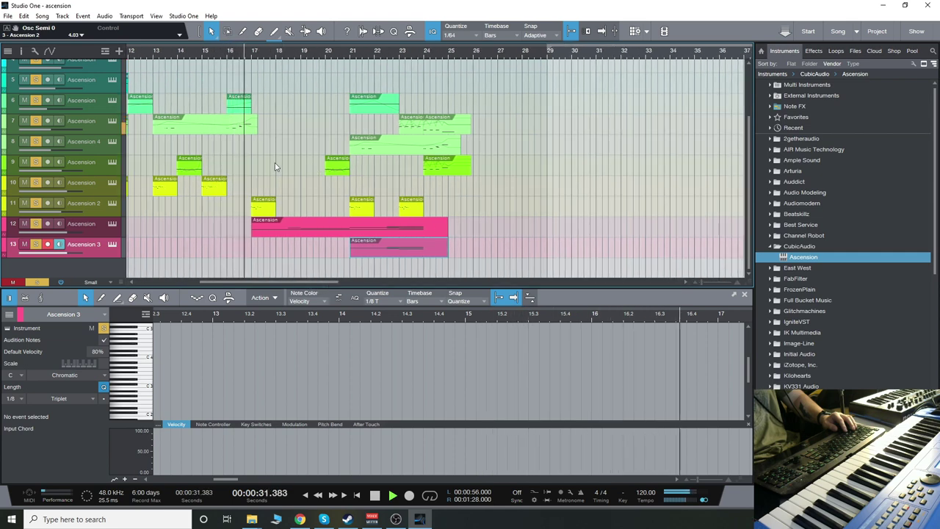
# Step: Examine the notes of track 12's clip in the note editor during playback and stop after the song's last clips
pyautogui.click(325, 227)
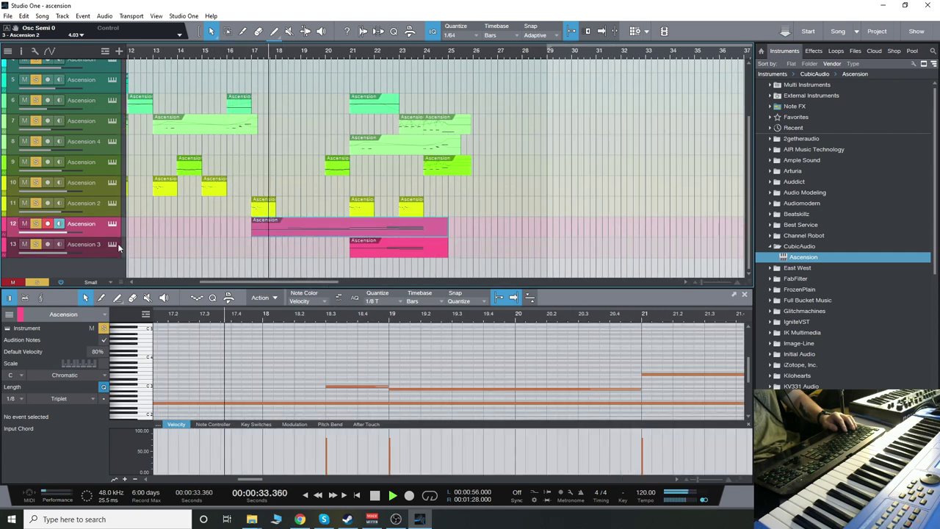
pyautogui.scroll(-1, 358, 374)
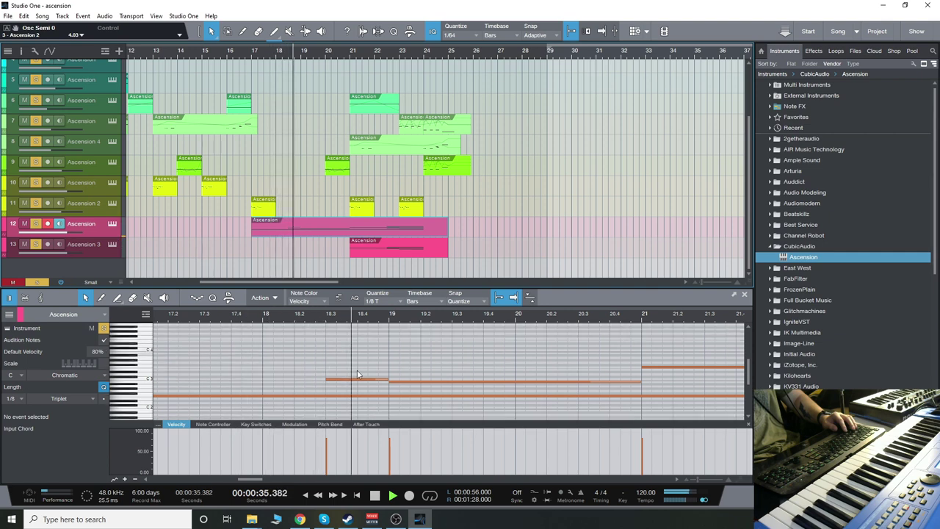
pyautogui.scroll(-3, 358, 375)
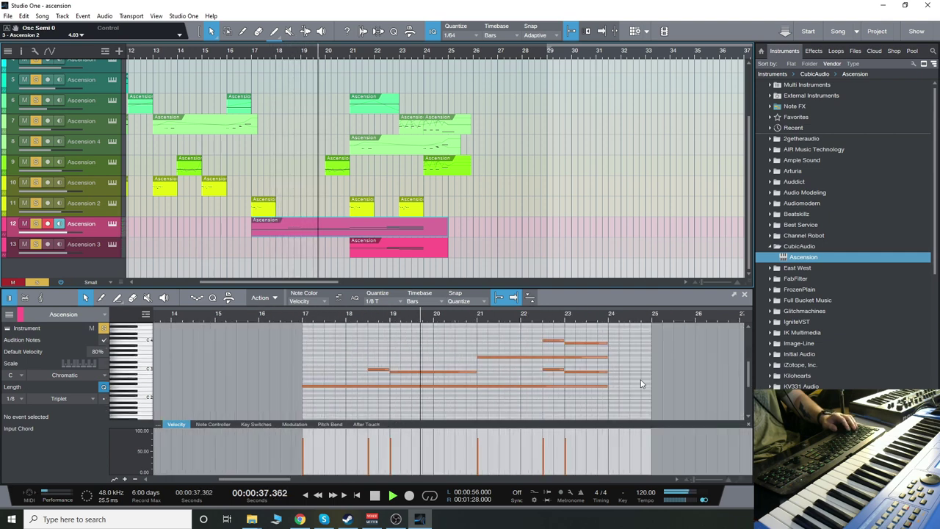
pyautogui.scroll(2, 642, 383)
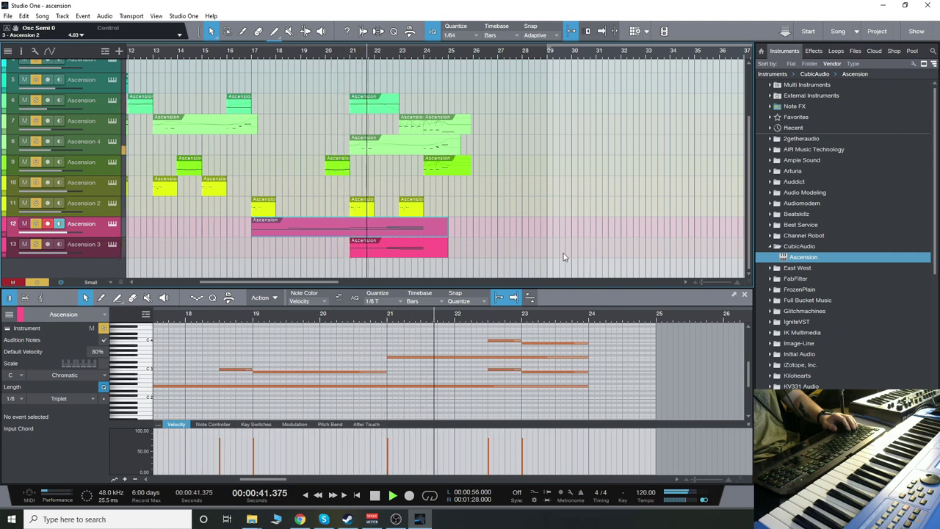
pyautogui.moveTo(326, 282); pyautogui.dragTo(342, 282)
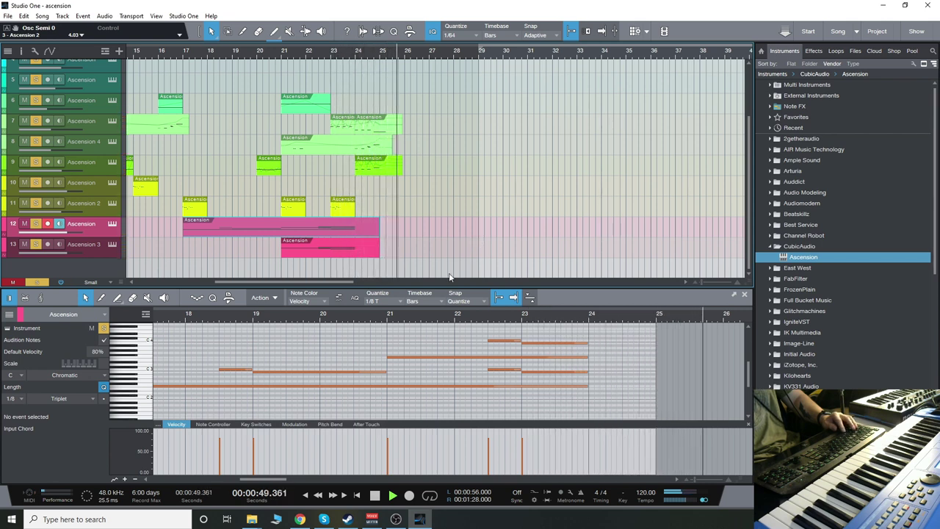
pyautogui.press('space')
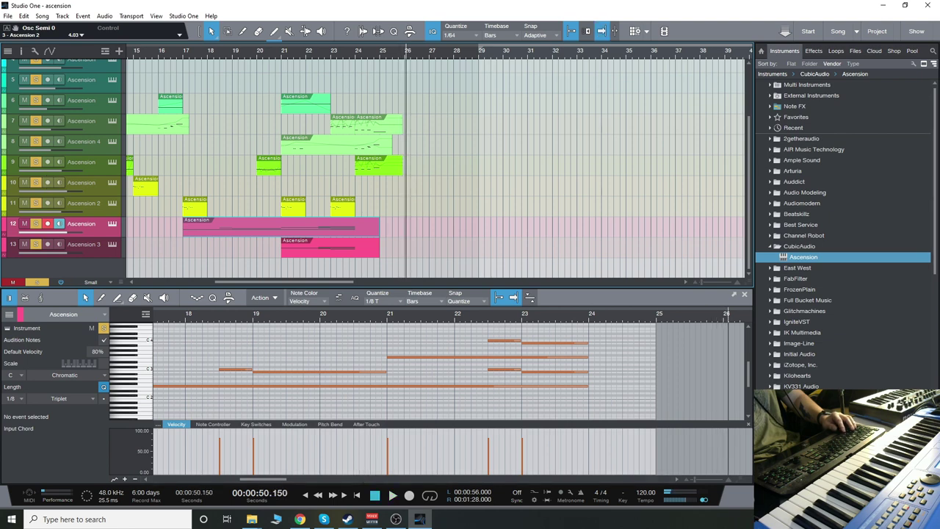
# Step: Show track 8's clip in the note editor and inspect its FILCUT and Pitch Bend automation
pyautogui.click(395, 519)
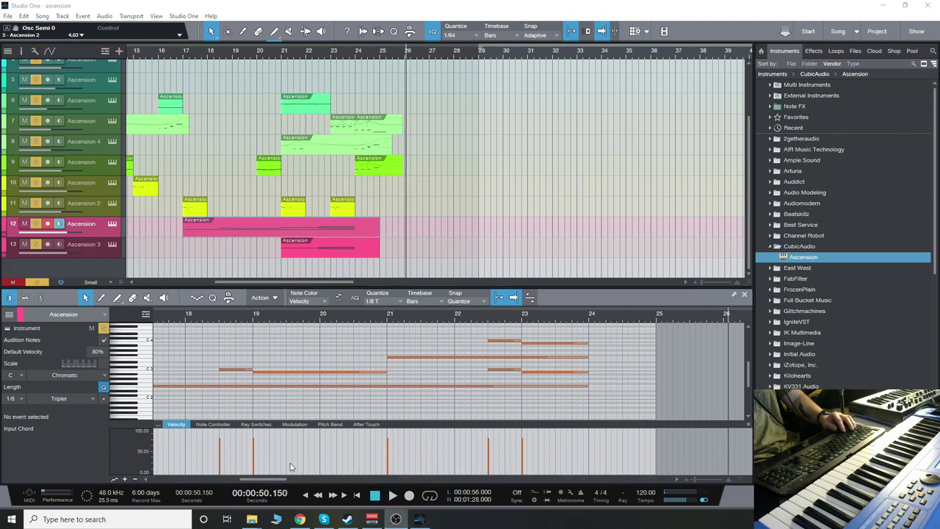
pyautogui.click(311, 149)
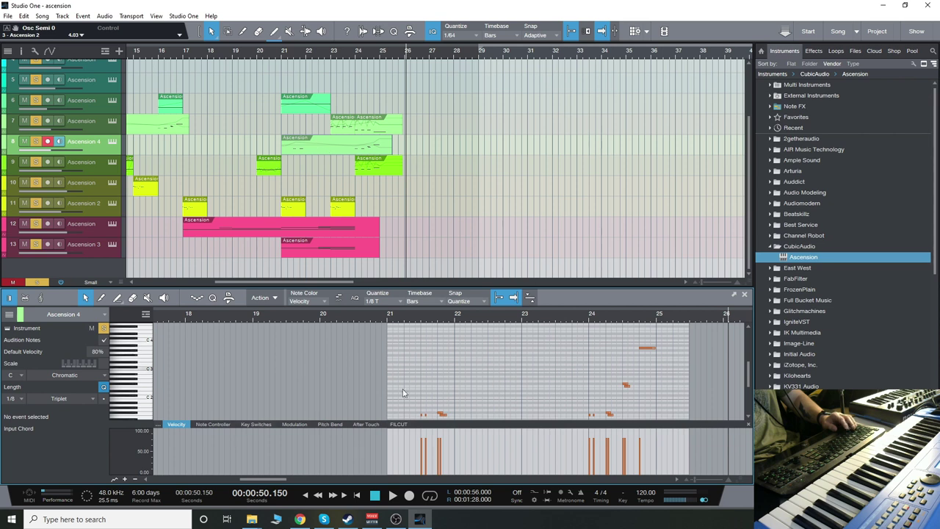
pyautogui.click(400, 424)
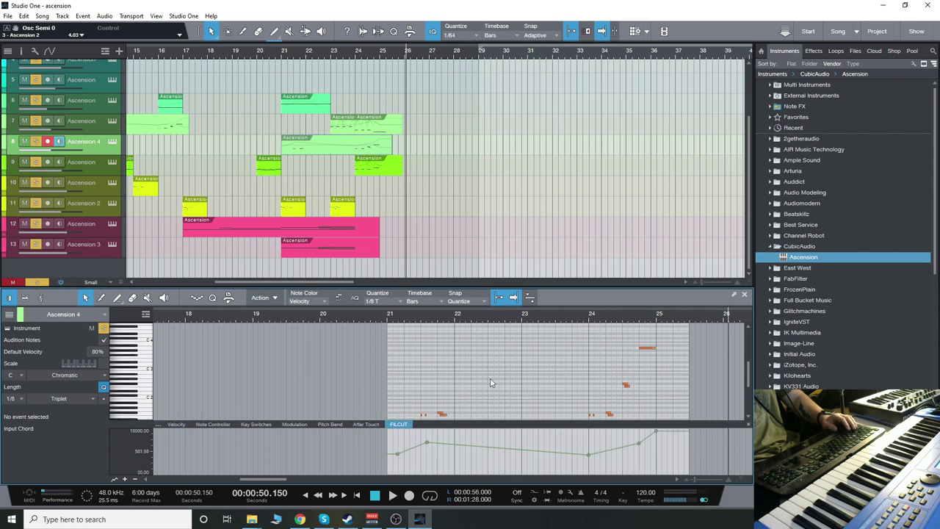
pyautogui.click(327, 424)
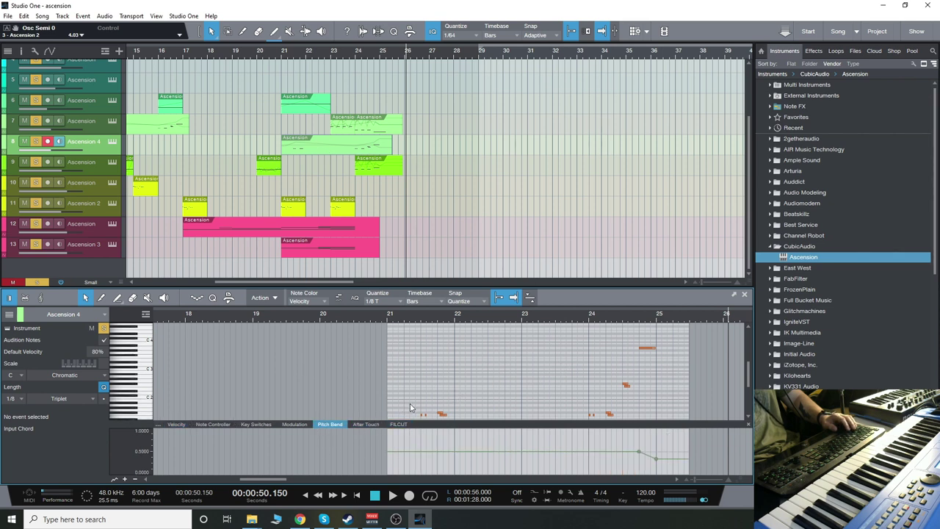
# Step: Solo track 8 and play its clip from around bar 24 to bar 25 with the Pitch Bend automation shown
pyautogui.click(389, 321)
pyautogui.scroll(-1, 669, 403)
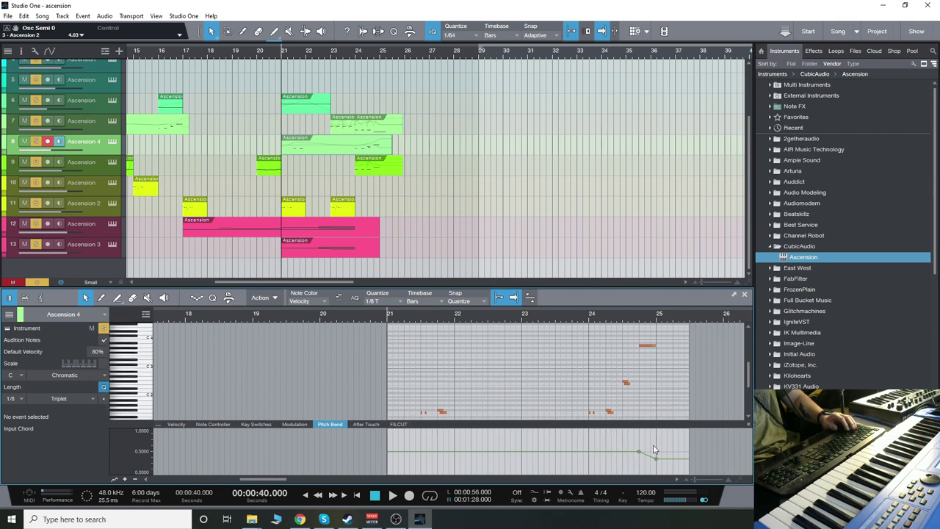
pyautogui.scroll(2, 726, 368)
pyautogui.click(562, 323)
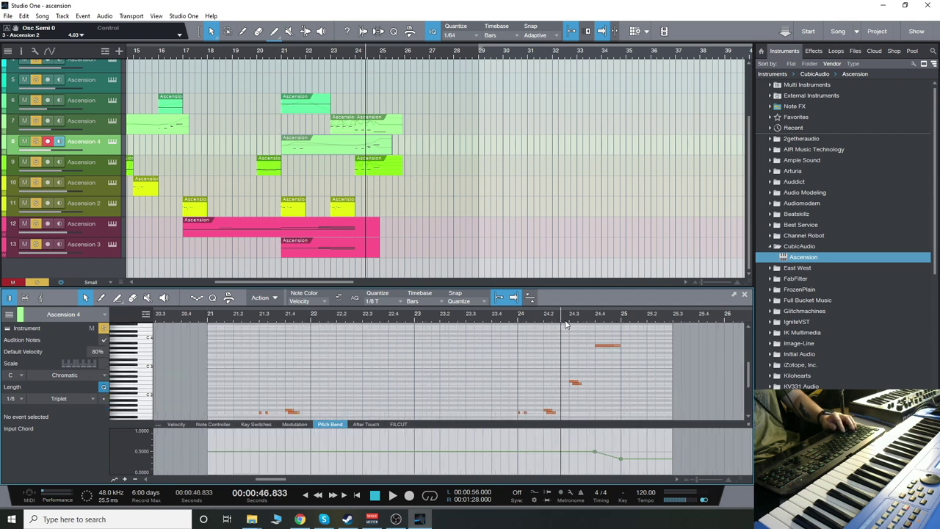
pyautogui.press('space')
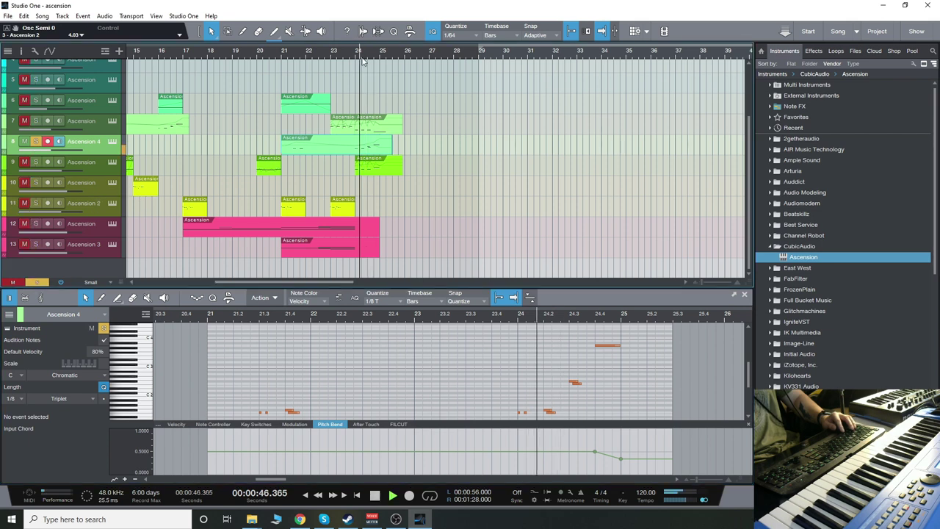
pyautogui.press('space')
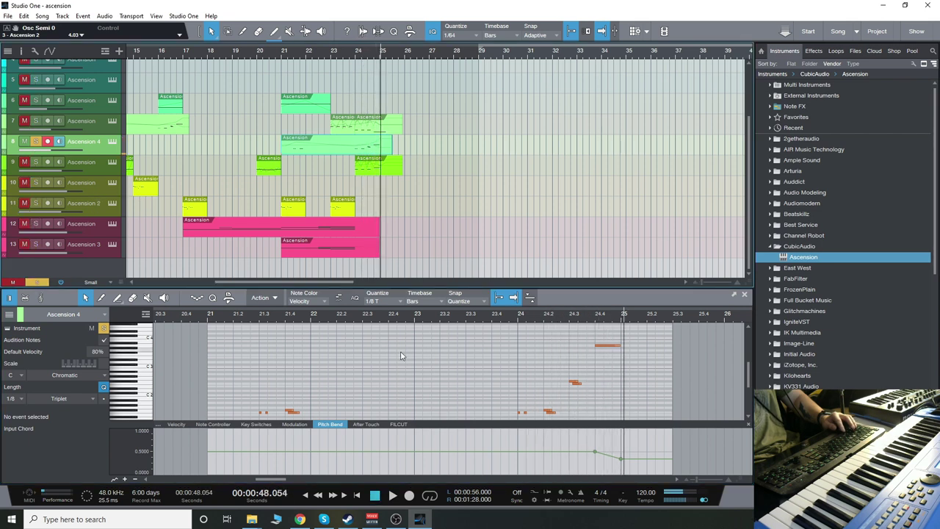
# Step: Show track 8's FILCUT automation and replay the passage from bar 24 to bar 25
pyautogui.click(397, 424)
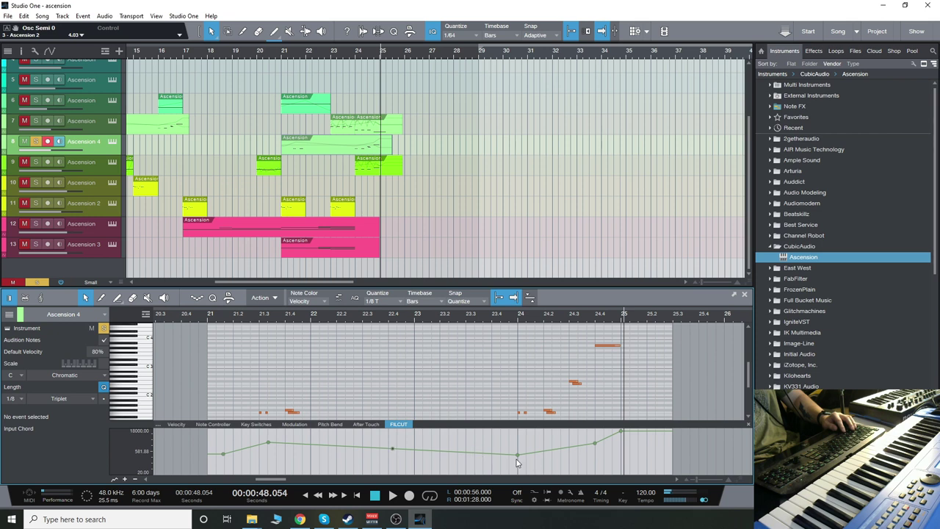
pyautogui.press('space')
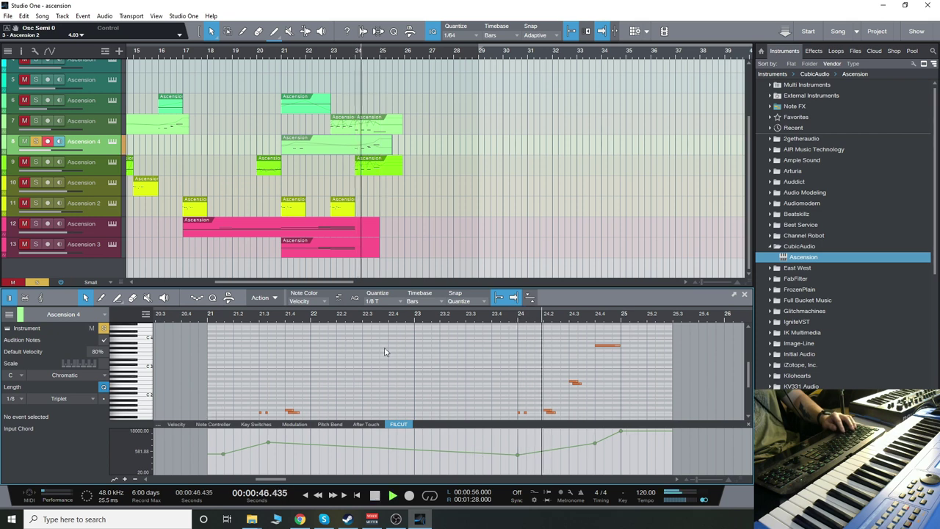
pyautogui.press('space')
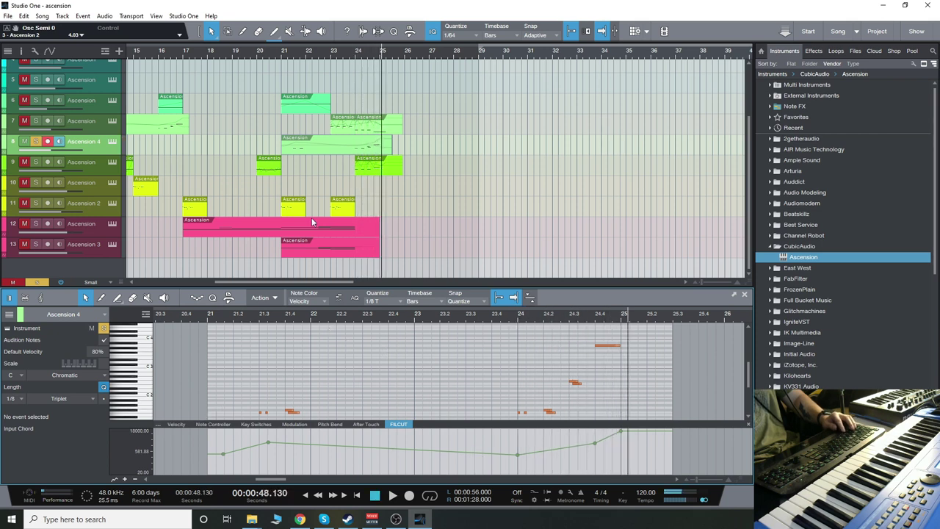
# Step: Solo tracks 1, 6, 7, 8 and 9 together, play the ending from bar 24, and return to the start of the song
pyautogui.scroll(3, 428, 162)
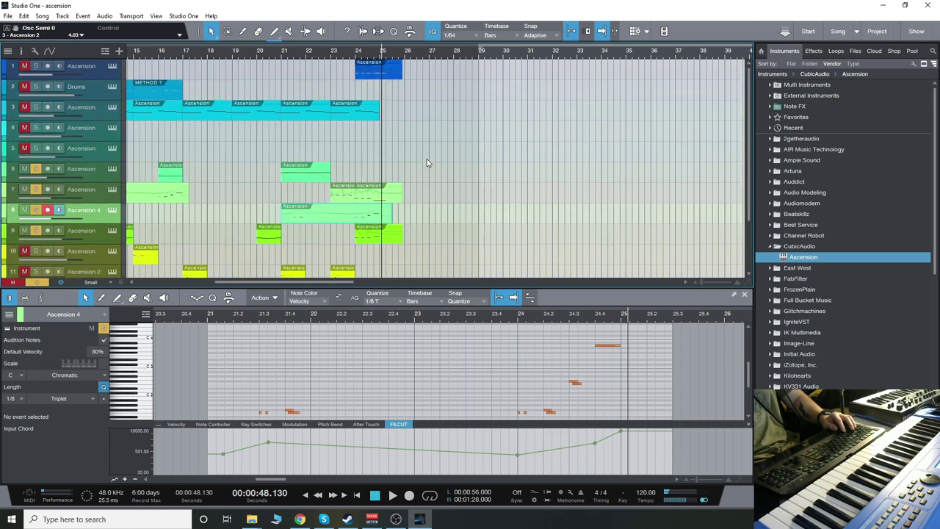
pyautogui.press('KP_0')
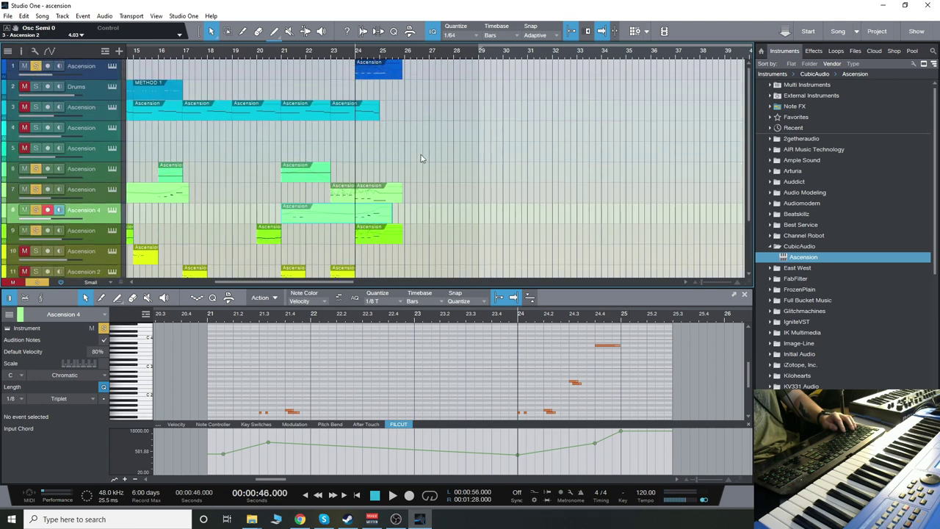
pyautogui.scroll(-3, 456, 196)
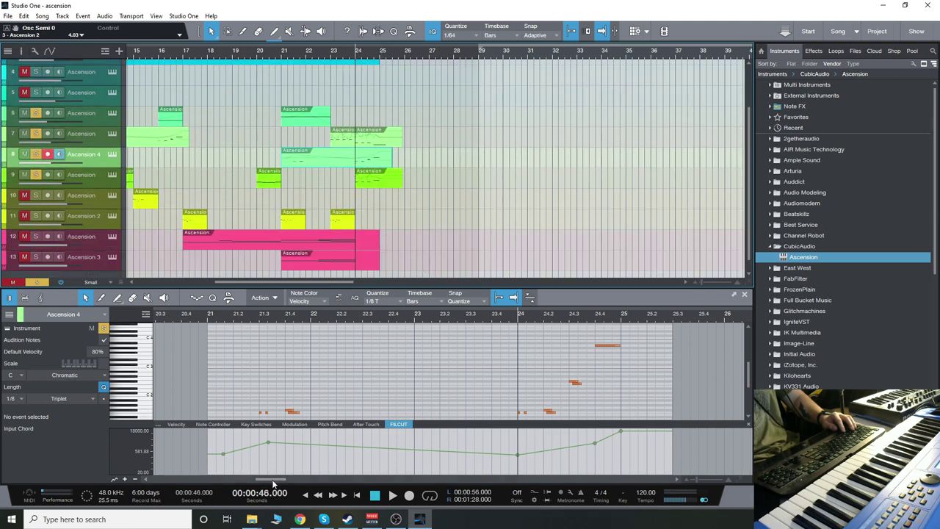
pyautogui.press('space')
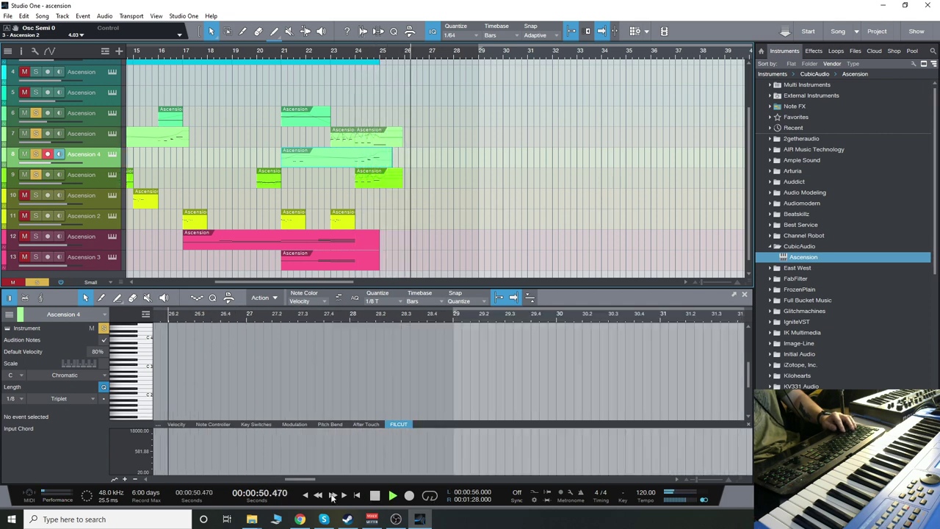
pyautogui.click(307, 496)
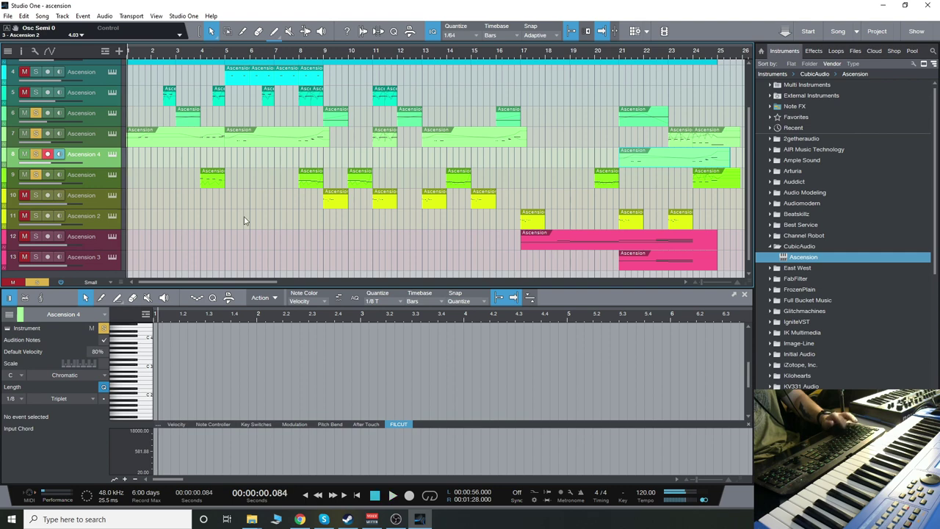
# Step: Clear all track solos and duplicate track 13 together with its clip and instrument
pyautogui.scroll(-1, 158, 213)
pyautogui.click(103, 245)
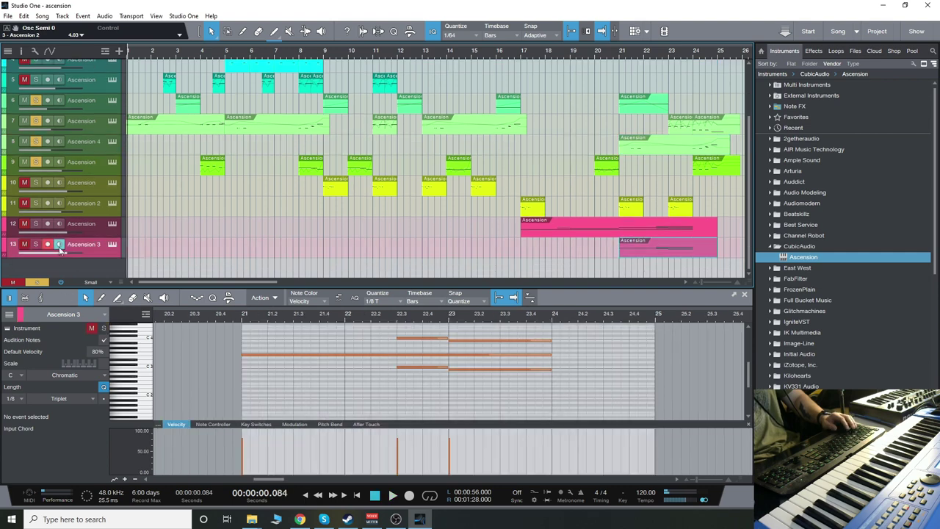
pyautogui.click(37, 282)
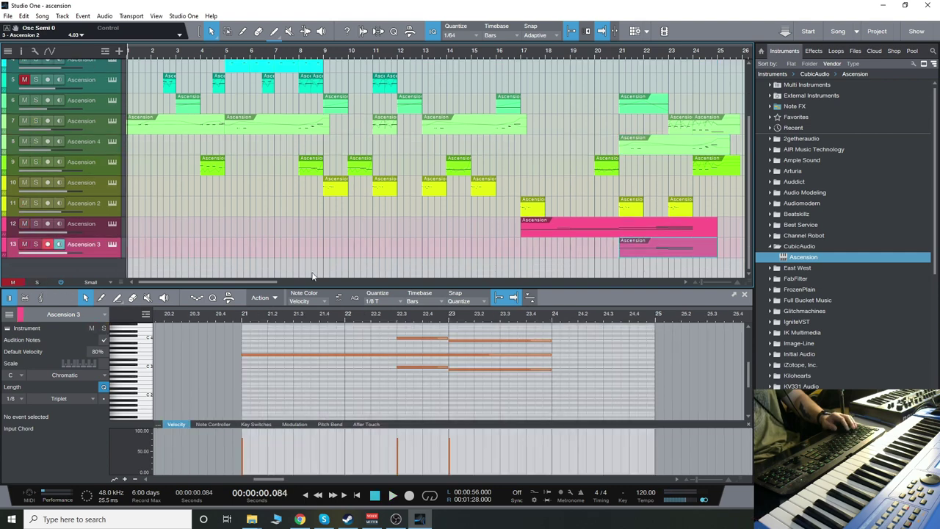
pyautogui.rightClick(110, 252)
pyautogui.click(173, 302)
# Step: Delete the copied clip from track 14 so the new track is empty
pyautogui.press('w')
pyautogui.press('w')
pyautogui.press('w')
pyautogui.press('w')
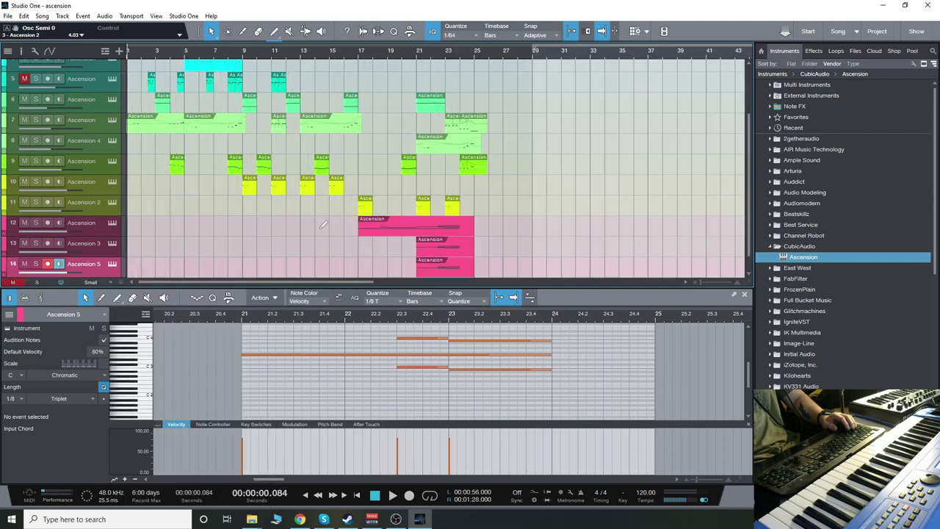
pyautogui.moveTo(169, 226); pyautogui.dragTo(189, 262)
pyautogui.press('Delete')
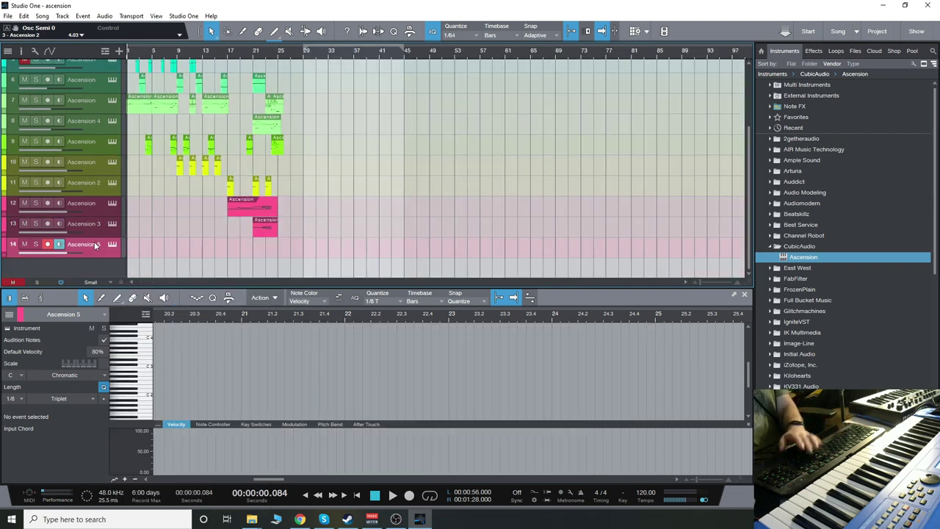
# Step: Show the Ascension instrument on track 14 and take a look at its preset browser before closing the browser
pyautogui.press('F11')
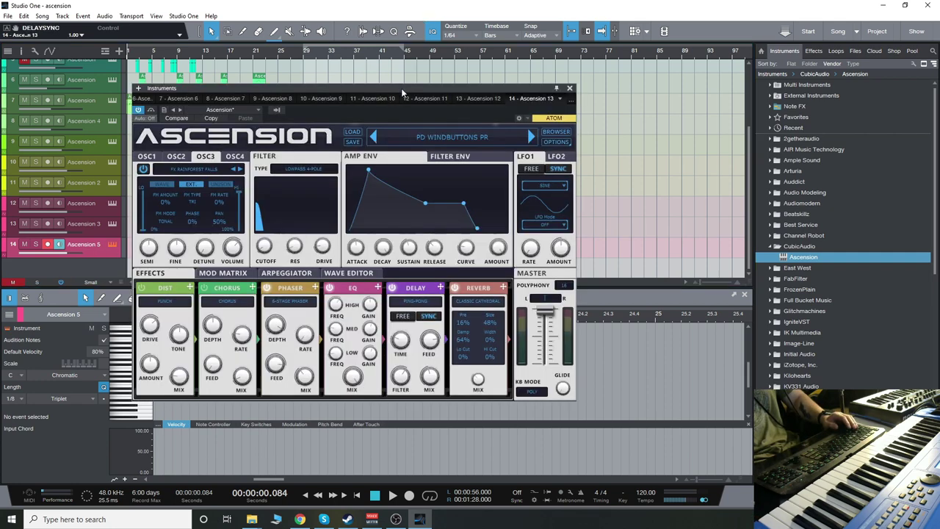
pyautogui.moveTo(401, 88); pyautogui.dragTo(420, 82)
pyautogui.click(459, 132)
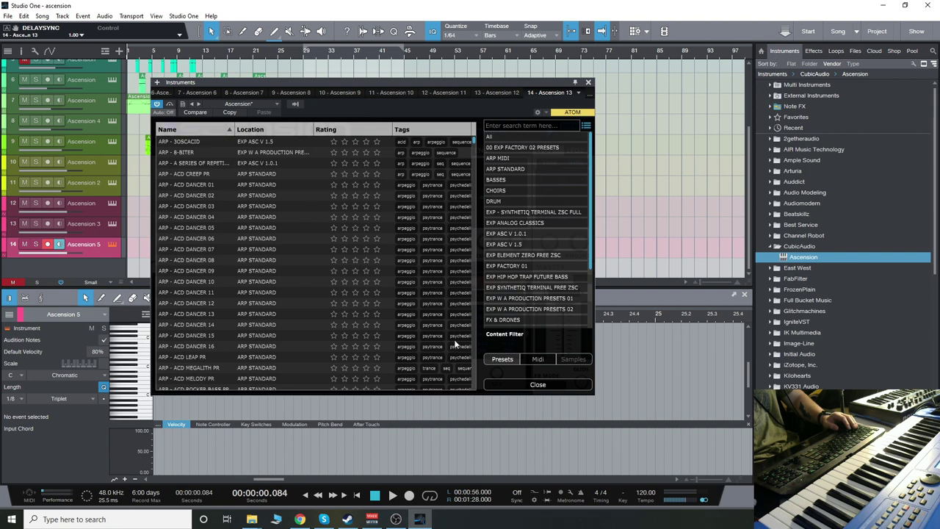
pyautogui.click(529, 386)
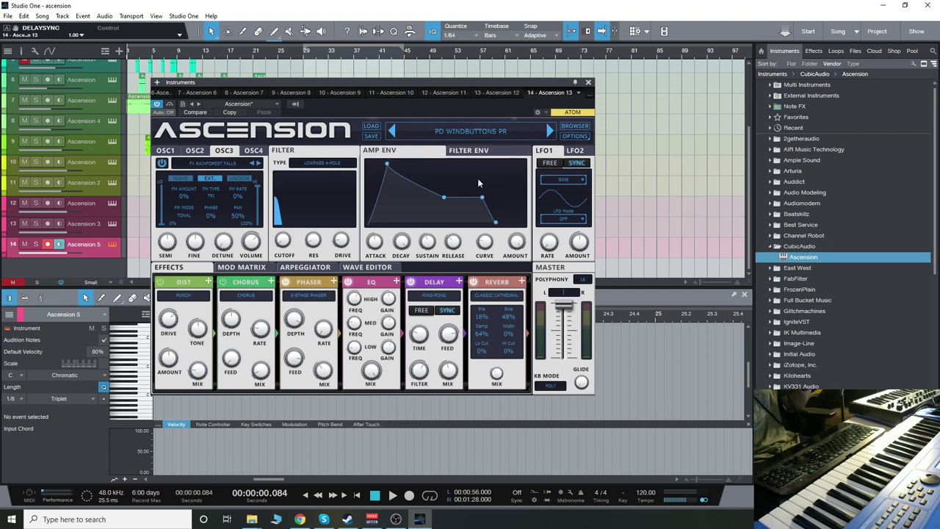
# Step: Go through the settings of oscillators 1 to 4 in the synth and return to oscillator 1
pyautogui.click(171, 151)
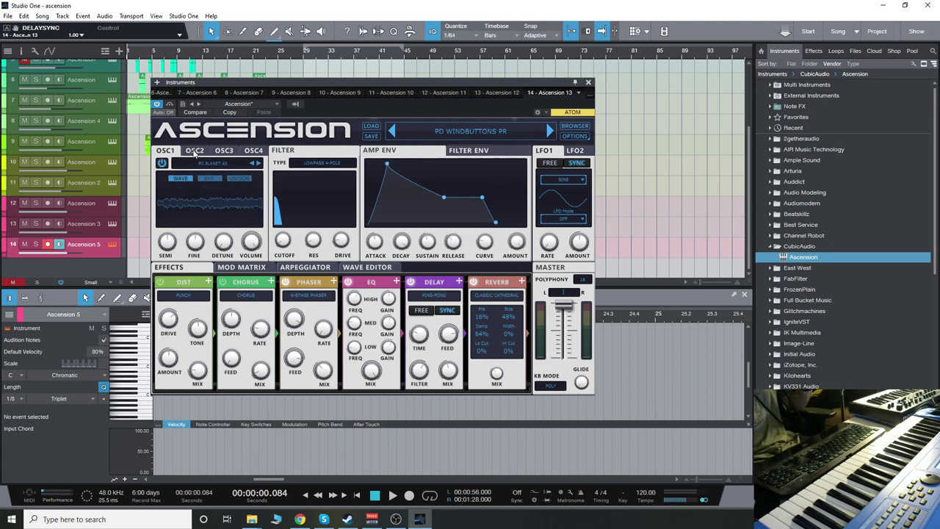
pyautogui.click(195, 151)
pyautogui.click(224, 151)
pyautogui.click(252, 151)
pyautogui.click(166, 151)
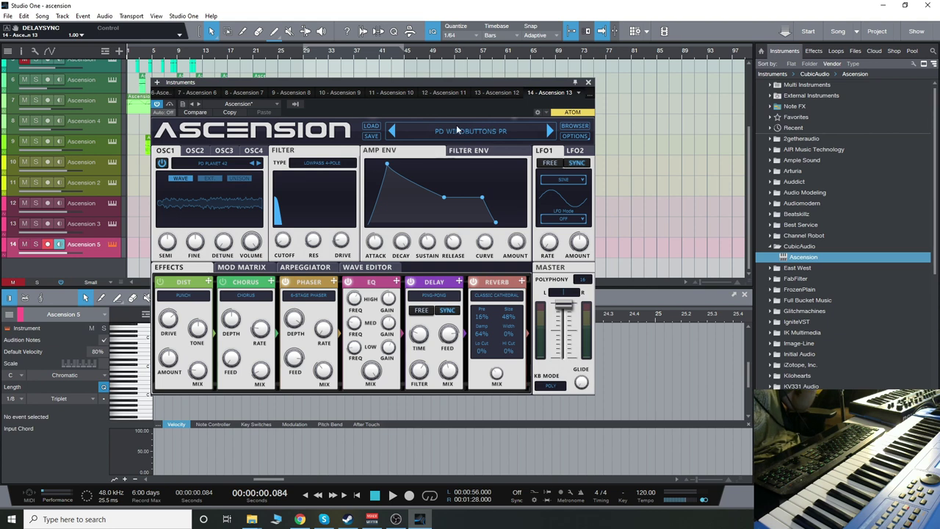
# Step: Browse the presets in the EXP HIP HOP TRAP FUTURE BASS and EXP W A PRODUCTION PRESETS 01 banks
pyautogui.click(481, 135)
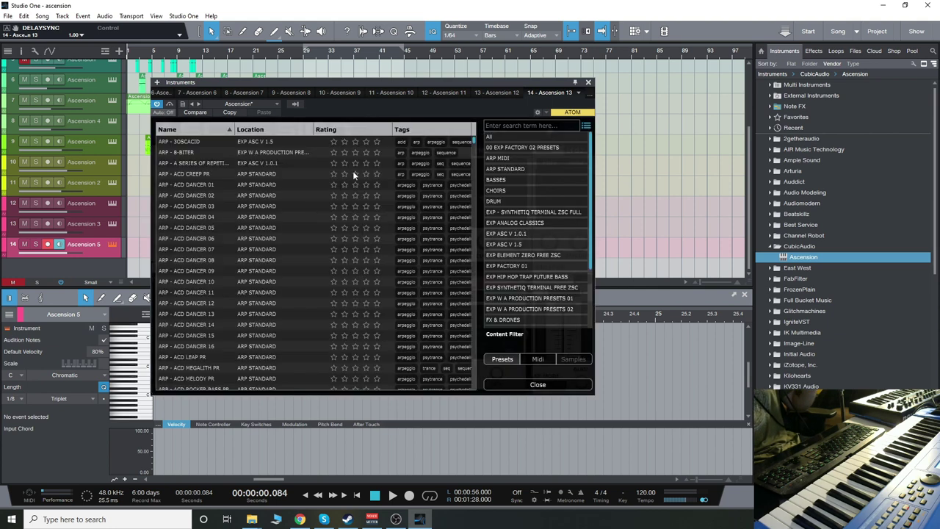
pyautogui.scroll(10, 473, 141)
pyautogui.scroll(-2, 520, 172)
pyautogui.scroll(-2, 526, 253)
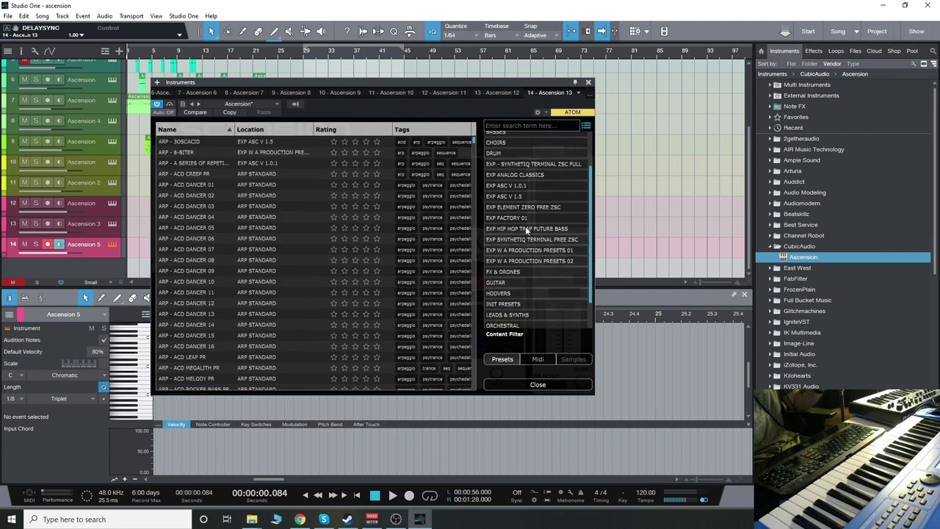
pyautogui.click(518, 228)
pyautogui.scroll(-10, 329, 248)
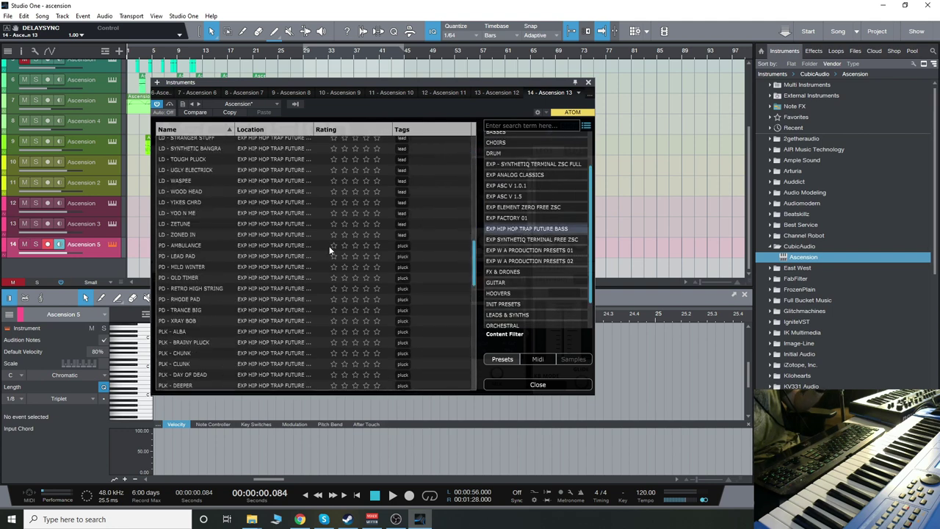
pyautogui.click(548, 241)
pyautogui.click(543, 260)
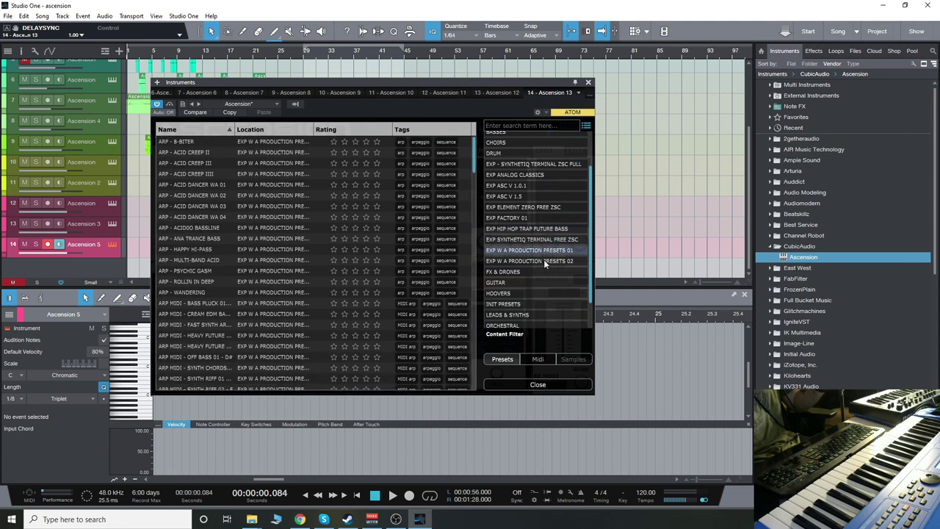
pyautogui.scroll(2, 509, 165)
# Step: List all presets sorted by location and look through the list
pyautogui.click(499, 138)
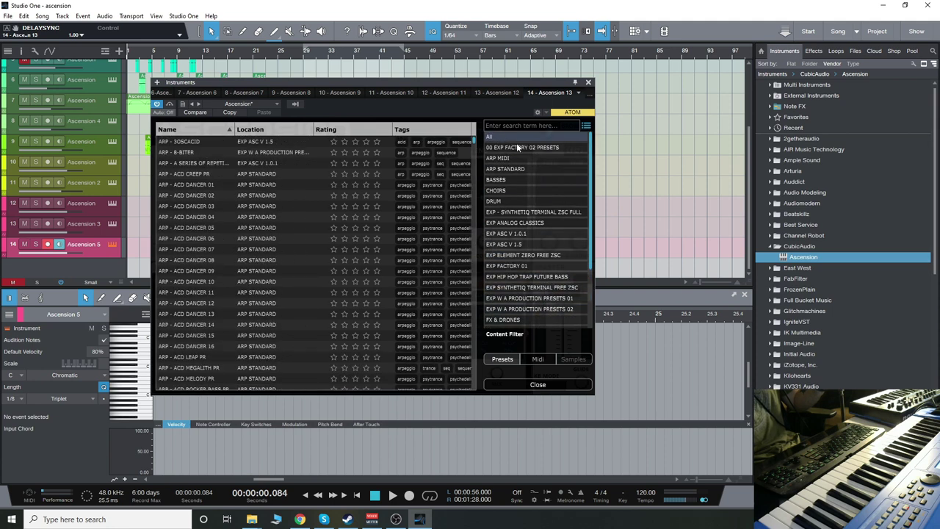
pyautogui.click(279, 131)
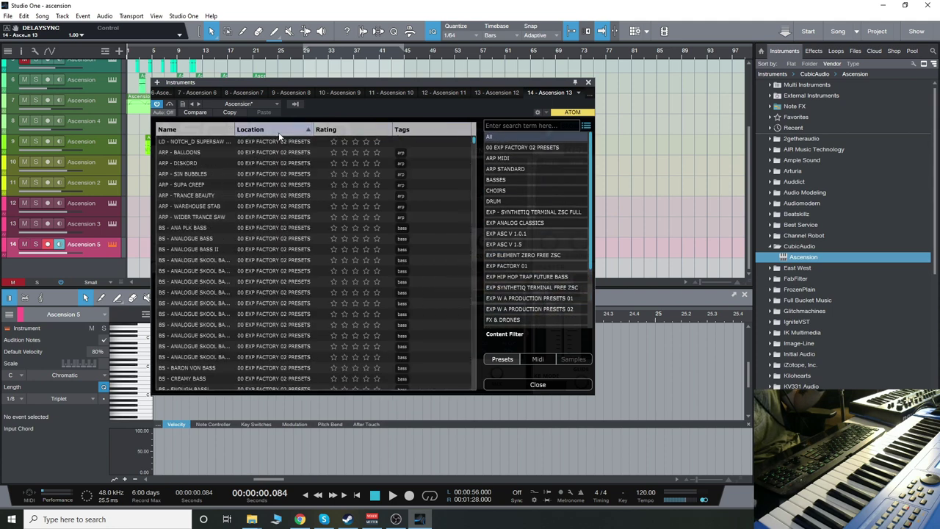
pyautogui.scroll(-10, 404, 235)
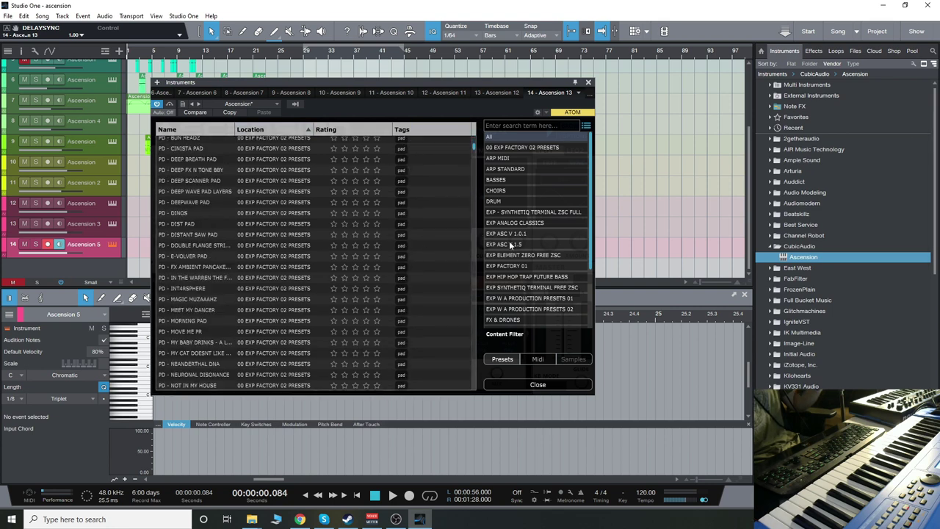
pyautogui.scroll(2, 269, 238)
pyautogui.scroll(5, 269, 237)
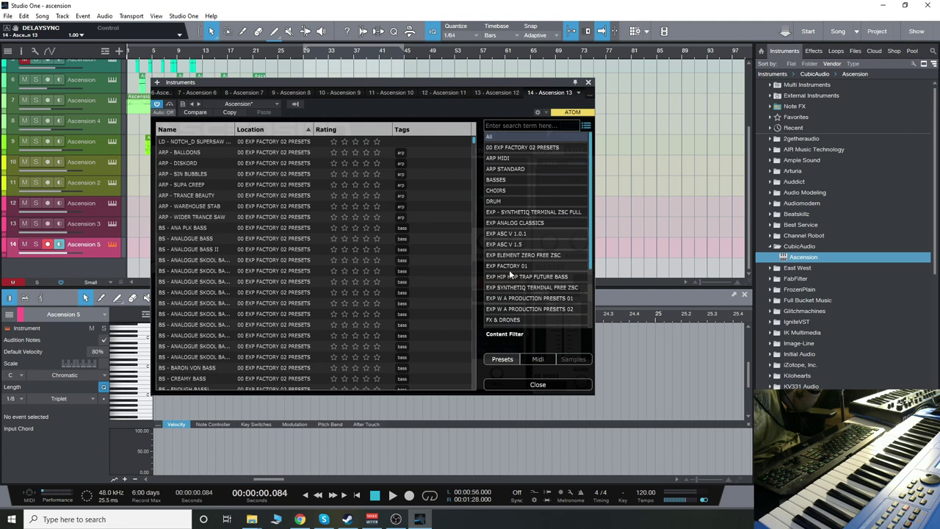
# Step: Filter the preset browser to the 00 EXP FACTORY 02 PRESETS bank and look over the available banks
pyautogui.click(523, 126)
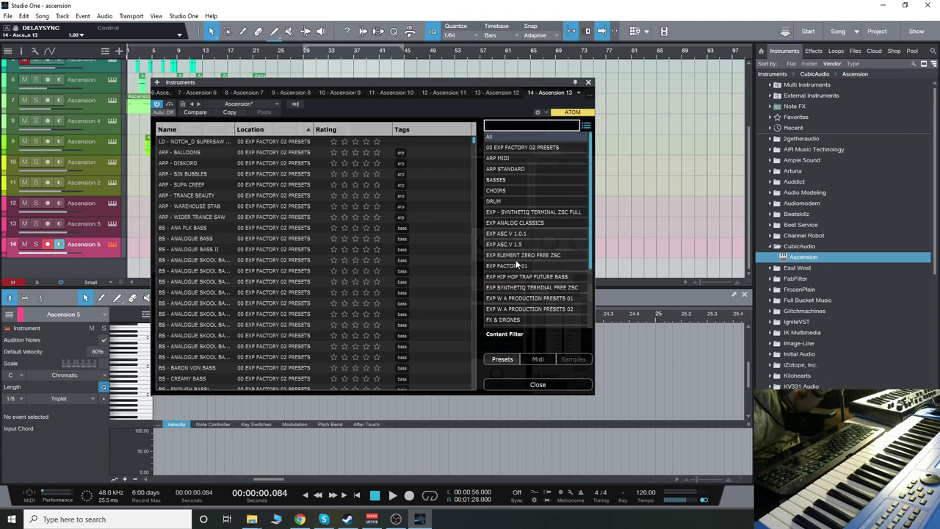
pyautogui.click(529, 147)
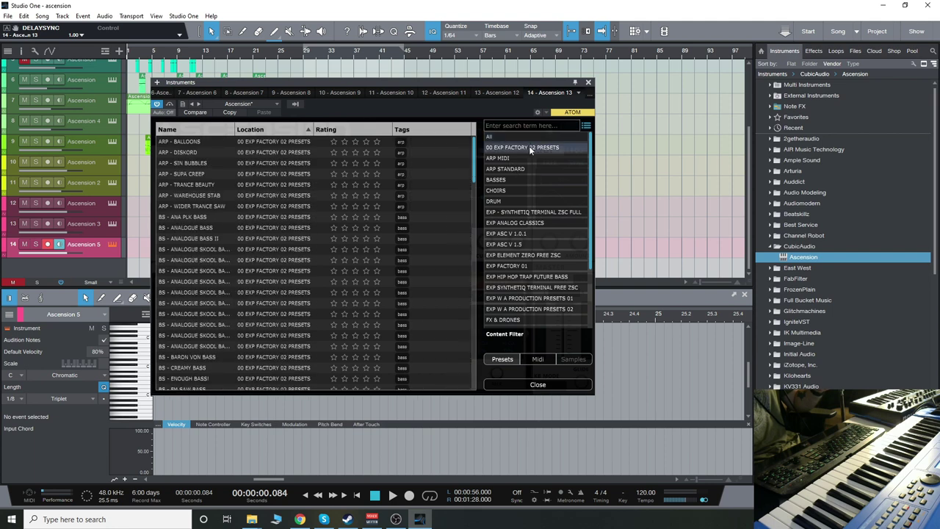
pyautogui.scroll(-3, 532, 170)
pyautogui.scroll(3, 521, 165)
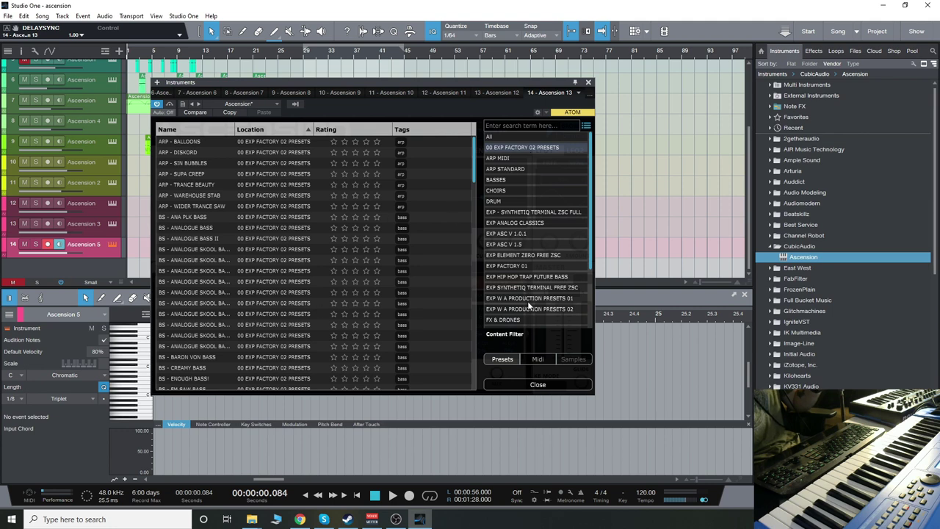
pyautogui.scroll(-3, 509, 233)
pyautogui.scroll(3, 508, 238)
# Step: Audition the presets ARP - SIN BUBBLES and ARP - TRANCE BEAUTY, plus ARP - COVERED IN ANGRY... and ARP - DARK-PSY RIFF from the full list
pyautogui.click(195, 163)
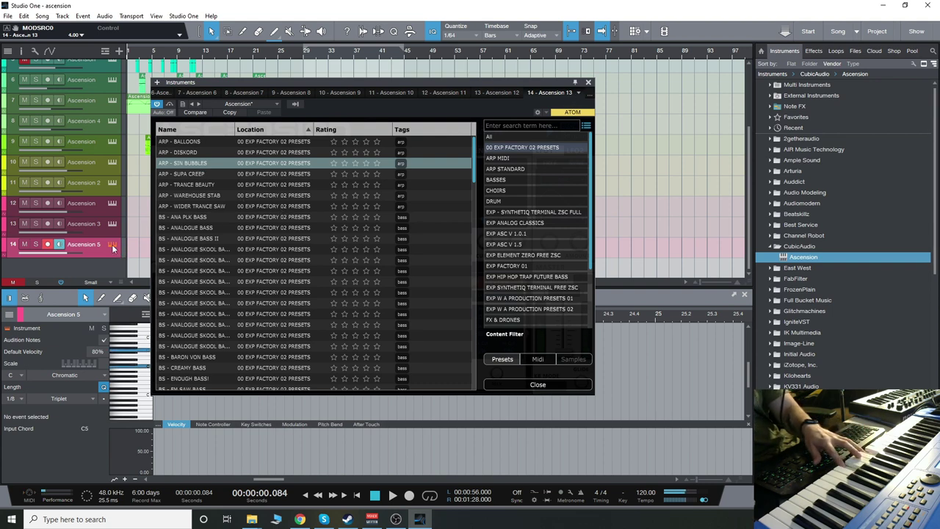
pyautogui.click(203, 184)
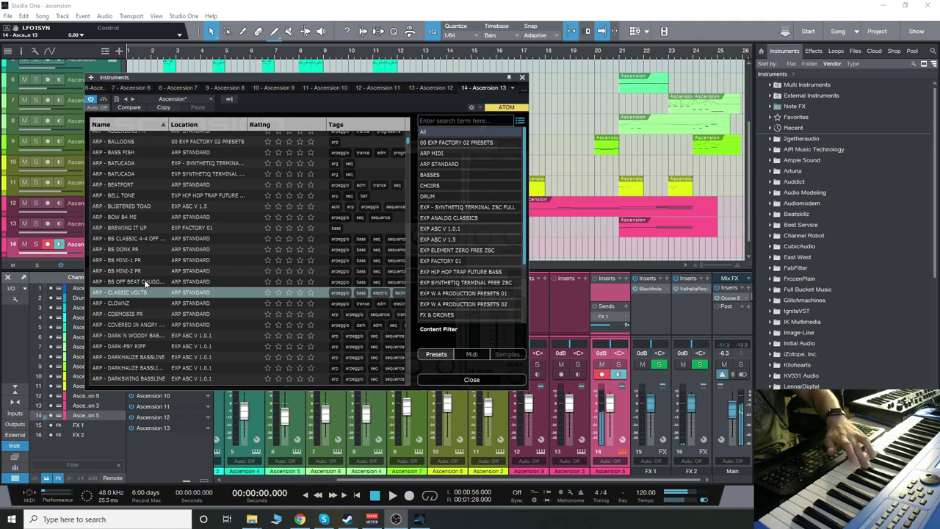
pyautogui.click(139, 325)
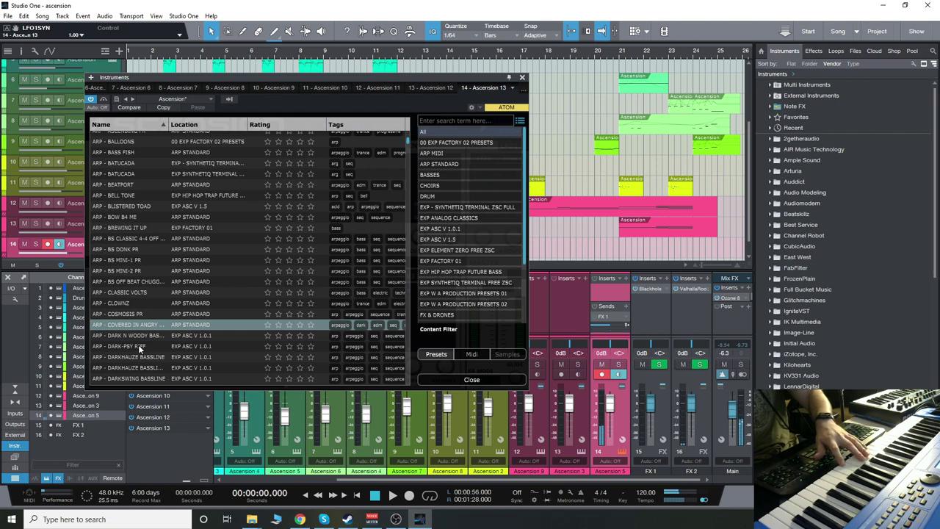
pyautogui.click(138, 344)
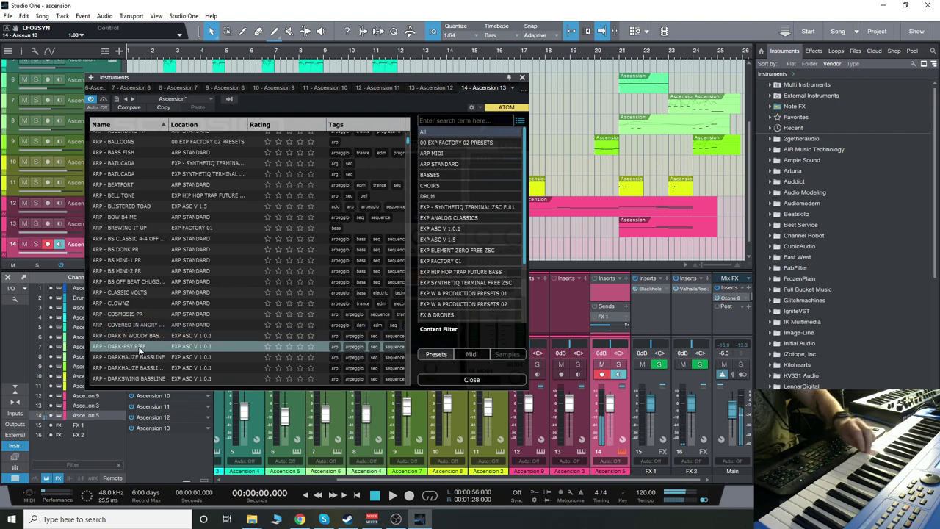
# Step: Audition the presets ARP - DISKORD and ARP - JUICE PROTOHARP
pyautogui.scroll(-3, 140, 339)
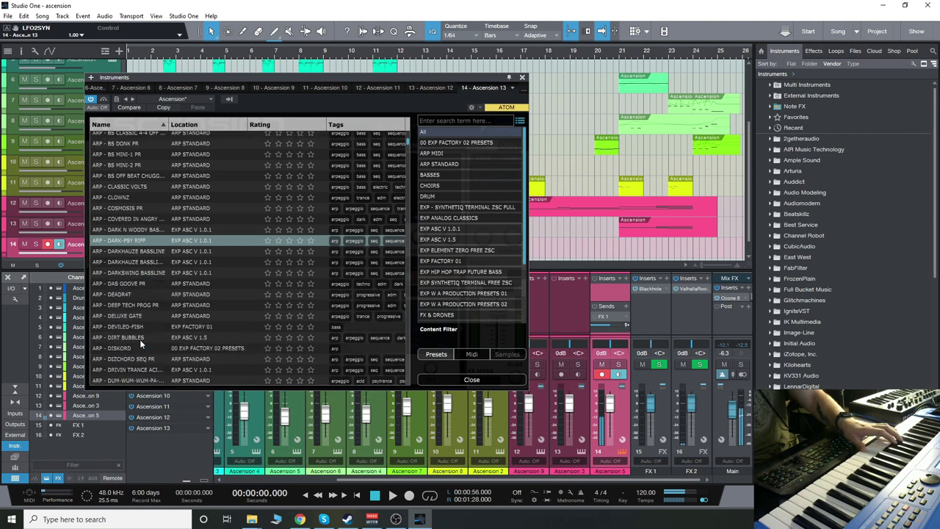
pyautogui.scroll(-1, 139, 339)
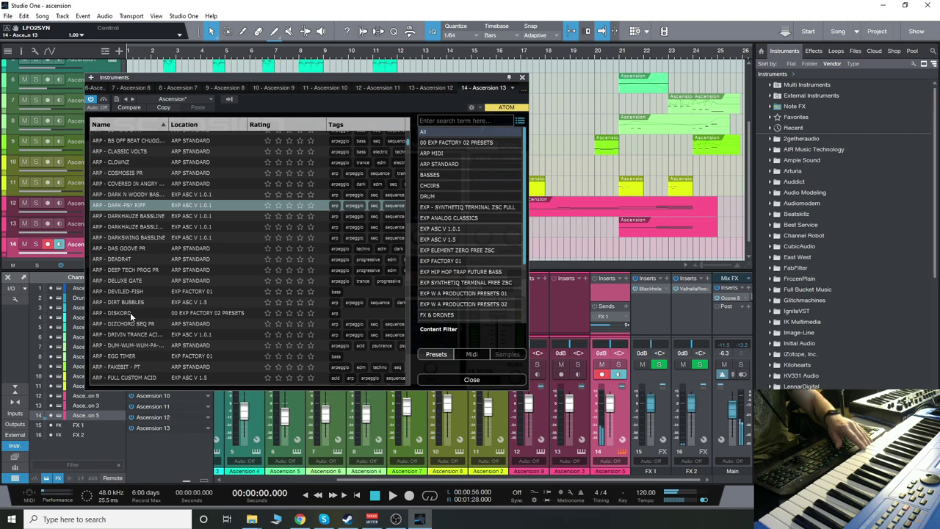
pyautogui.click(130, 312)
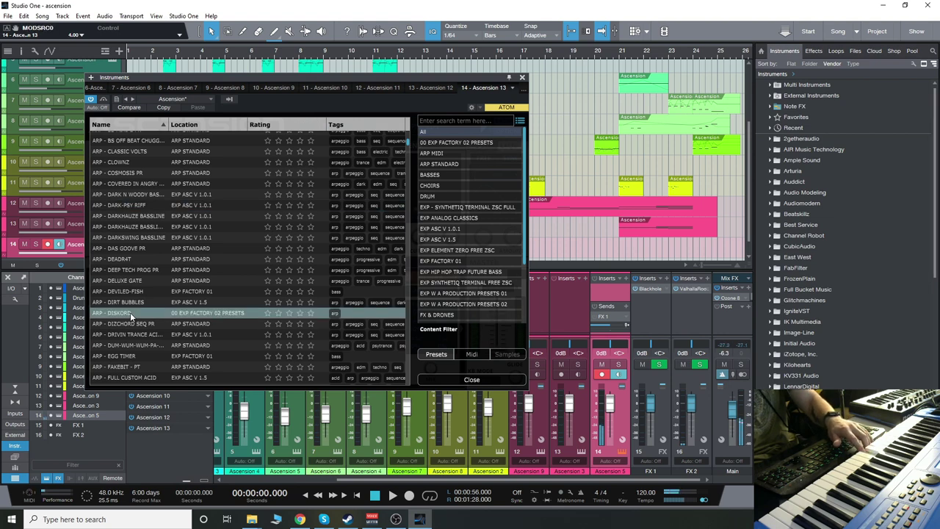
pyautogui.scroll(-6, 130, 312)
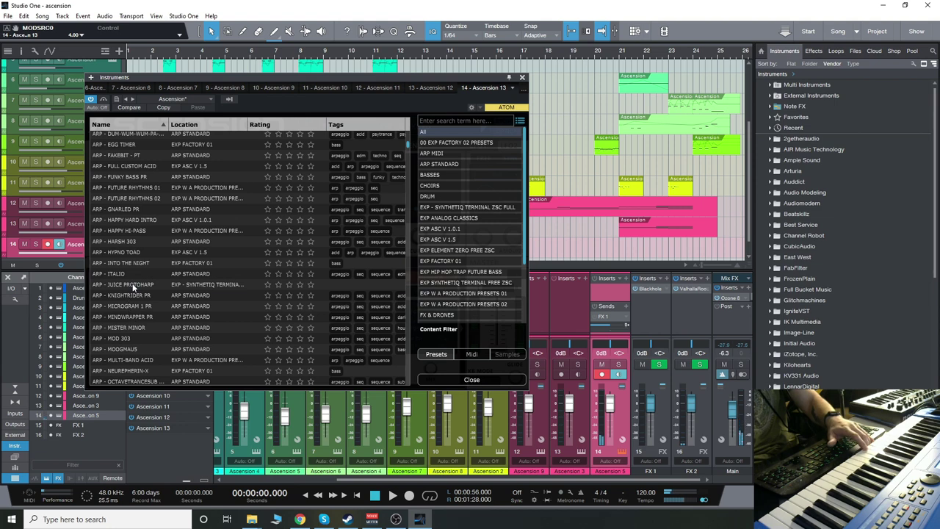
pyautogui.click(128, 285)
# Step: Browse past the remaining arpeggio presets and audition ASC - ARP RUN TRANCE RUN
pyautogui.scroll(-6, 209, 303)
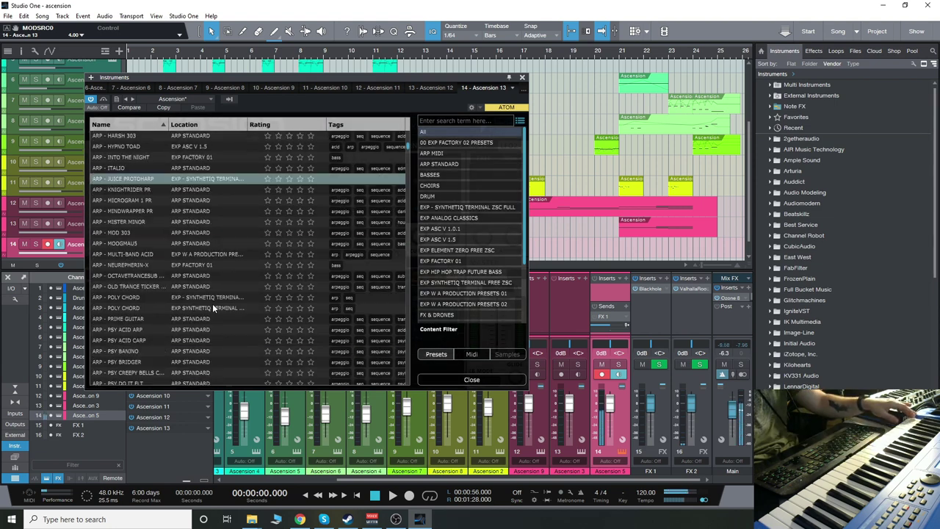
pyautogui.scroll(-6, 212, 308)
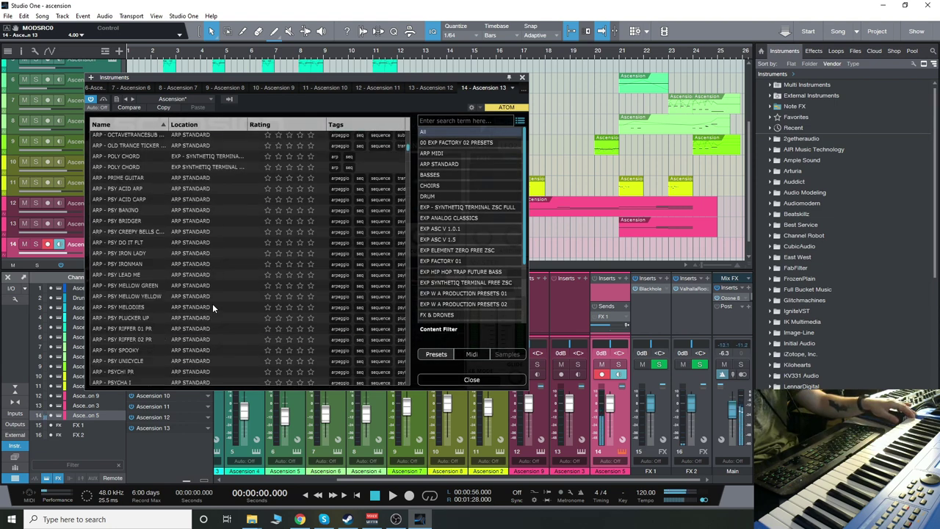
pyautogui.scroll(-12, 209, 302)
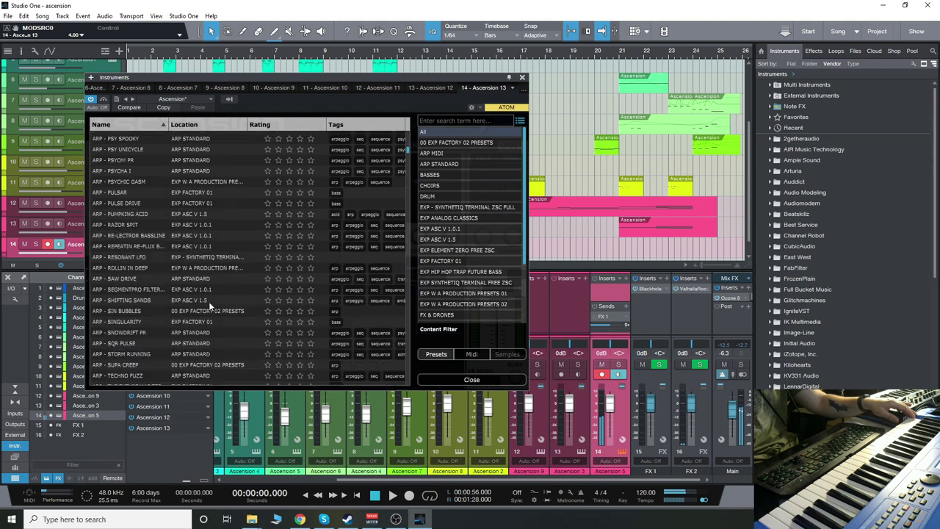
pyautogui.scroll(-10, 208, 301)
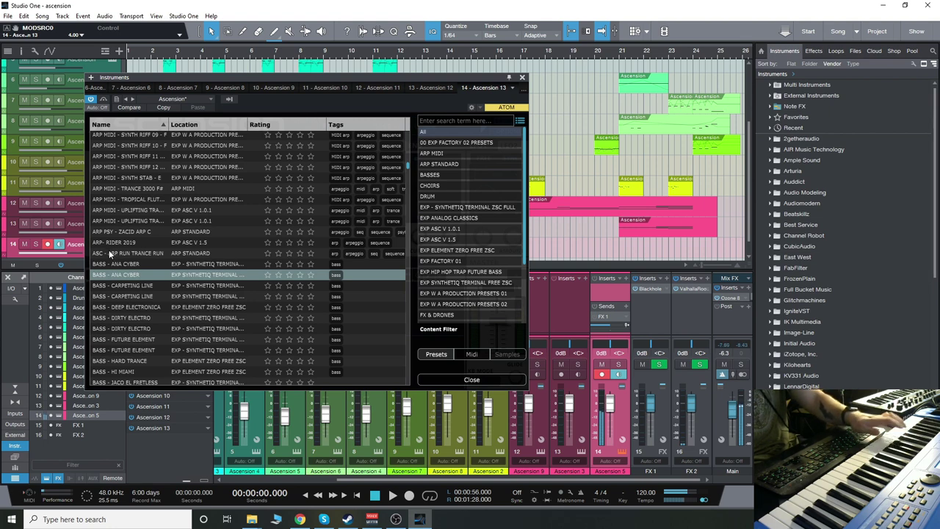
pyautogui.click(136, 252)
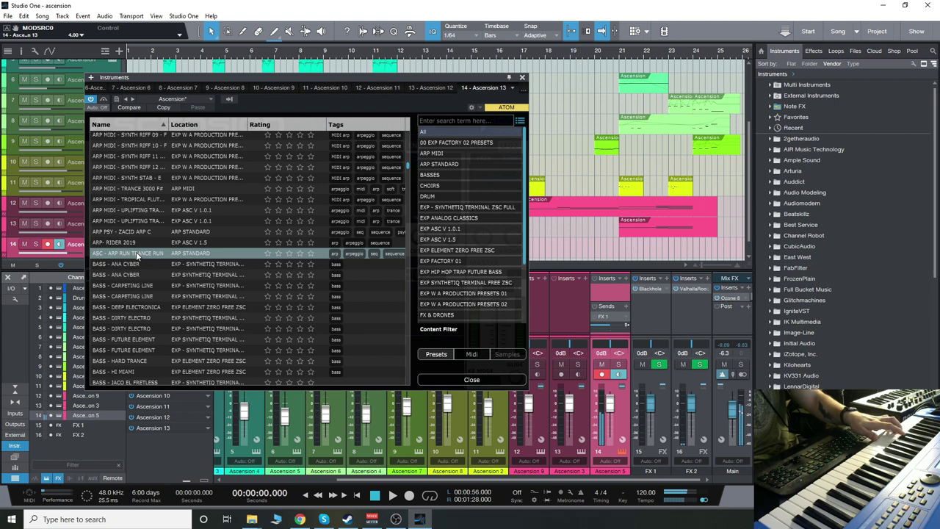
# Step: Audition the bass presets BS - 4OSC BASS, BASS - SUB DANCE and BASS - WHAT IS DIGITAL
pyautogui.scroll(-5, 148, 319)
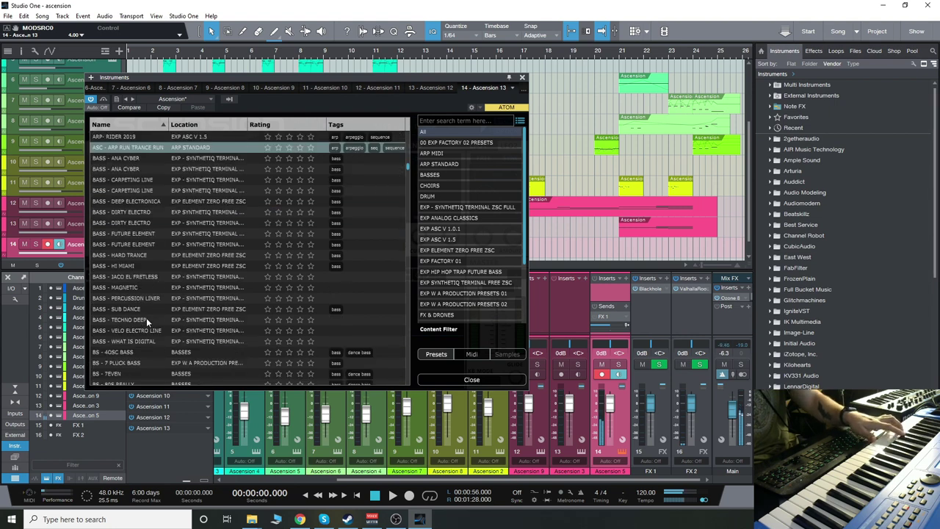
pyautogui.click(133, 283)
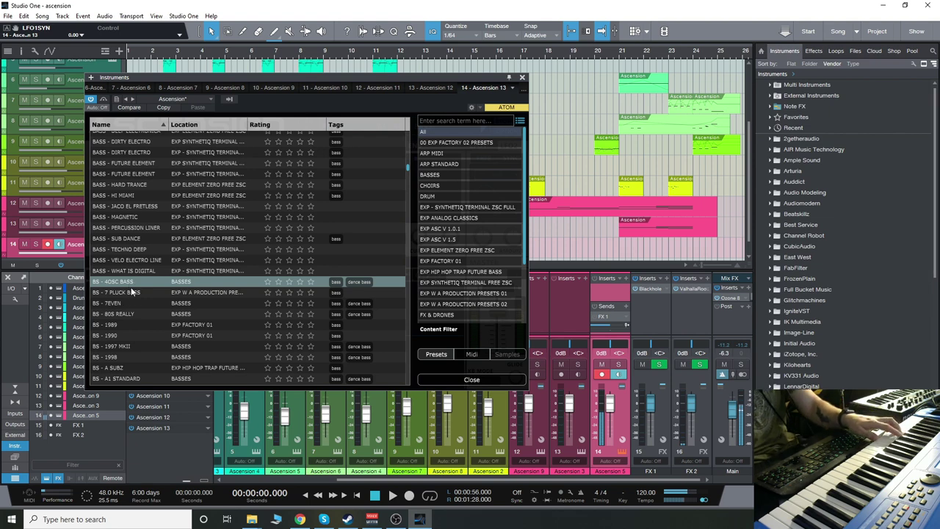
pyautogui.click(130, 238)
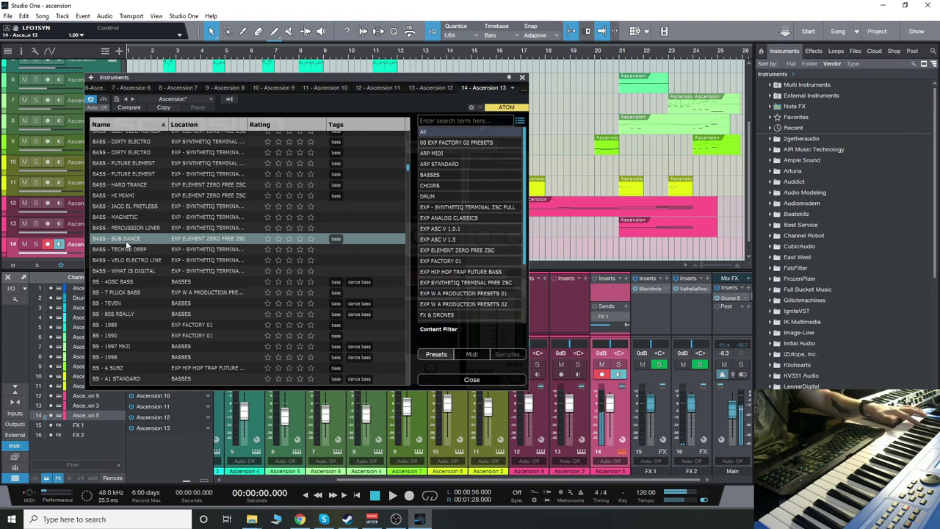
pyautogui.click(143, 270)
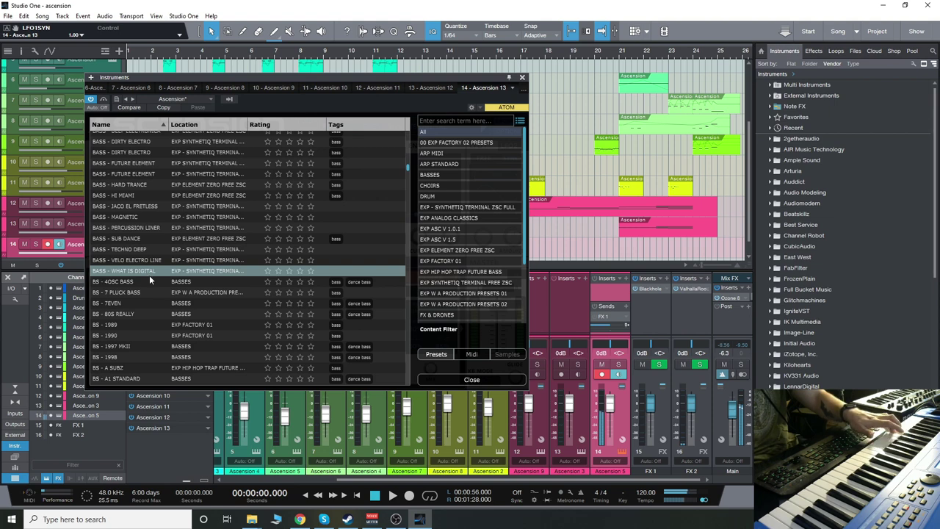
# Step: Audition BS - ALYIAN DONK BASS, the first BS - ANALOG CLASSICS bass preset and BS - ASC ANA 004
pyautogui.scroll(-4, 149, 276)
pyautogui.click(126, 302)
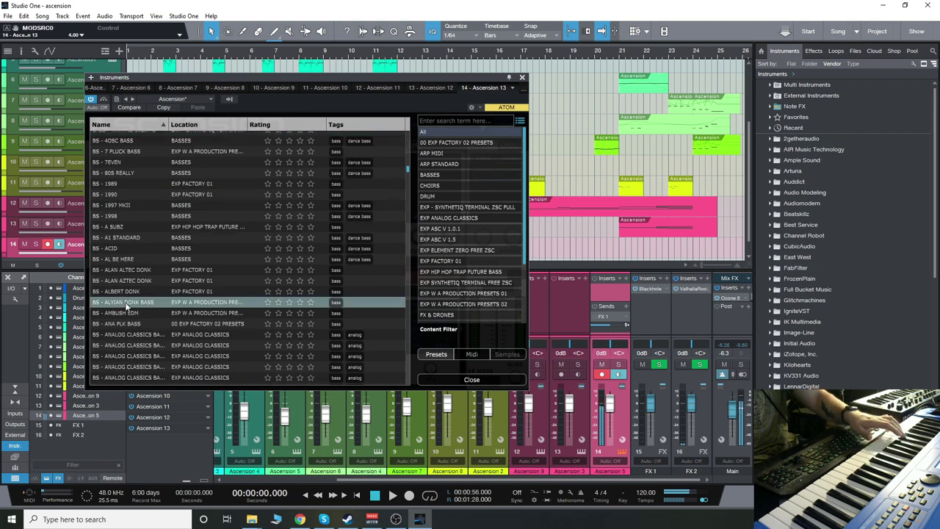
pyautogui.click(136, 335)
pyautogui.scroll(-2, 138, 329)
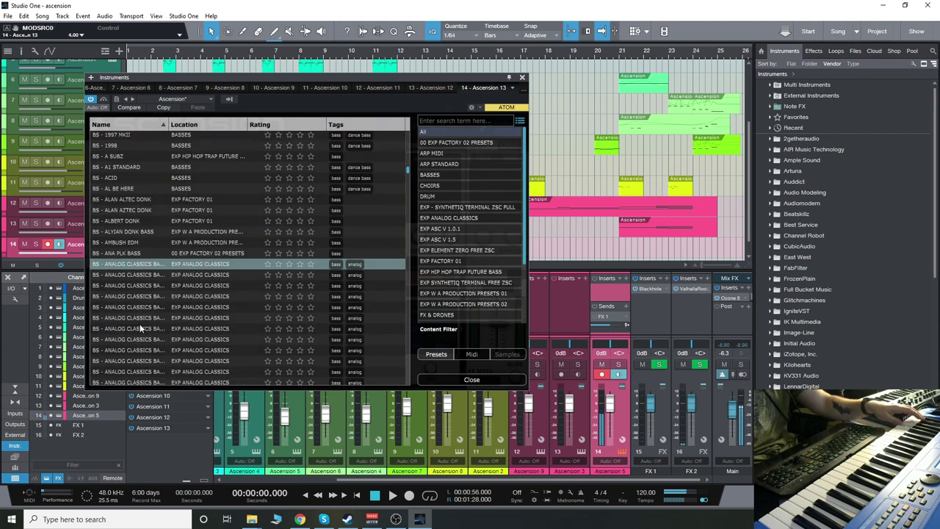
pyautogui.scroll(-5, 140, 326)
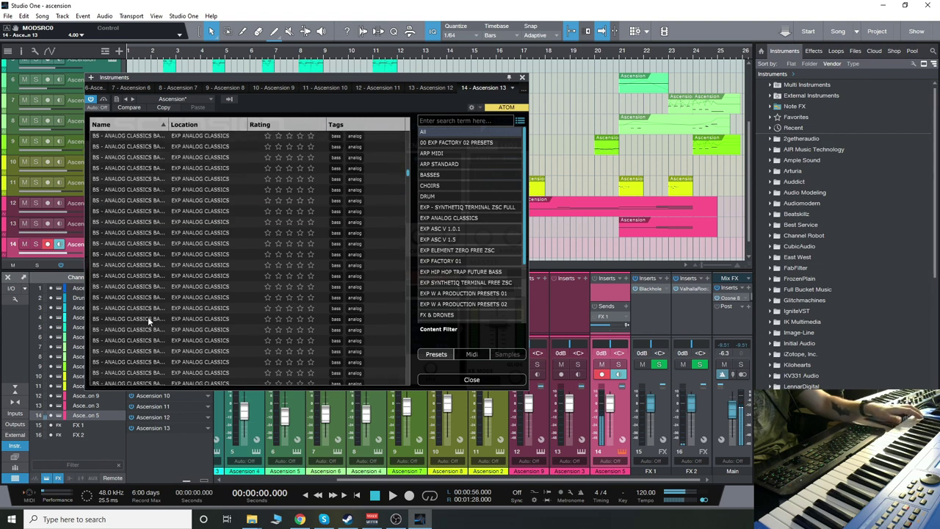
pyautogui.scroll(-5, 148, 317)
pyautogui.click(117, 303)
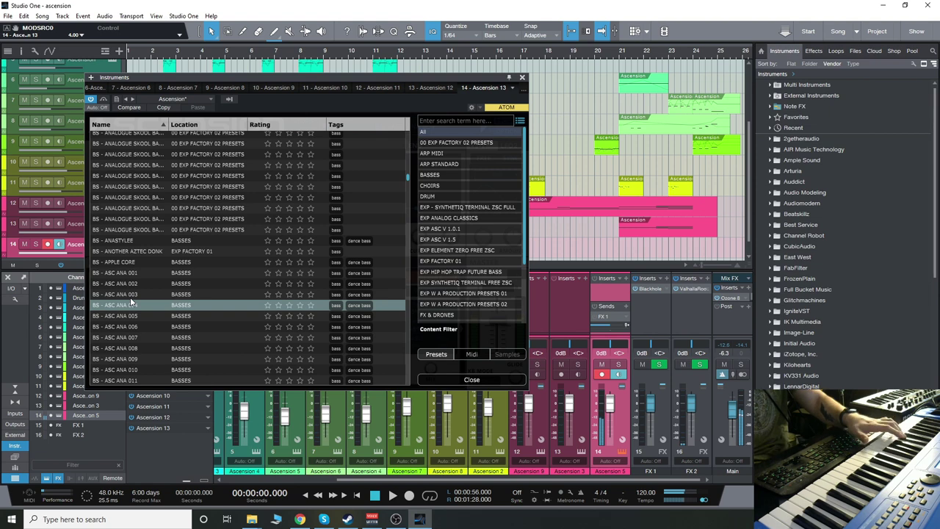
# Step: Audition the bass presets BS - CABBBAGE and BS - CHAIN MALE from the hip hop trap expansion
pyautogui.scroll(-5, 130, 299)
pyautogui.click(130, 300)
pyautogui.scroll(-1, 124, 287)
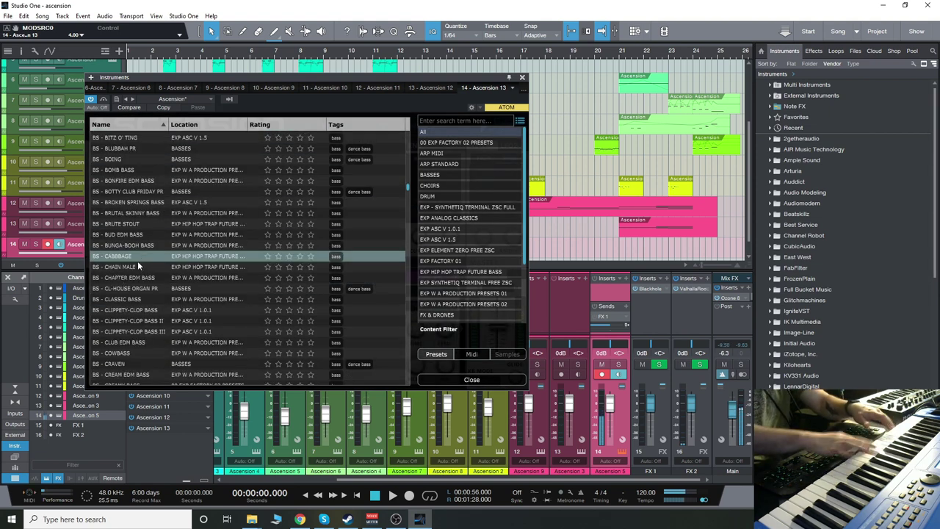
pyautogui.click(137, 266)
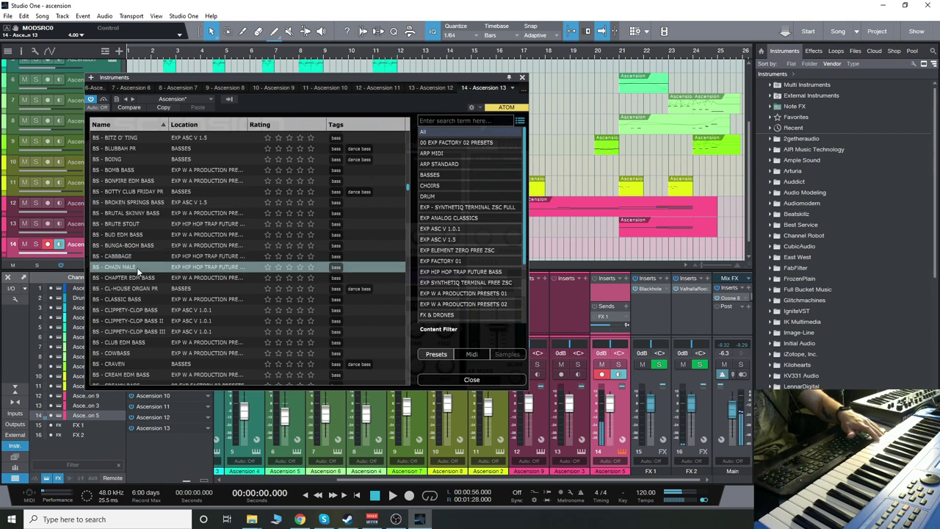
# Step: Browse through the remaining bass presets to the choirs and audition CHR - LAYAHED
pyautogui.scroll(-10, 135, 287)
pyautogui.click(133, 296)
pyautogui.scroll(-10, 133, 295)
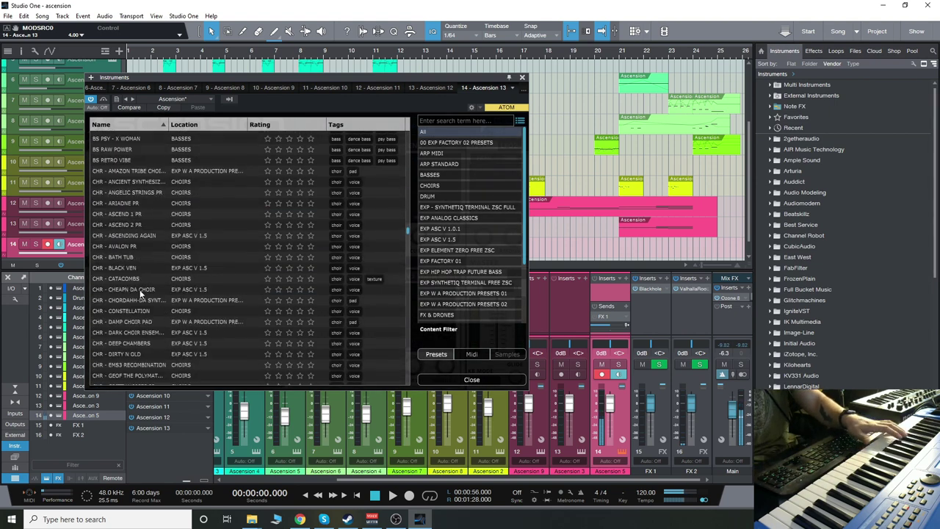
pyautogui.click(124, 246)
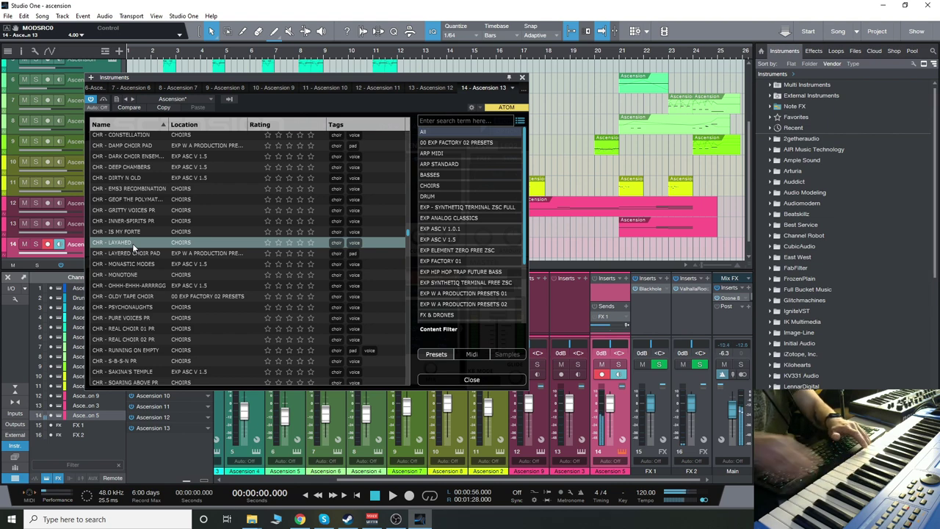
# Step: Audition the DECAY - EMOTIONAL PLUCK preset and the drum preset DRM - HI HAT LOOP
pyautogui.scroll(-4, 132, 243)
pyautogui.scroll(-7, 146, 242)
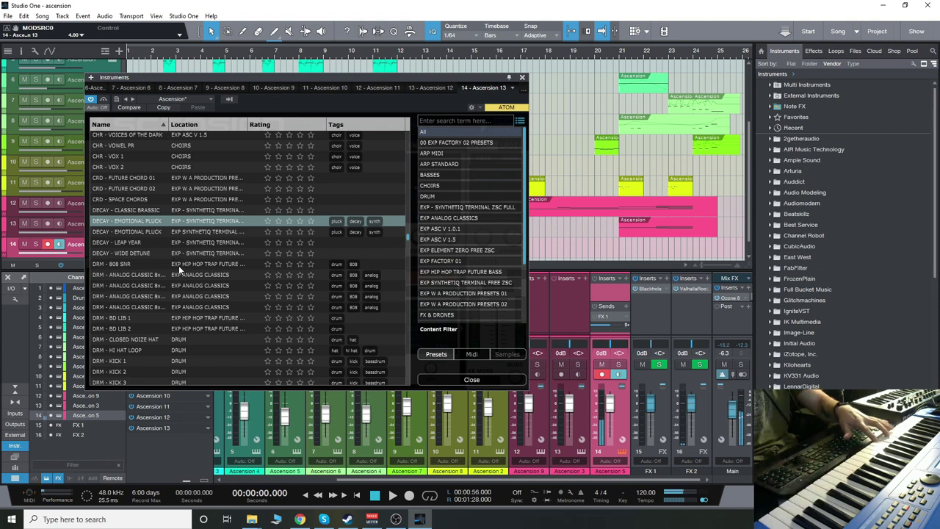
pyautogui.scroll(-1, 178, 265)
pyautogui.click(156, 315)
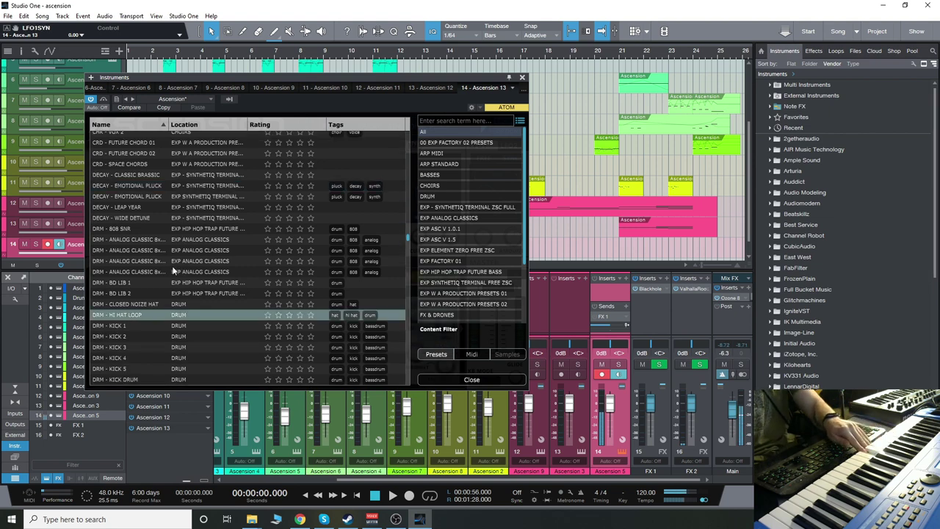
# Step: Audition the drum presets DRM - TRAP BD, DRM - TRAP BD 2 and DRM - KICK 1
pyautogui.scroll(-3, 170, 269)
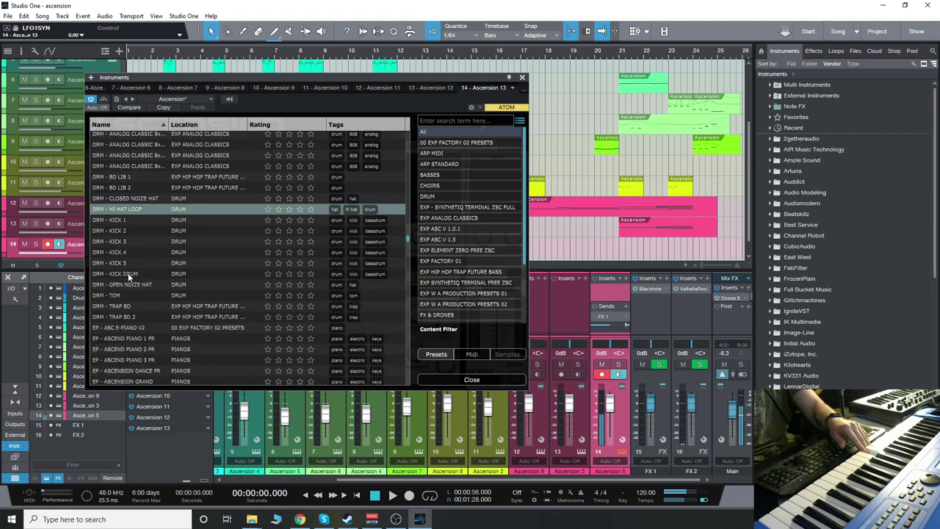
pyautogui.click(121, 305)
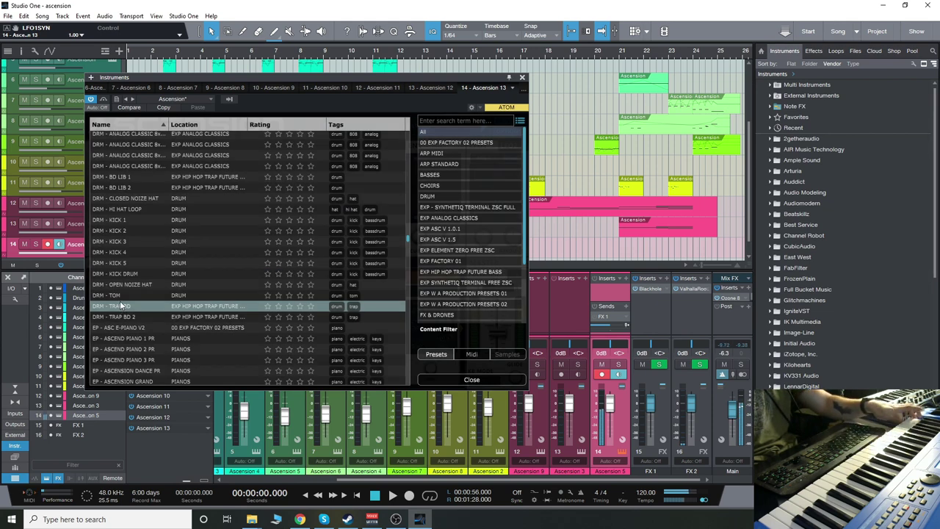
pyautogui.click(130, 318)
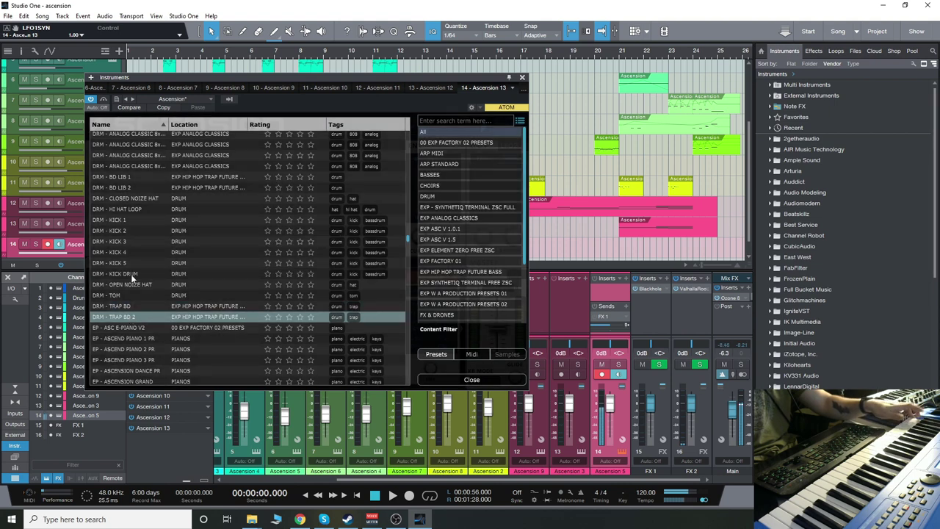
pyautogui.click(128, 220)
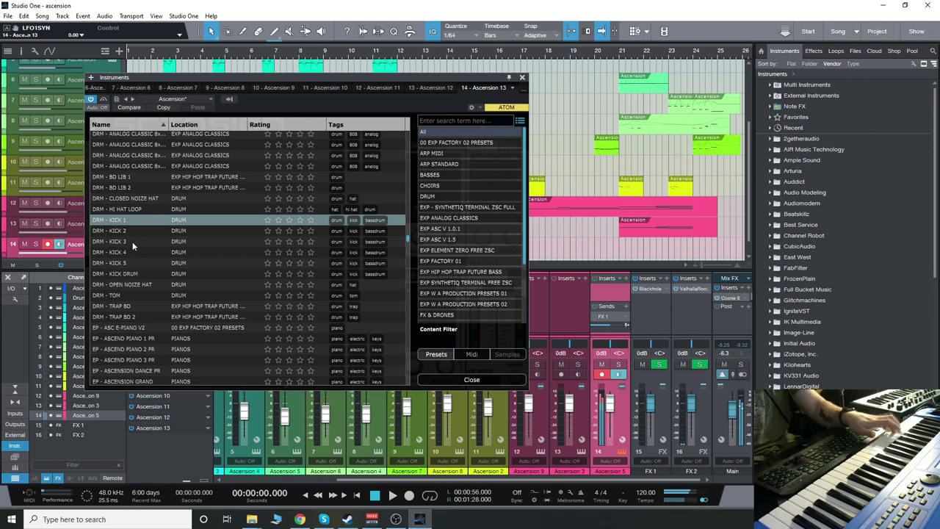
# Step: Audition the electric piano presets EP - ASCEND PIANO 2 PR and EP - ROADS
pyautogui.scroll(-4, 132, 241)
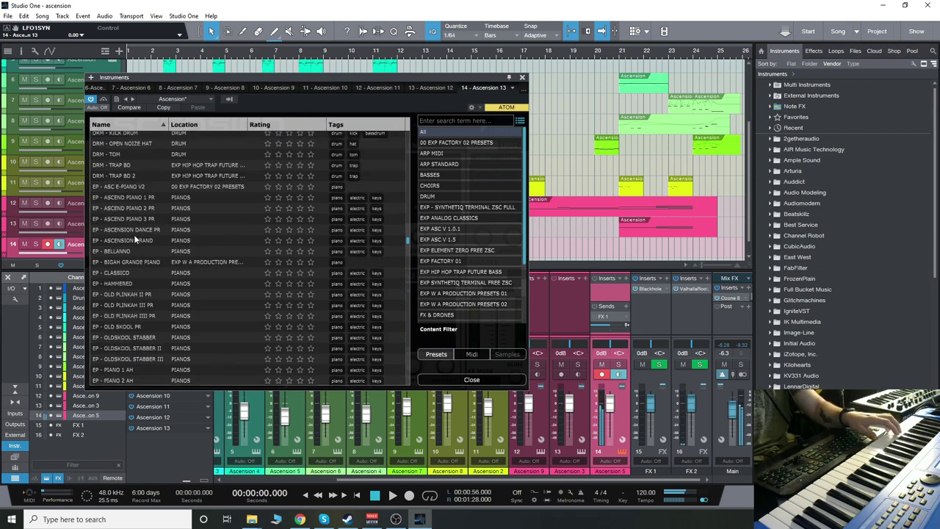
pyautogui.click(141, 209)
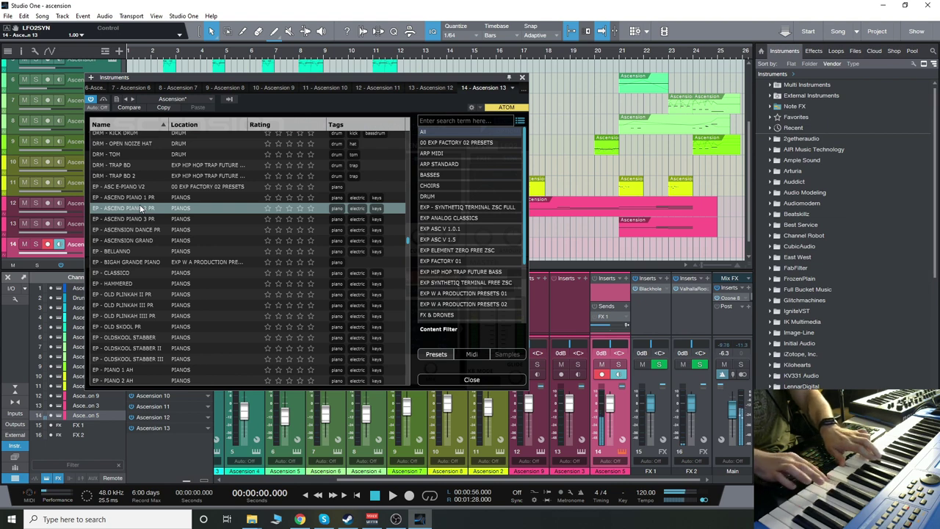
pyautogui.scroll(-3, 136, 294)
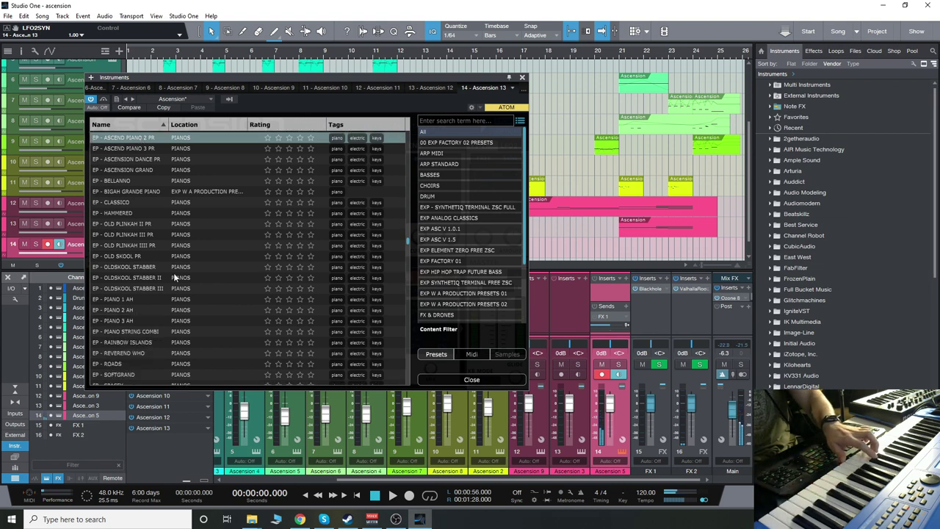
pyautogui.click(129, 329)
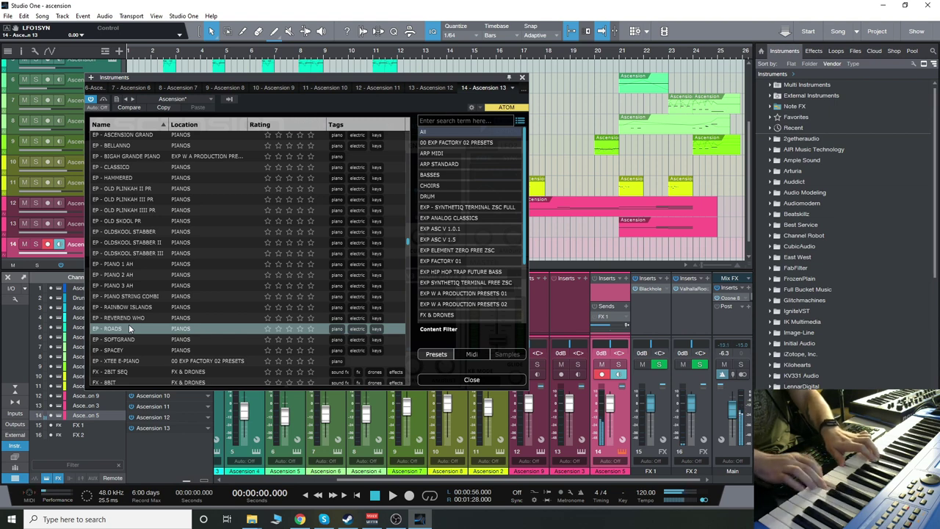
# Step: Audition the effects presets FX - ANGRY KITTY PR and FX - BIRD ZAP through FX - CENTIPEDE
pyautogui.scroll(-3, 136, 316)
pyautogui.click(147, 298)
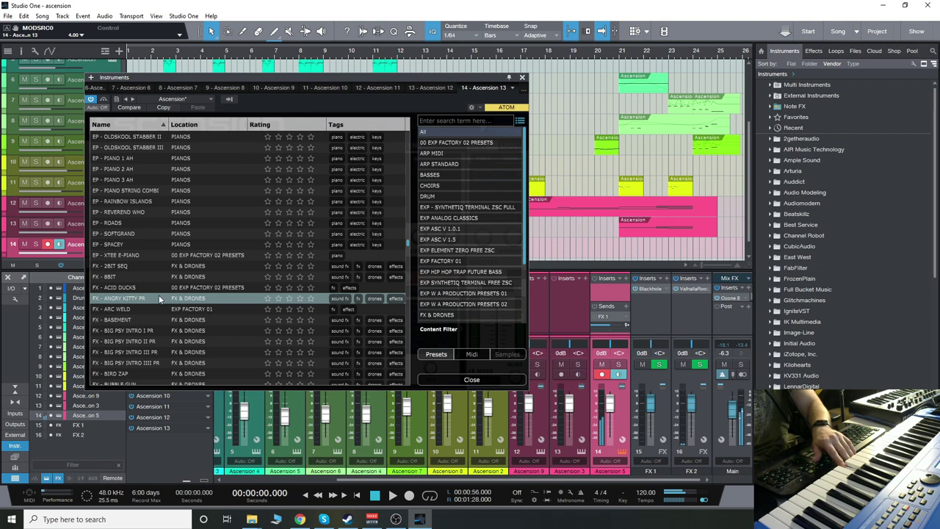
pyautogui.scroll(-3, 159, 298)
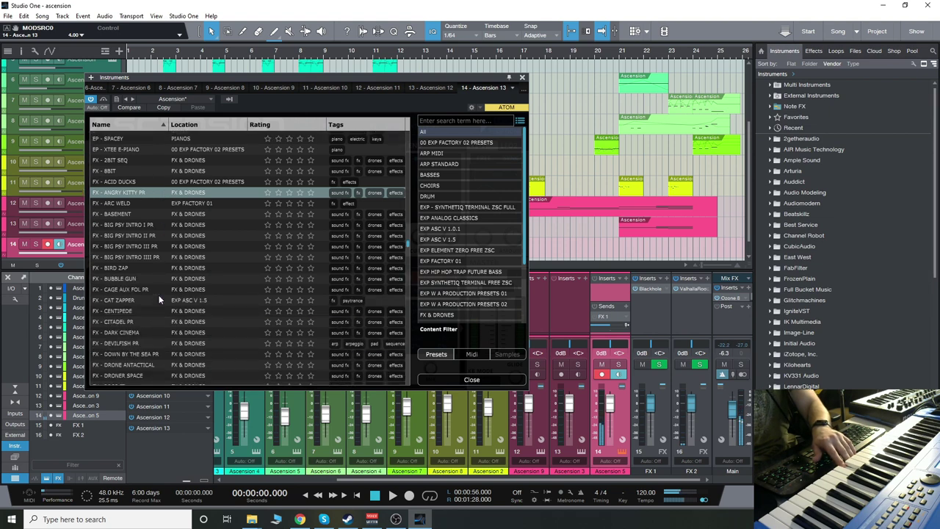
pyautogui.click(117, 268)
pyautogui.press('Down')
pyautogui.press('Down')
pyautogui.press('Down')
pyautogui.press('Down')
# Step: Audition the effects presets FX - NASTY WHALES and FX - XTEE HELL DRONE
pyautogui.scroll(-2, 125, 273)
pyautogui.scroll(-2, 126, 273)
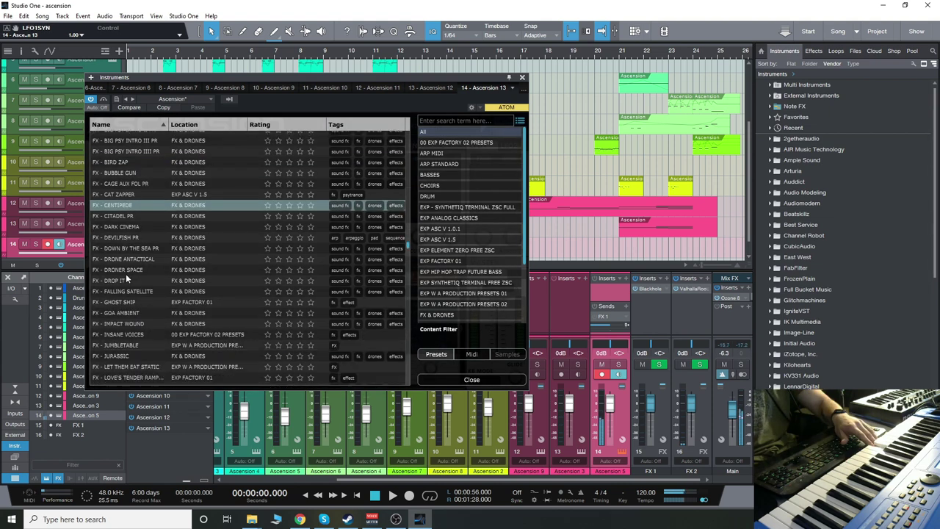
pyautogui.scroll(-2, 125, 273)
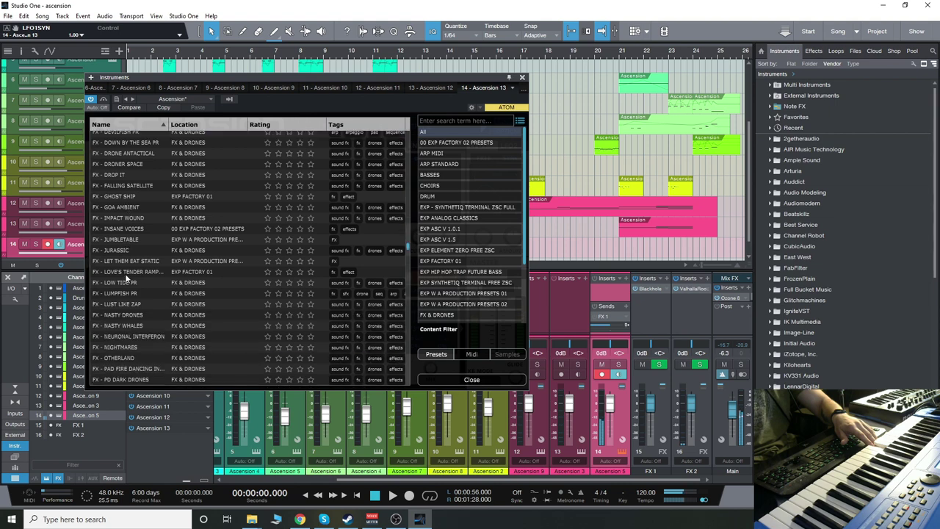
pyautogui.click(131, 325)
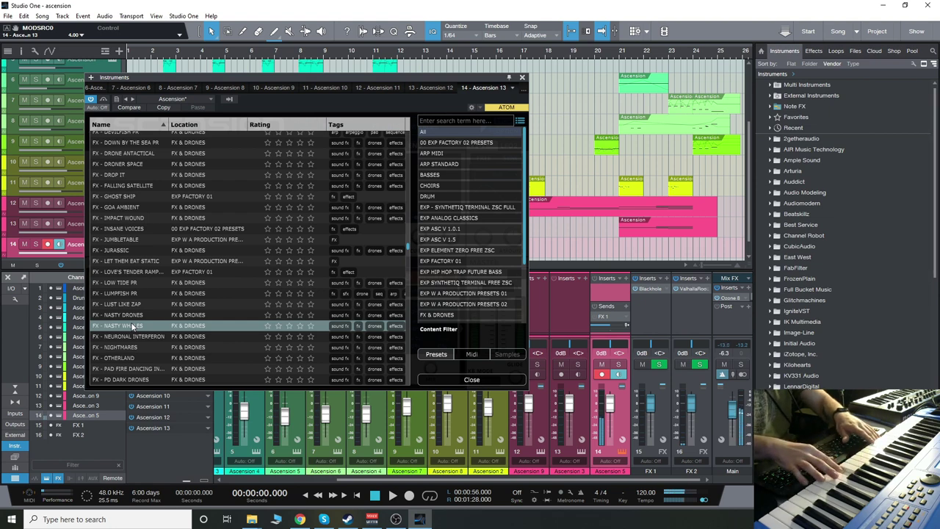
pyautogui.scroll(-10, 139, 311)
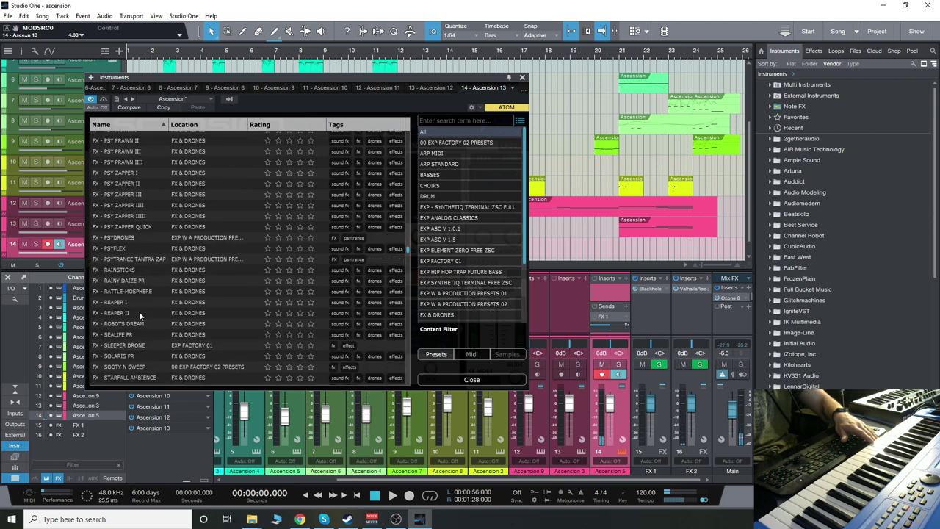
pyautogui.click(138, 308)
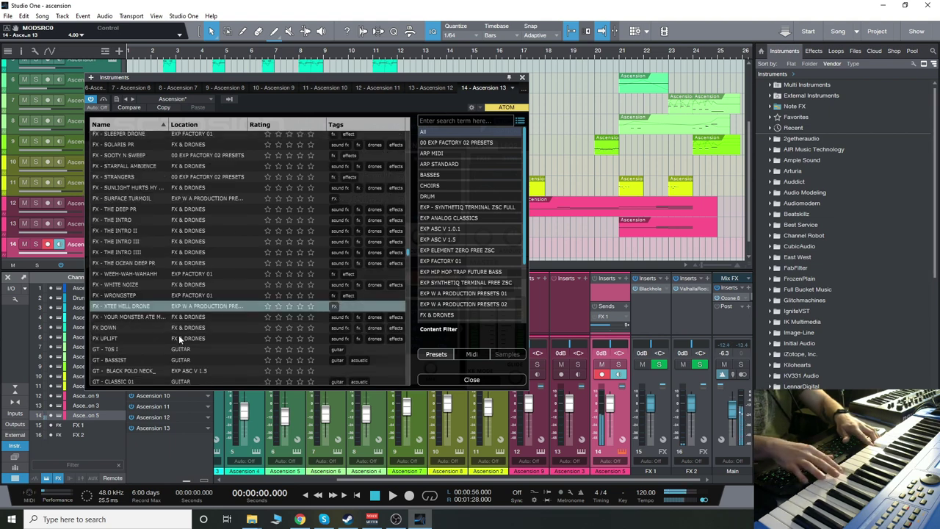
# Step: Audition the guitar presets GT - ETHERIUM PR and GT - IBIZAN MIRACLE PLUCK
pyautogui.scroll(-3, 175, 331)
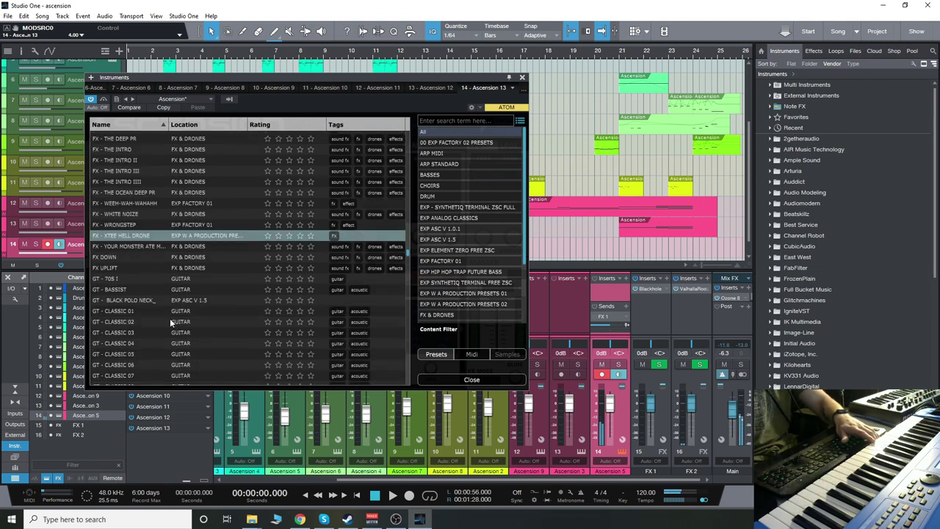
pyautogui.scroll(-6, 130, 317)
pyautogui.click(129, 278)
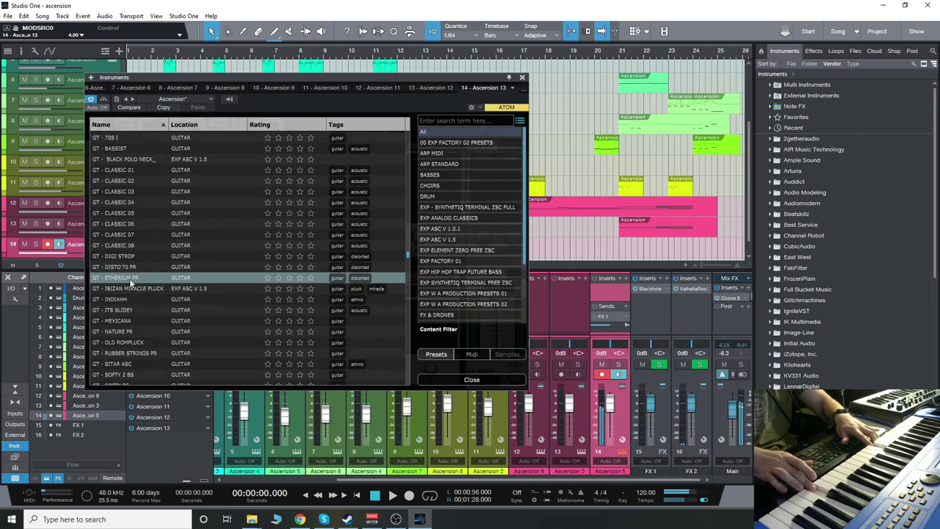
pyautogui.scroll(-2, 129, 278)
pyautogui.scroll(-2, 130, 277)
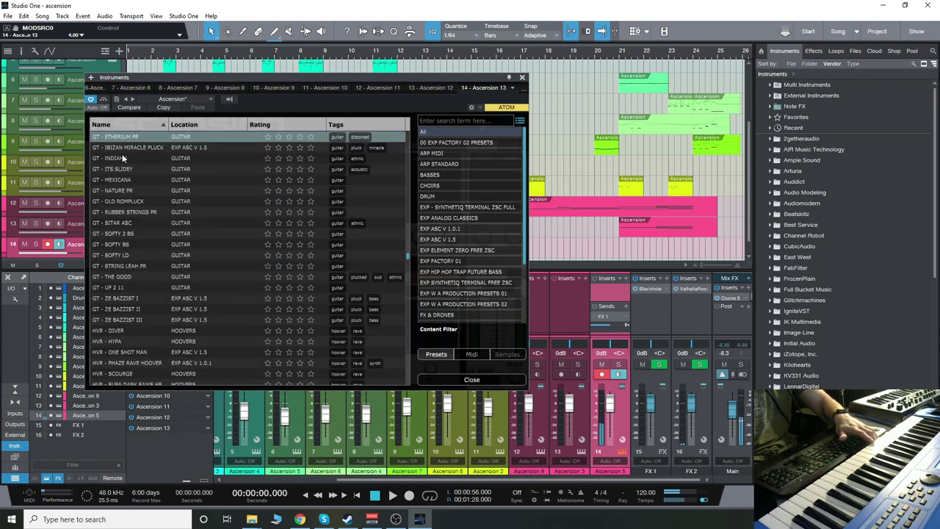
pyautogui.click(137, 150)
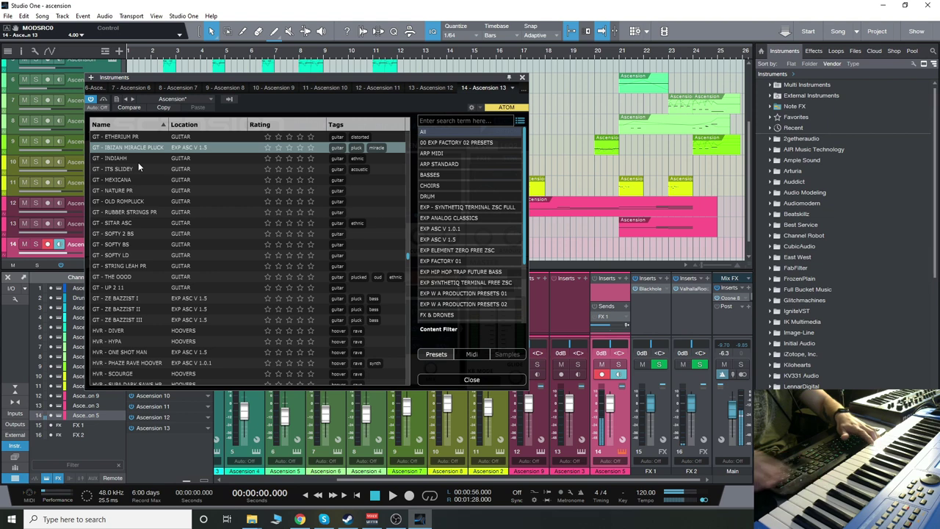
# Step: Audition the hoover presets HVR - HYPA and HVR - SCOURGE and the first KEY - HOUSE GATER preset
pyautogui.scroll(-4, 157, 265)
pyautogui.click(133, 201)
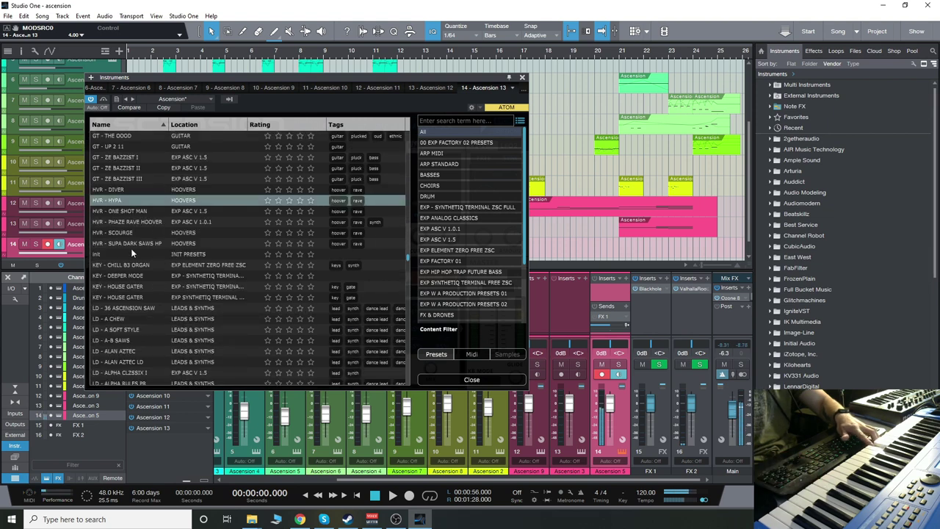
pyautogui.click(138, 232)
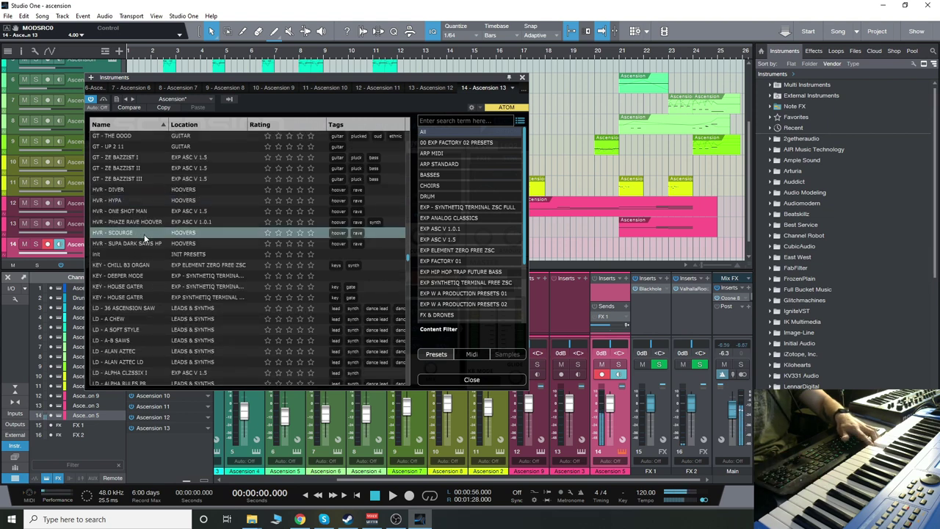
pyautogui.scroll(-1, 142, 258)
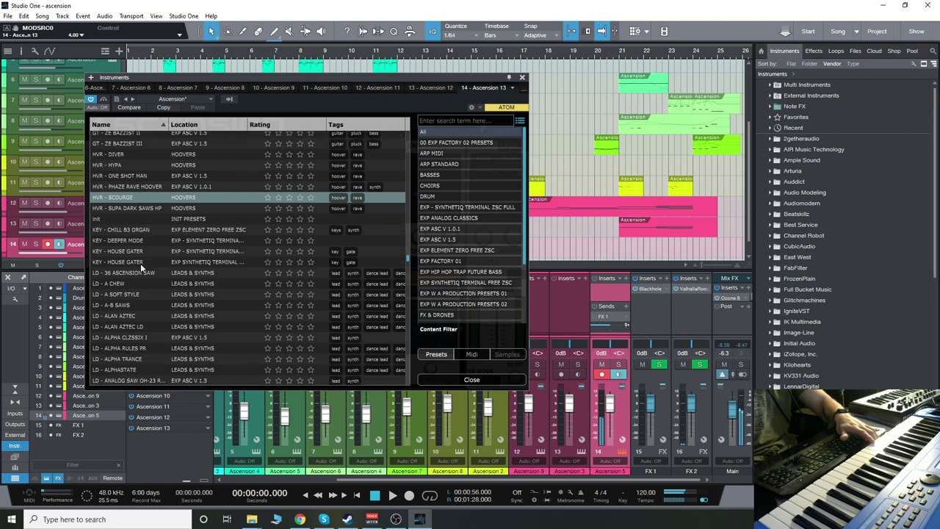
pyautogui.click(128, 250)
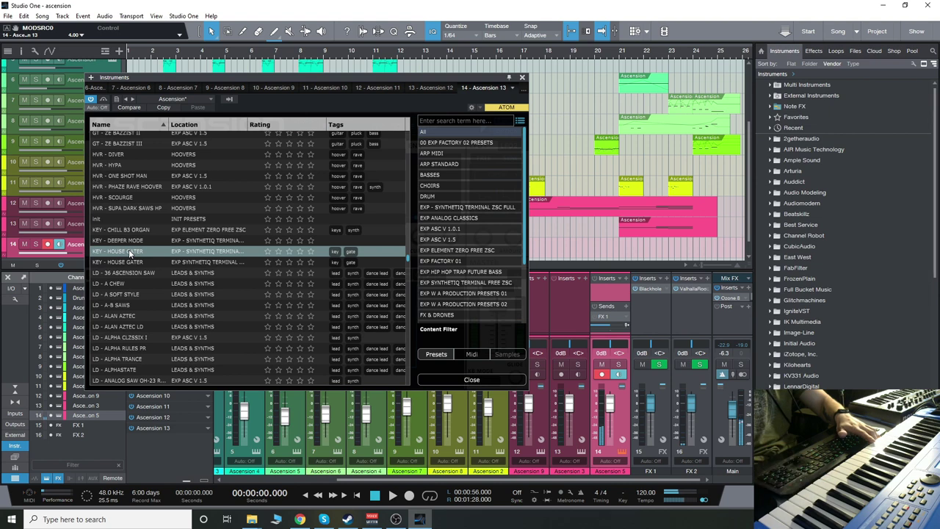
# Step: Audition the lead presets LD - ALPHA CLZSSX I, LD - ALPHA RULES PR and LD - ASC BASIC 03
pyautogui.scroll(-2, 136, 261)
pyautogui.click(139, 266)
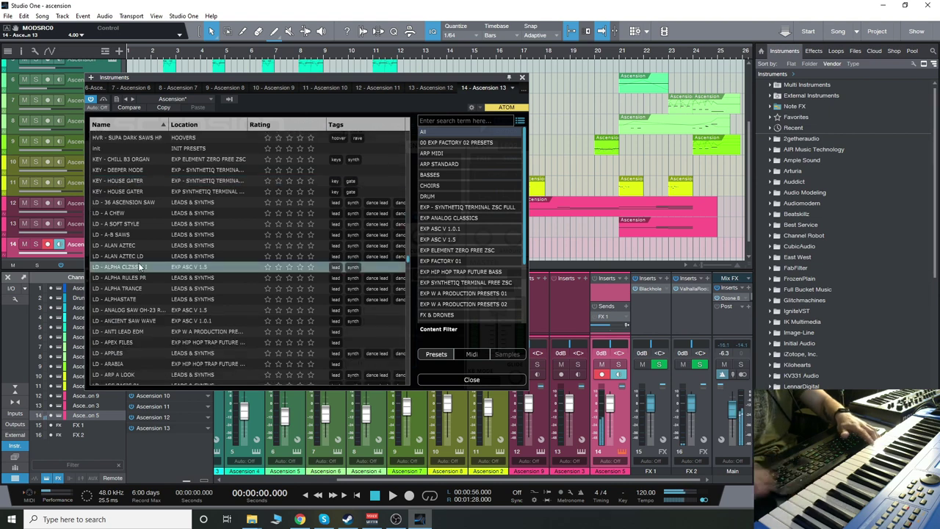
pyautogui.click(136, 278)
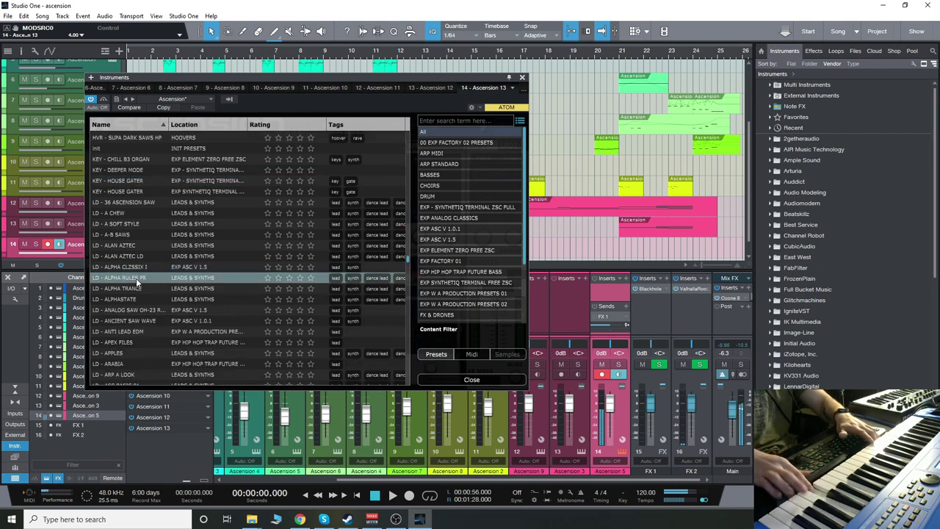
pyautogui.scroll(-3, 136, 277)
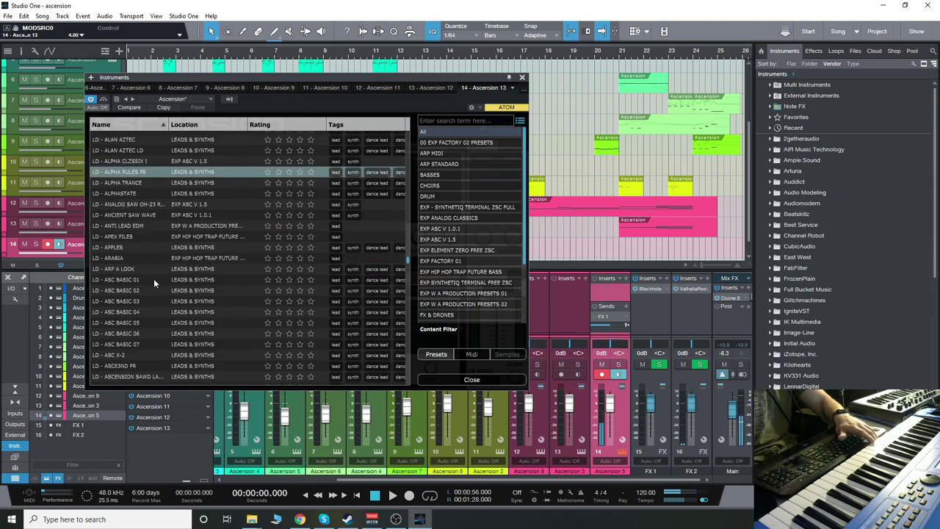
pyautogui.click(136, 301)
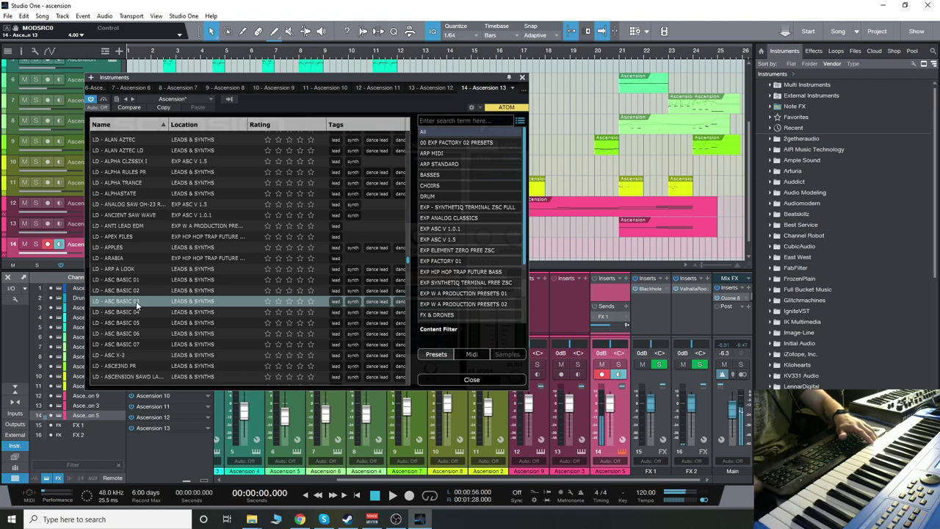
# Step: Audition the lead presets LD - BUZZ LEAD I and LD - DIST TASTE
pyautogui.scroll(-2, 146, 294)
pyautogui.scroll(-4, 125, 346)
pyautogui.click(130, 340)
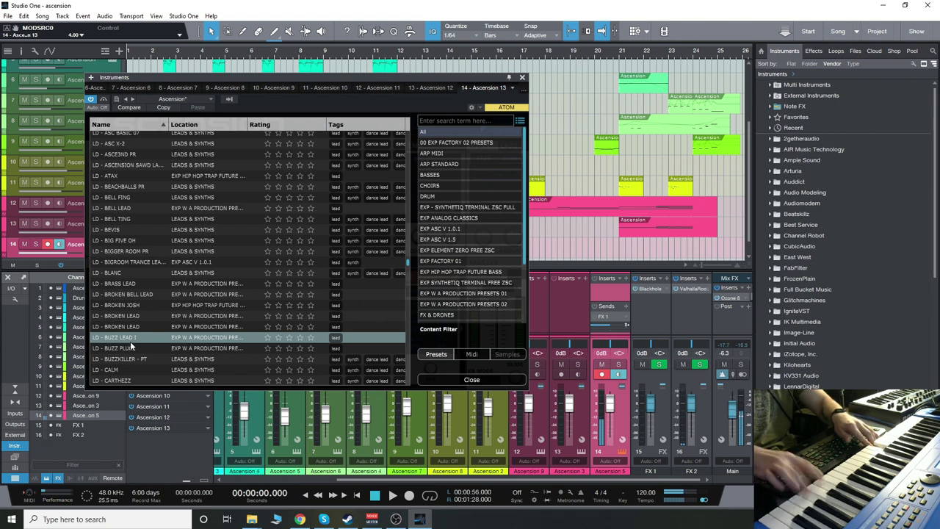
pyautogui.scroll(-2, 132, 340)
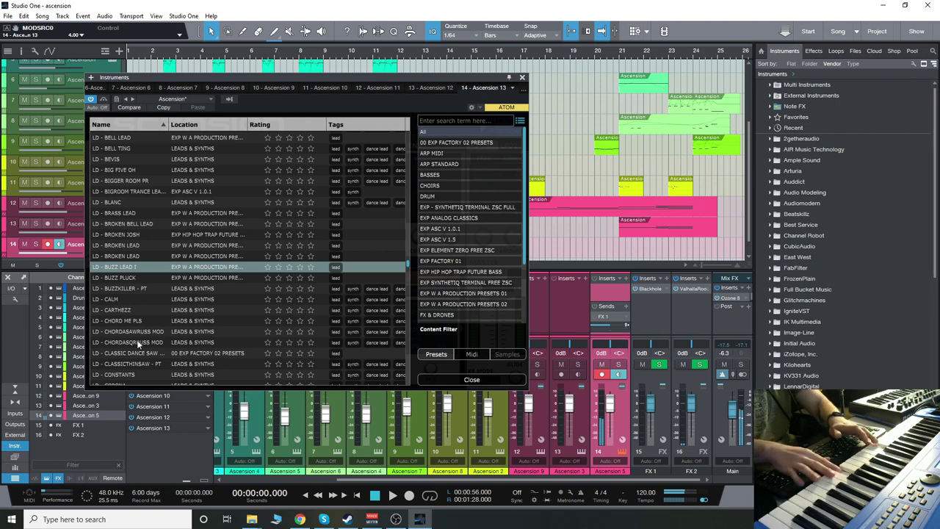
pyautogui.scroll(-5, 136, 339)
pyautogui.click(136, 316)
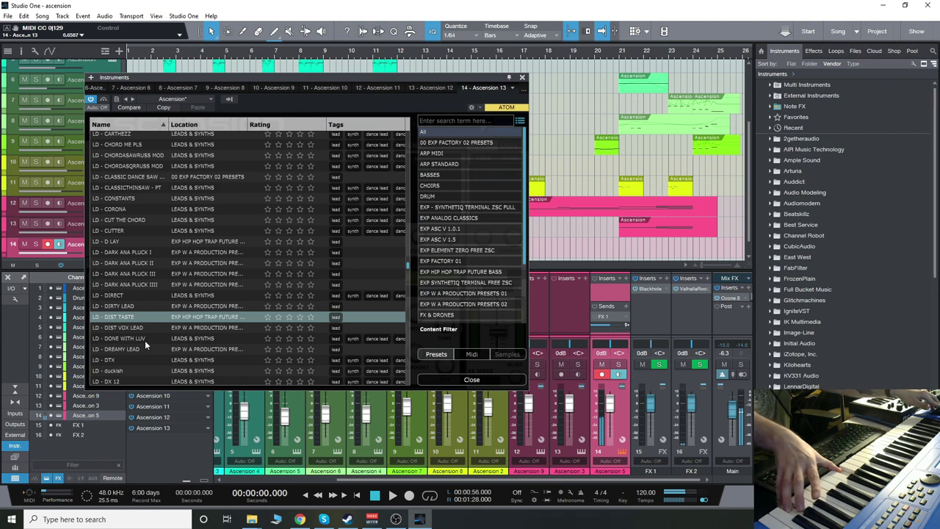
# Step: Audition the lead presets LD - FUTURE BASS CHORD 2, the one right after LD - SILLY BIG, and LD - SYNTHETIC BANGRA
pyautogui.scroll(-3, 145, 340)
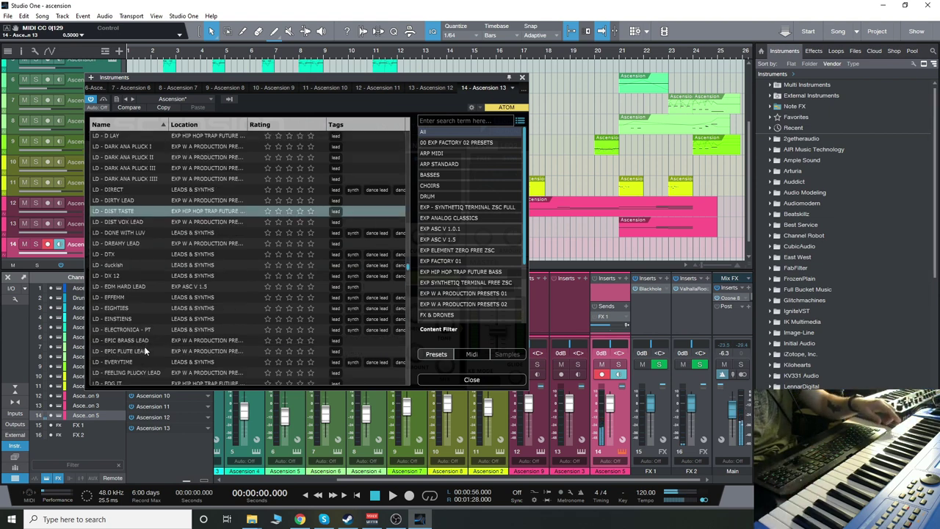
pyautogui.scroll(-3, 144, 345)
pyautogui.click(151, 310)
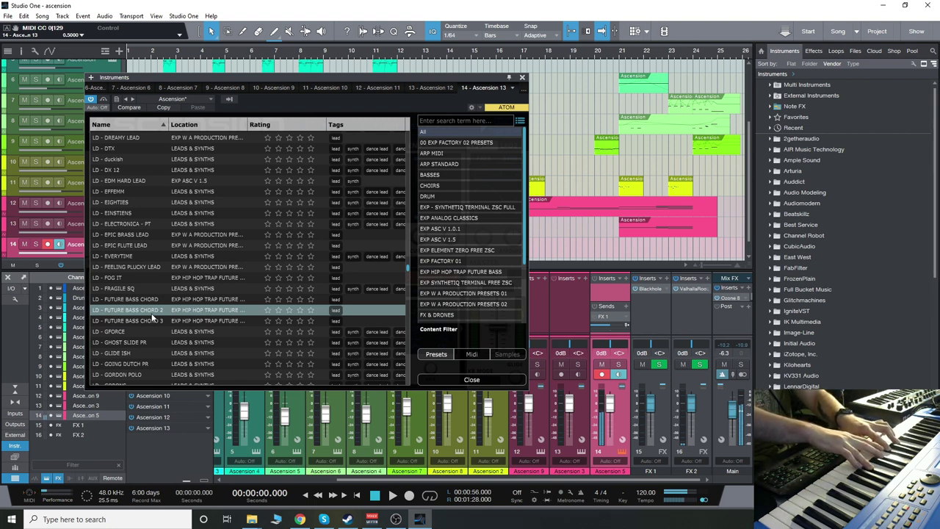
pyautogui.scroll(-10, 147, 293)
pyautogui.click(129, 247)
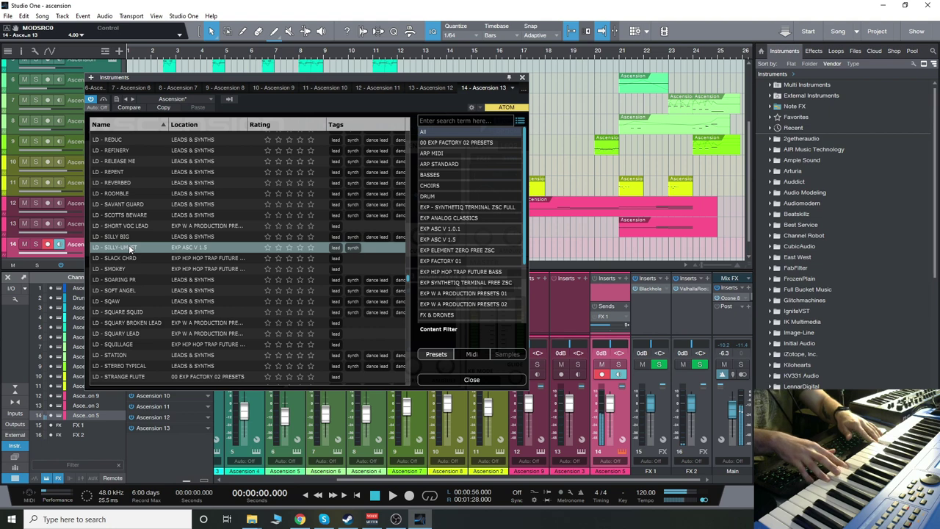
pyautogui.scroll(-8, 131, 242)
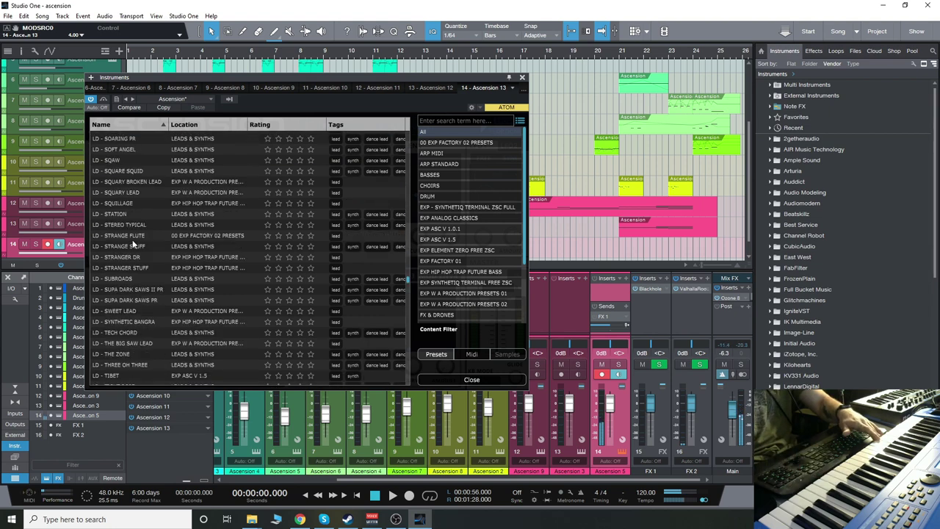
pyautogui.click(136, 180)
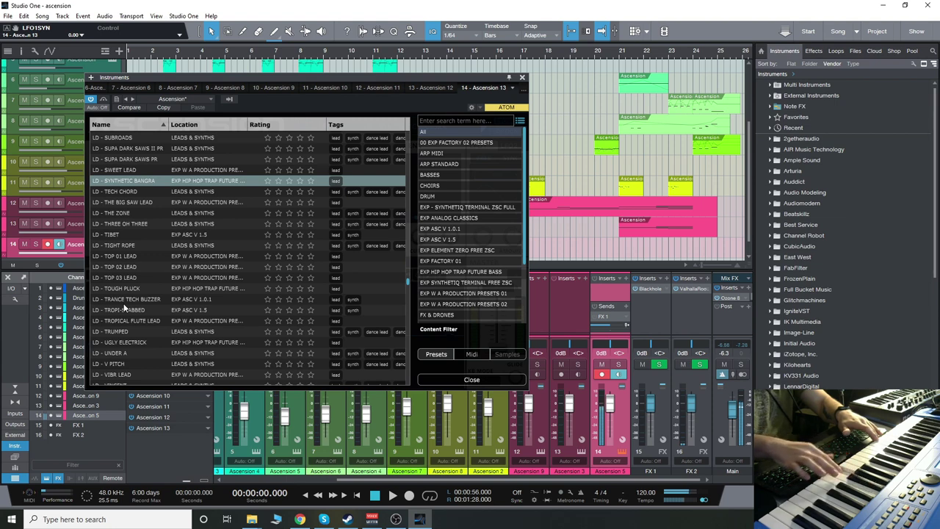
# Step: Audition the orchestral presets ORCH - BANSURI FLUTE, ORCH - ASCENSION BOWS PR and ORCH - CLASSY PIZZ
pyautogui.scroll(-10, 124, 308)
pyautogui.click(125, 280)
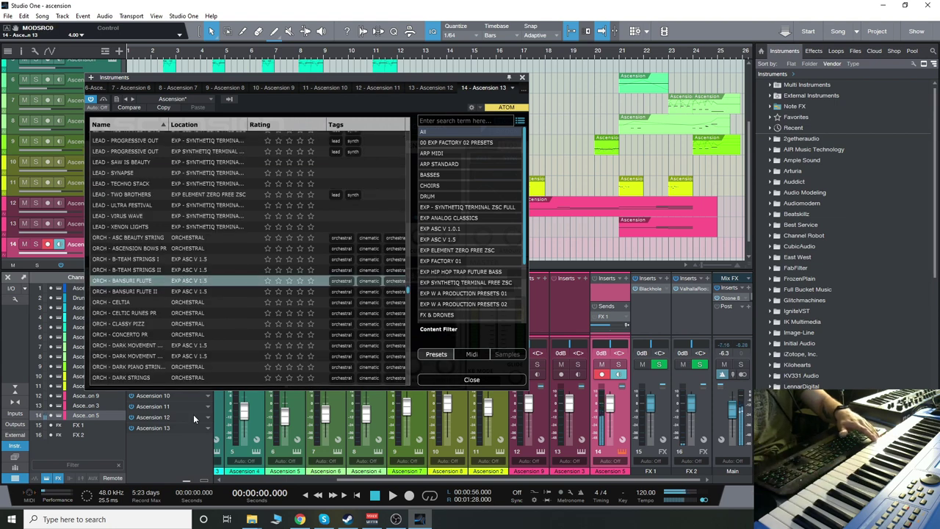
pyautogui.click(146, 250)
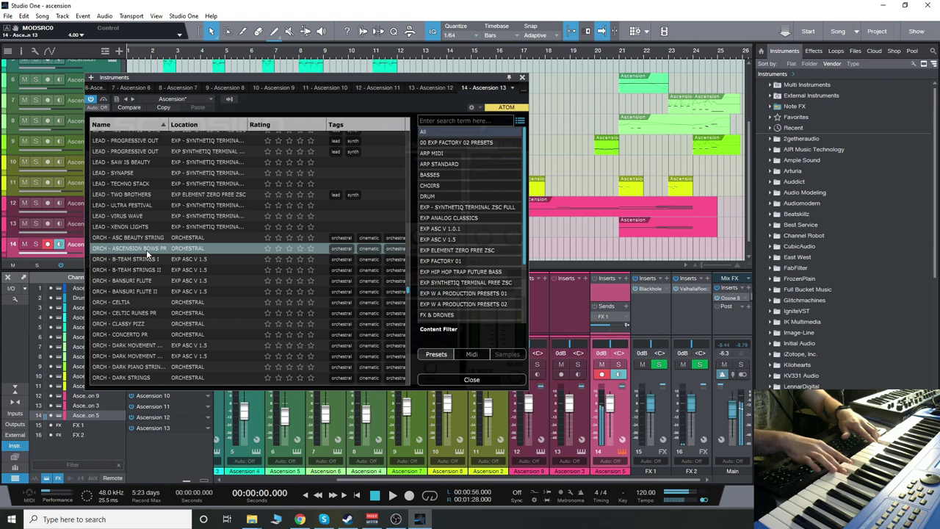
pyautogui.scroll(-2, 146, 250)
pyautogui.click(138, 251)
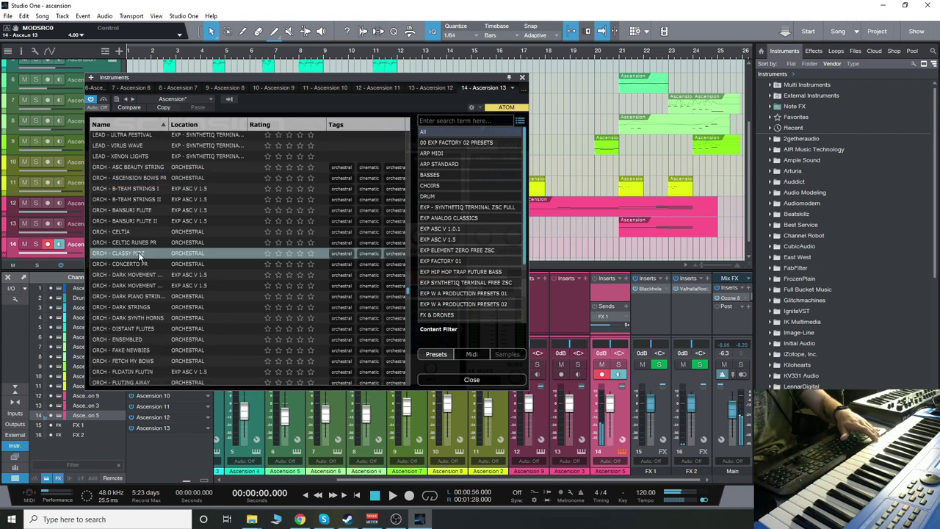
# Step: Audition the orchestral string presets ORCH - HALL STRINGS 2 and the second ORCH - I WANT BIG STRINGS
pyautogui.scroll(-3, 138, 254)
pyautogui.click(144, 332)
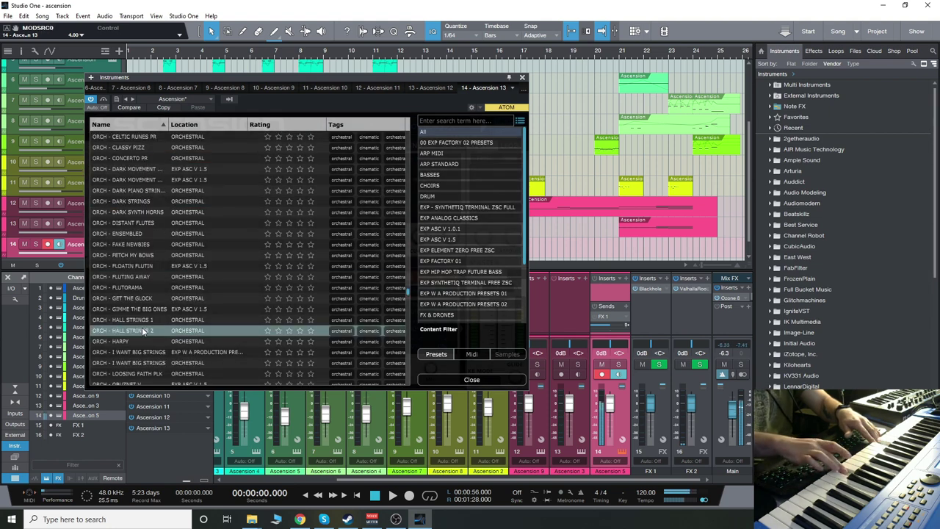
pyautogui.scroll(-3, 162, 295)
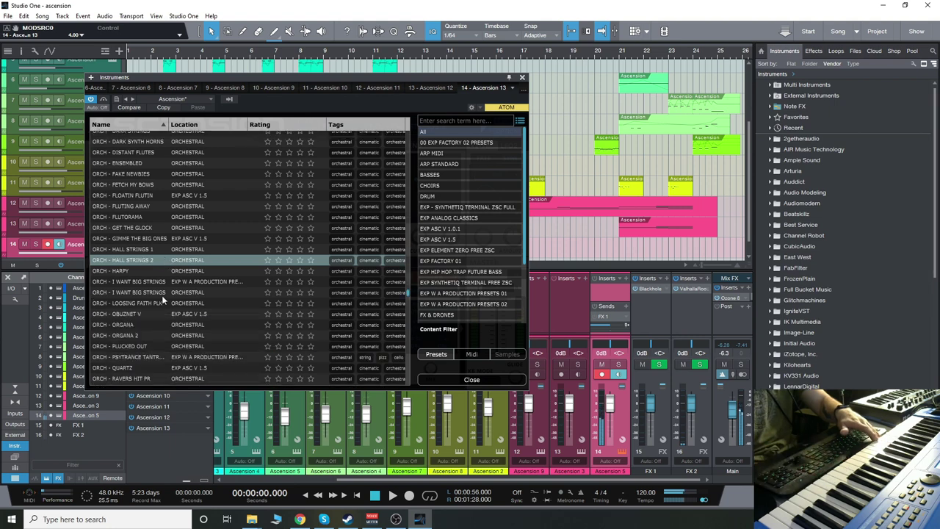
pyautogui.click(143, 258)
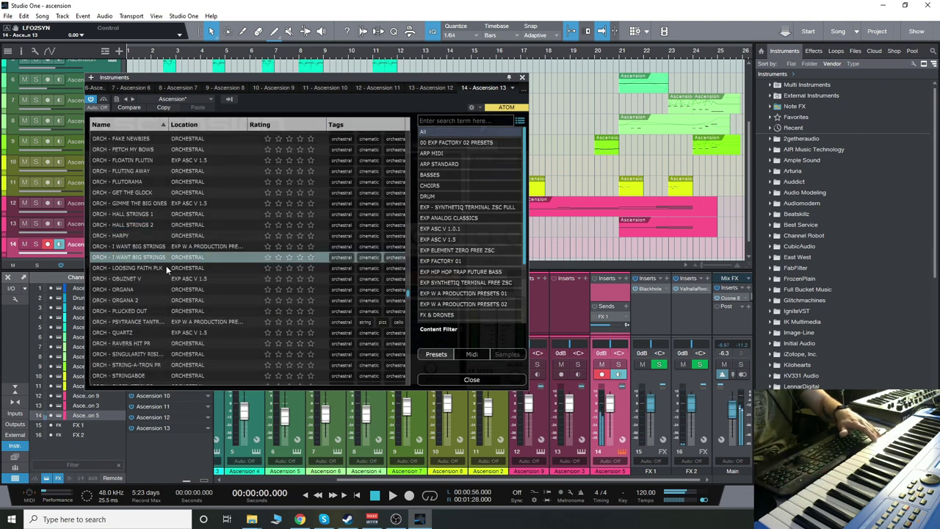
# Step: Audition the pad presets PAD - FORMANT NOIZE and PD - AMBIENT STATION 01
pyautogui.scroll(-6, 164, 266)
pyautogui.click(164, 262)
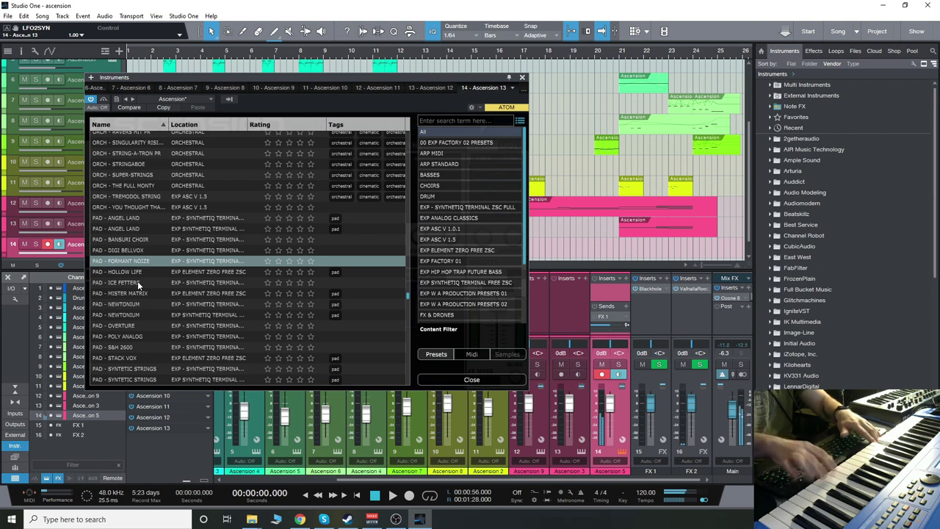
pyautogui.press('pagedown')
pyautogui.press('pagedown')
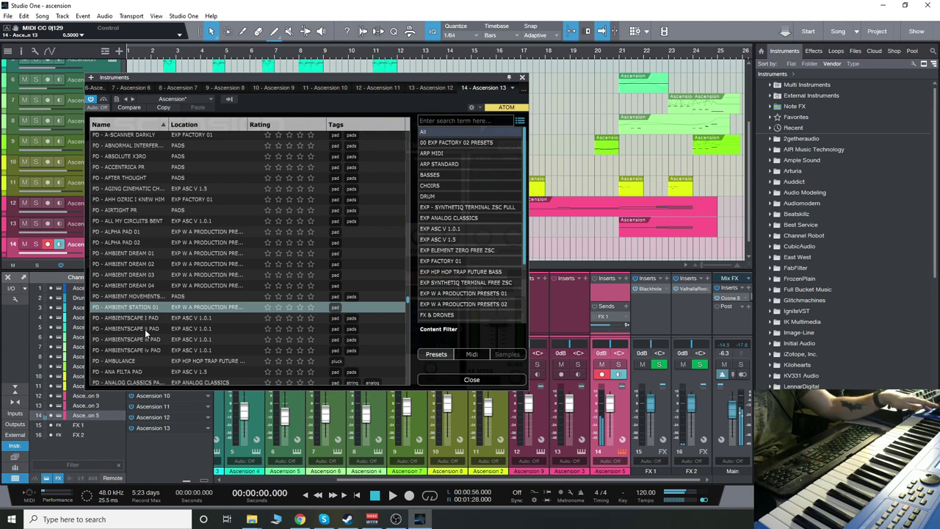
# Step: Audition one of the PD - ANALOG CLASSICS pad presets and PD - SWEPT GLACIAL PAD
pyautogui.scroll(-10, 145, 329)
pyautogui.click(147, 282)
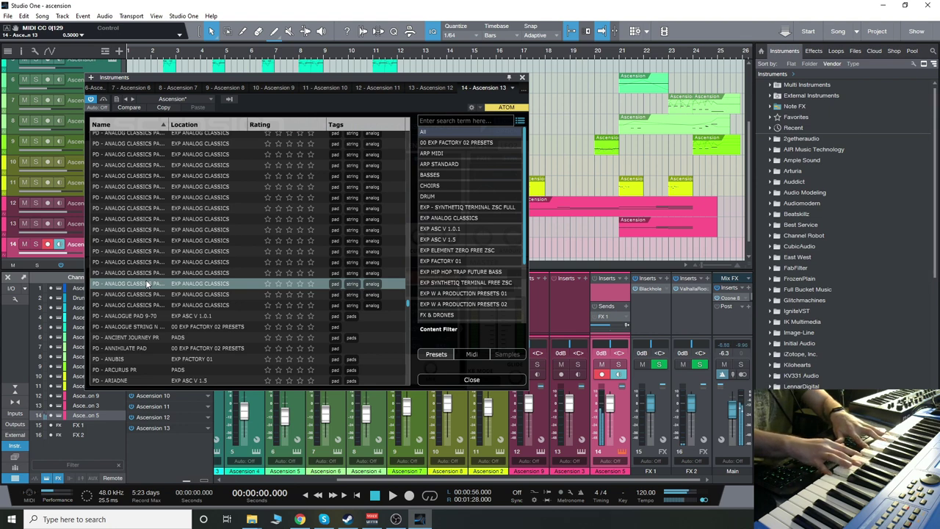
pyautogui.scroll(-20, 203, 295)
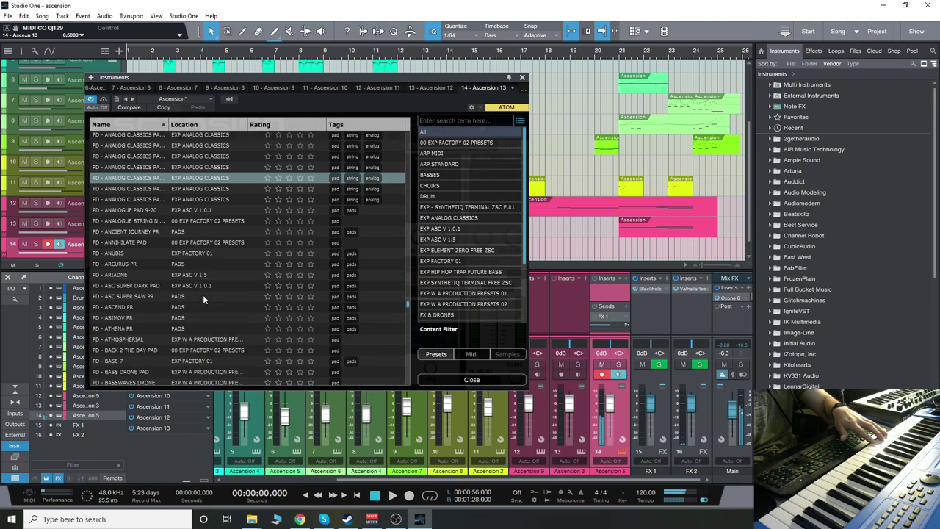
pyautogui.scroll(-15, 203, 297)
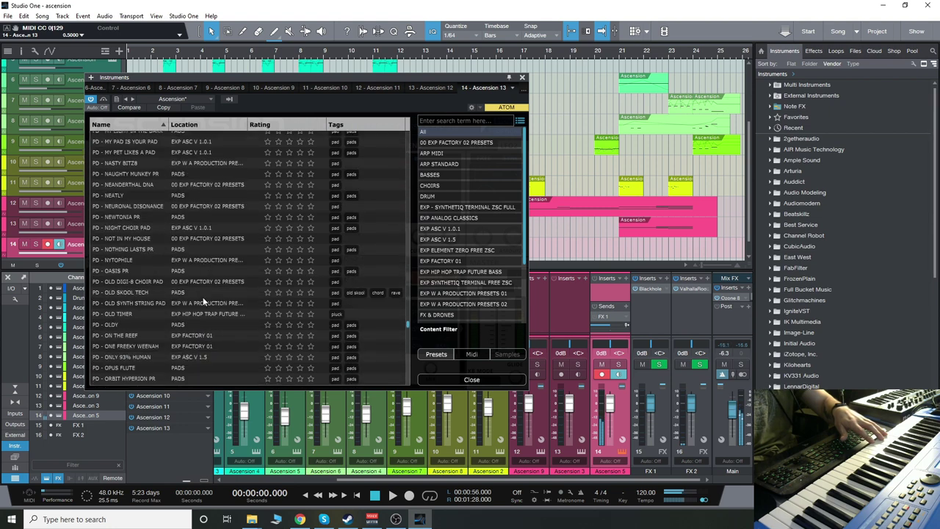
pyautogui.click(202, 291)
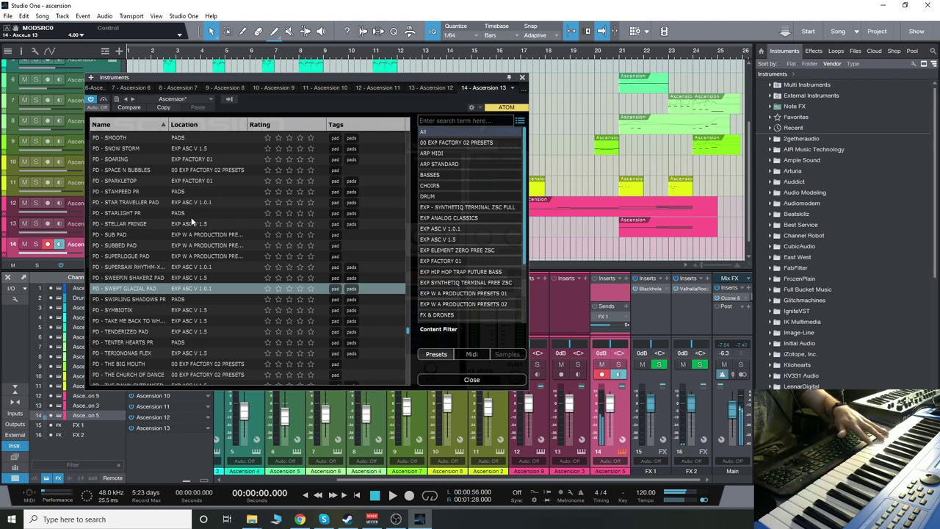
# Step: Audition the pluck presets PLK - D-MARIMBA PLUCK and PLK - EDM BEACH 2
pyautogui.scroll(-10, 193, 222)
pyautogui.scroll(-10, 193, 223)
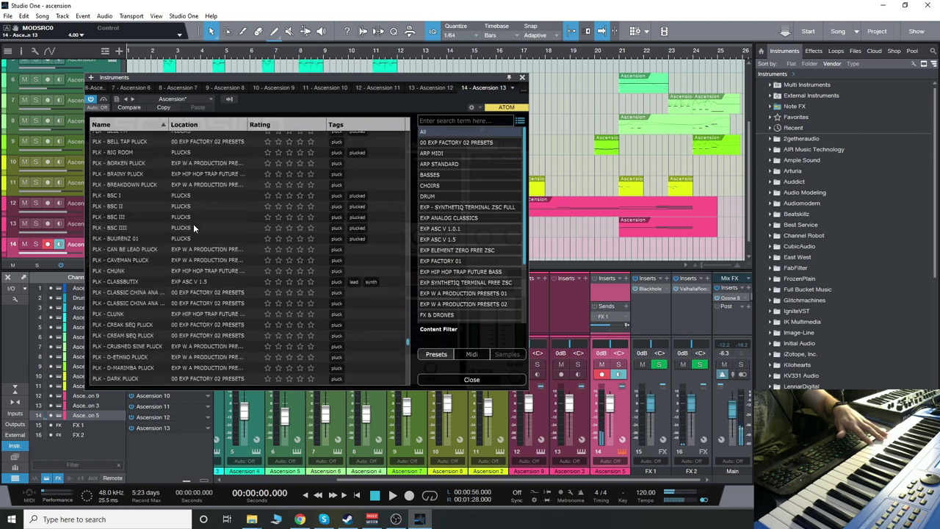
pyautogui.click(193, 225)
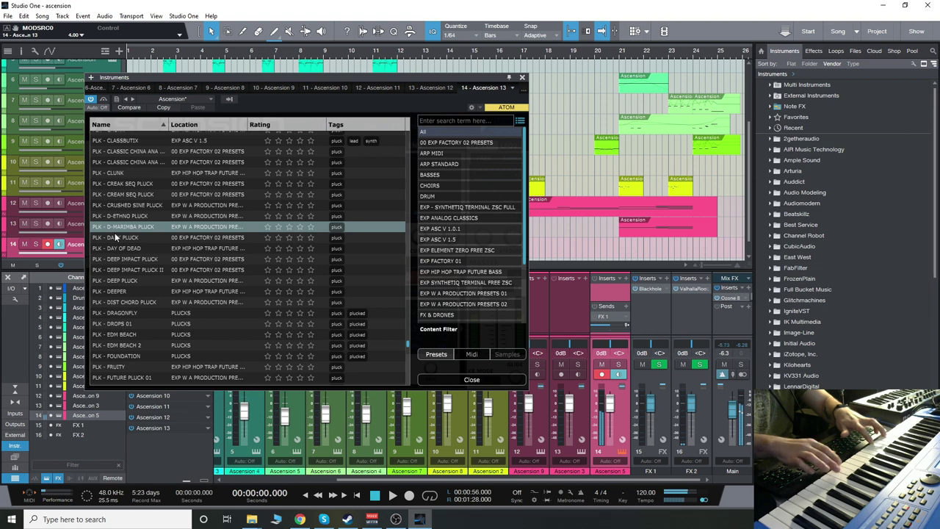
pyautogui.scroll(-3, 115, 237)
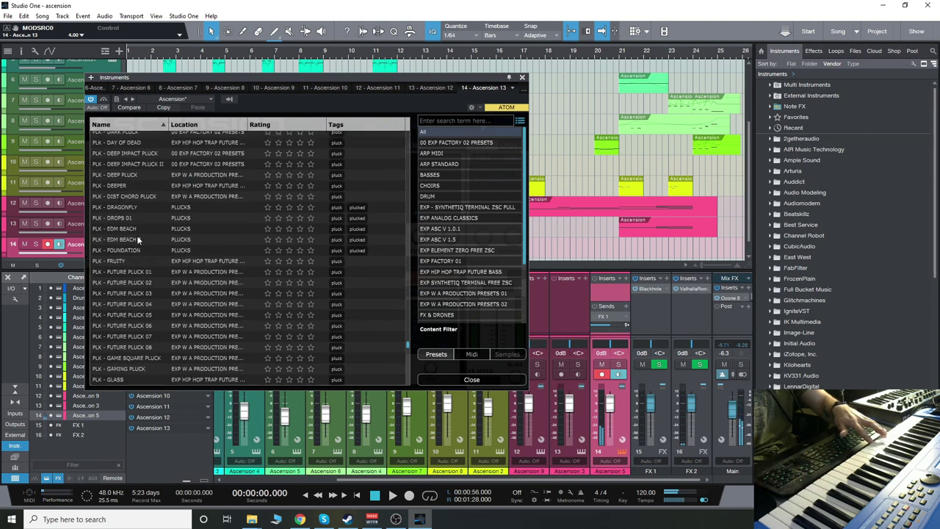
pyautogui.click(137, 238)
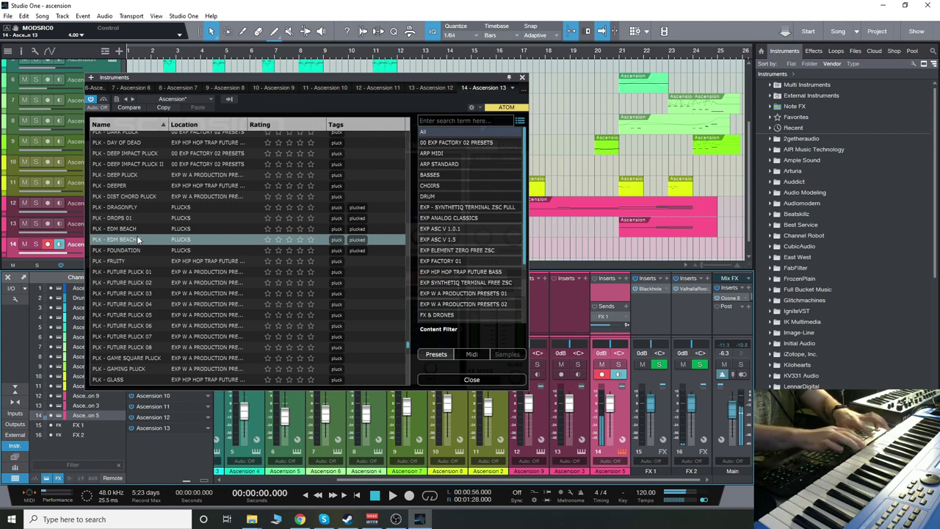
# Step: Audition the pluck presets PLK - GREEN HEAVEN PLUCK and PLK - STRANGE, and try loading PLK - XTEE SHORTWAVE
pyautogui.scroll(-5, 137, 239)
pyautogui.click(134, 247)
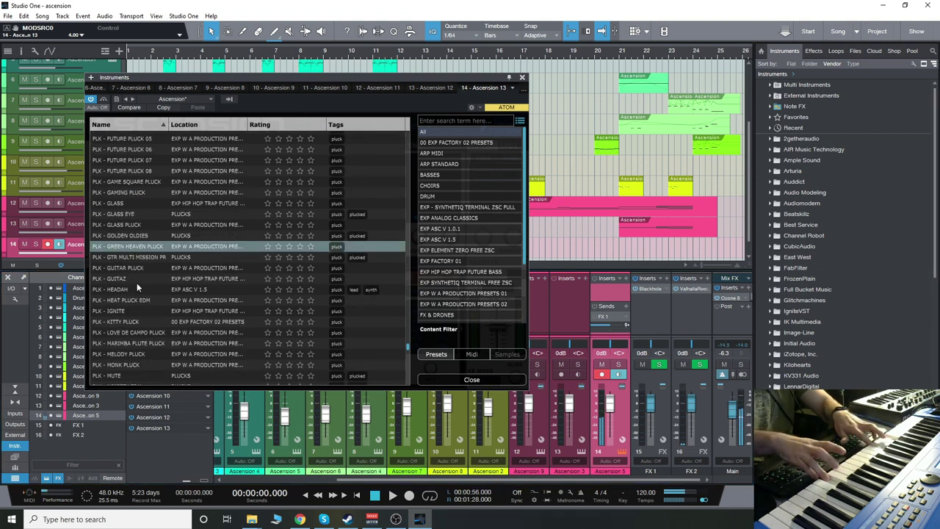
pyautogui.scroll(-12, 137, 283)
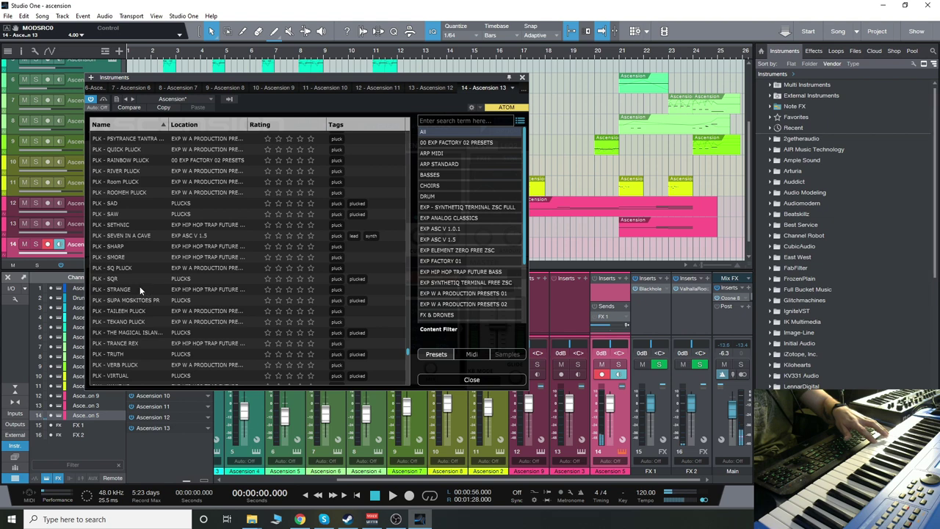
pyautogui.click(141, 290)
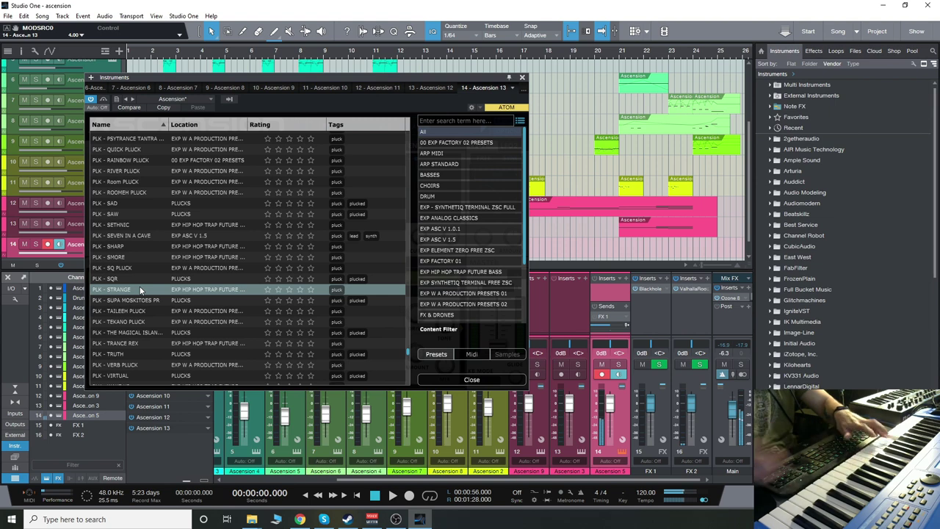
pyautogui.scroll(-4, 139, 289)
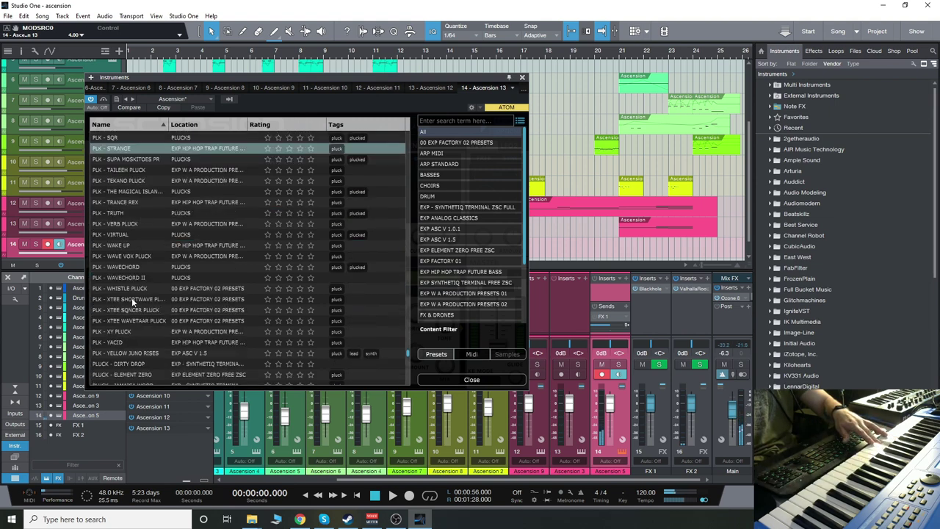
pyautogui.doubleClick(131, 297)
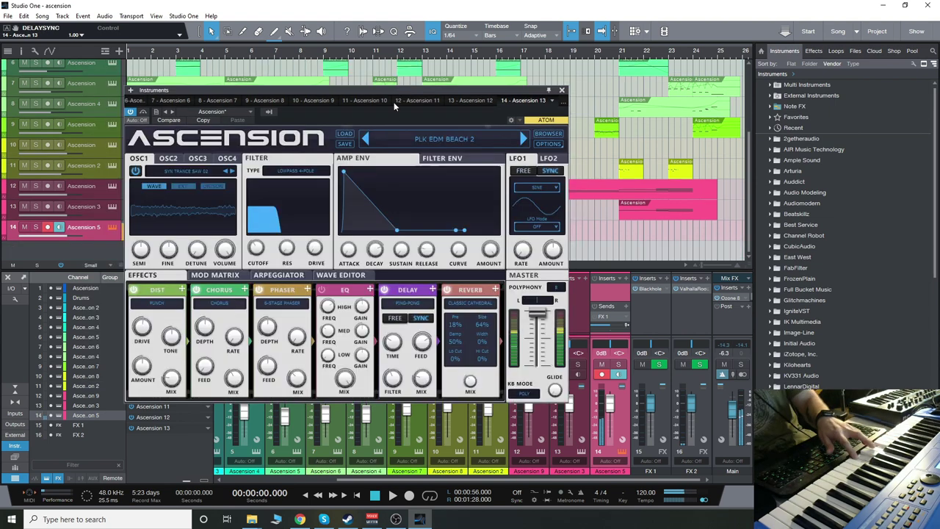
# Step: Reopen the preset browser and audition the sequence presets, the first SEQ - LIKE A SAGE and SEQ - WE A ROBOTS
pyautogui.click(435, 143)
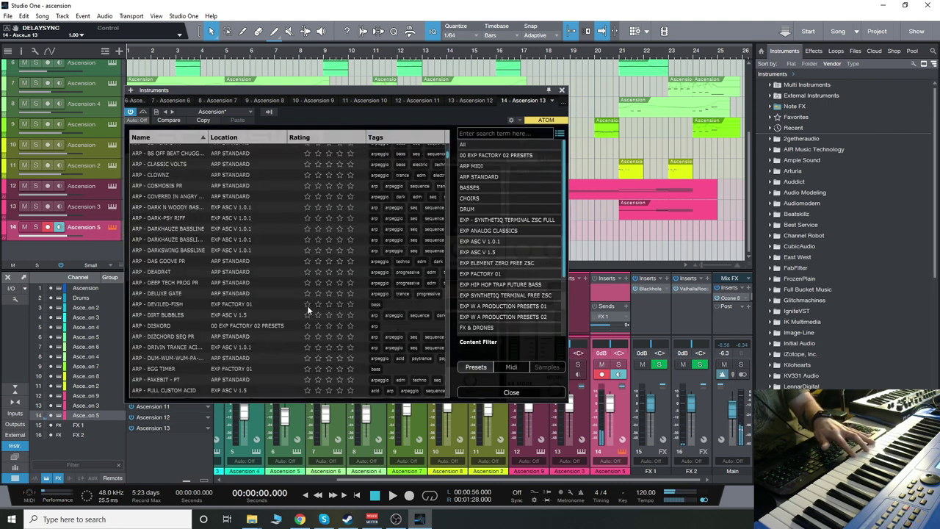
pyautogui.scroll(-20, 307, 306)
pyautogui.click(174, 294)
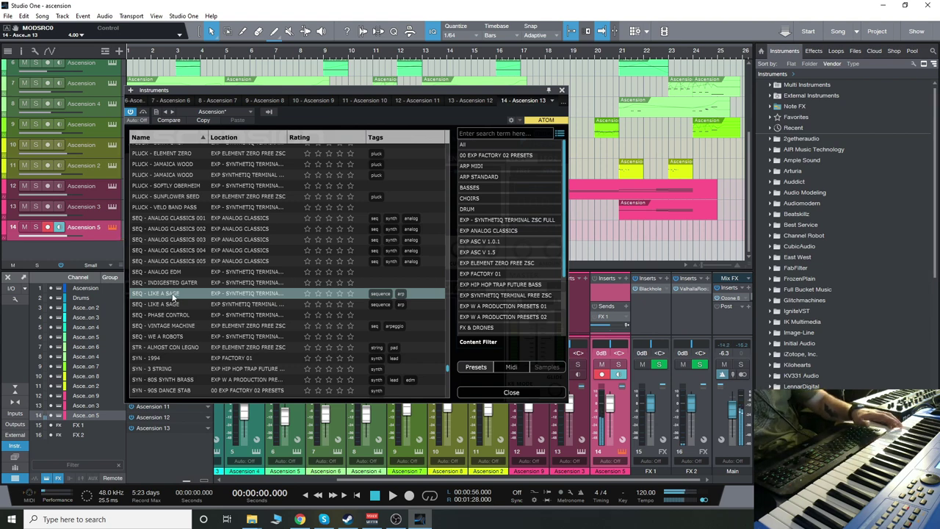
pyautogui.scroll(-2, 177, 293)
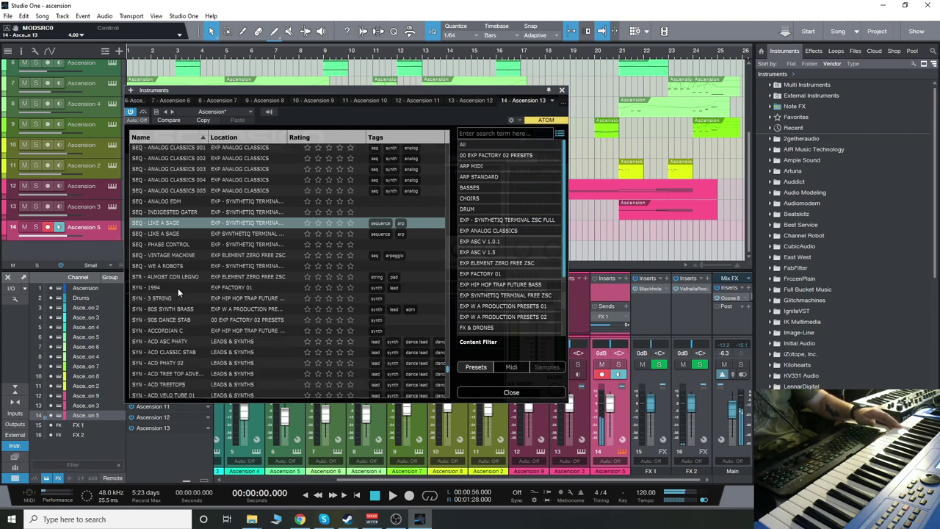
pyautogui.scroll(-1, 177, 291)
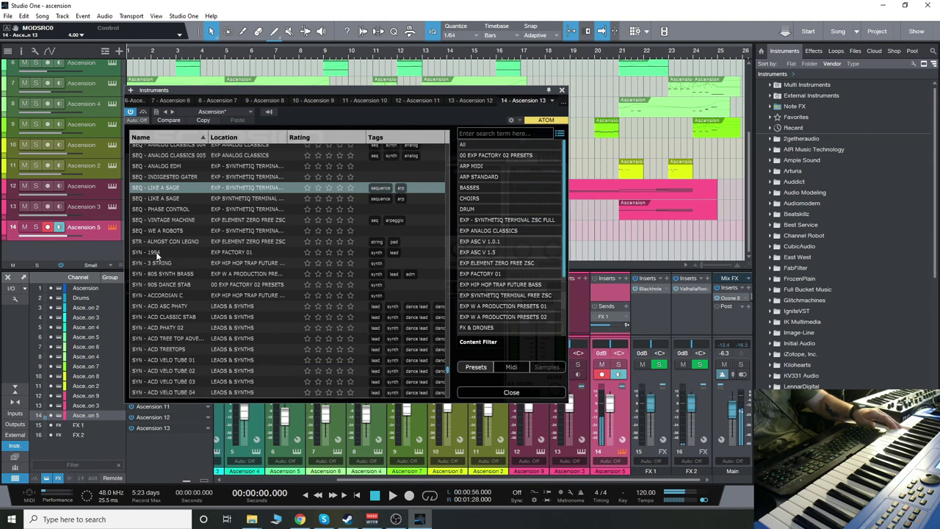
pyautogui.click(168, 232)
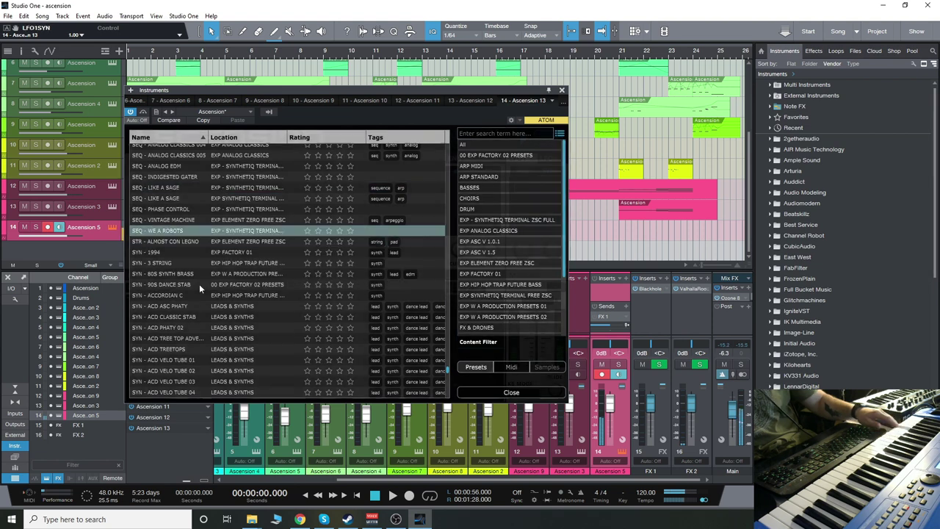
# Step: Audition two of the SYN - ANALOG CLASSICS synth presets from EXP ANALOG CLASSICS
pyautogui.scroll(2, 198, 293)
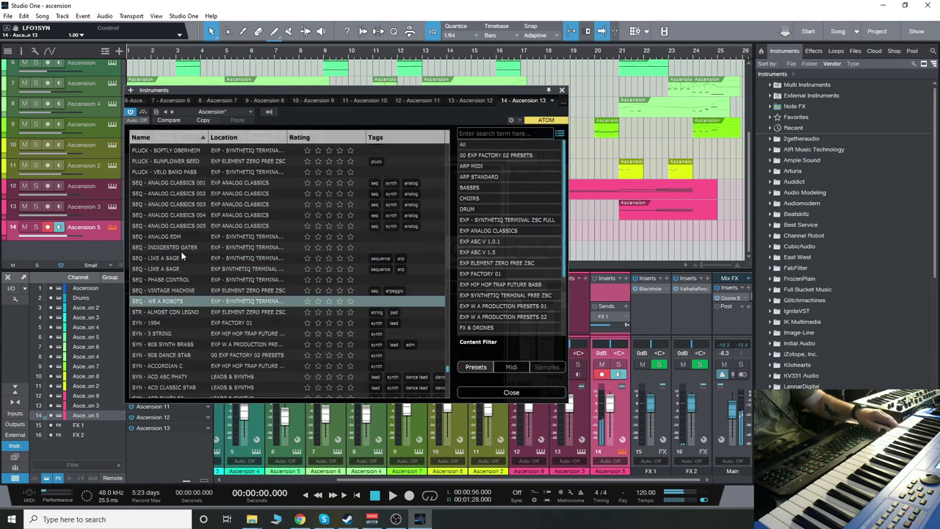
pyautogui.scroll(-8, 181, 252)
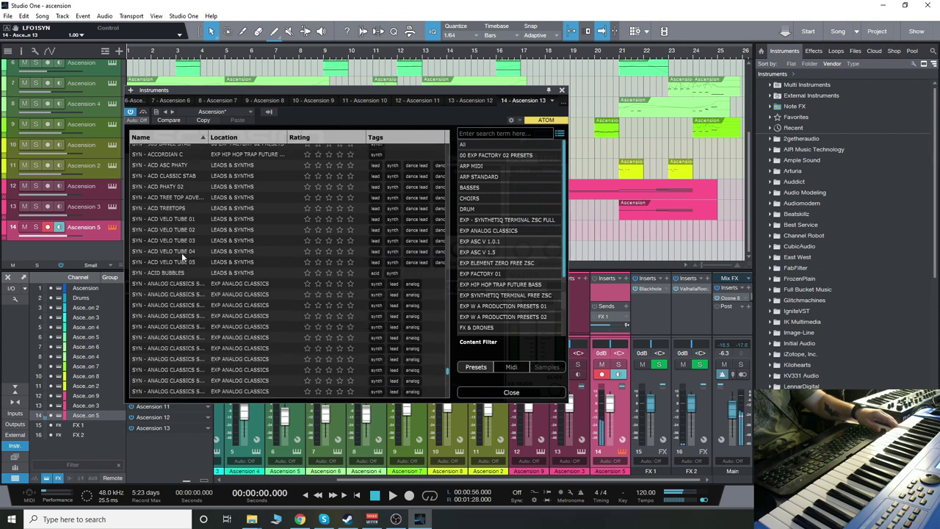
pyautogui.scroll(-2, 181, 253)
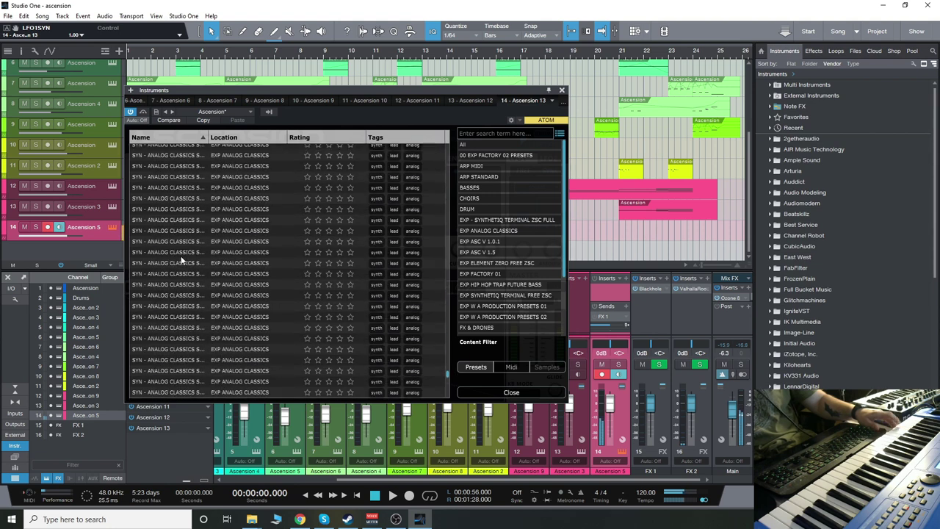
pyautogui.click(181, 266)
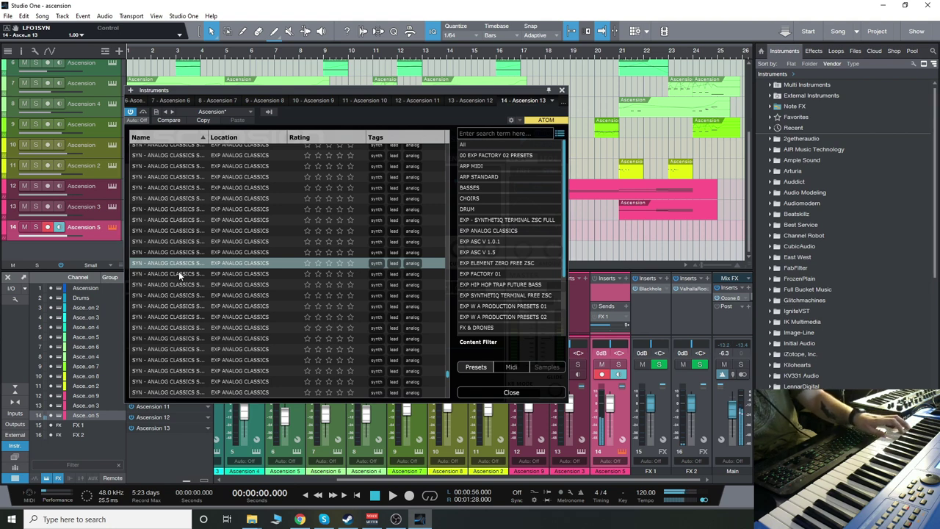
pyautogui.scroll(-3, 198, 278)
pyautogui.click(188, 297)
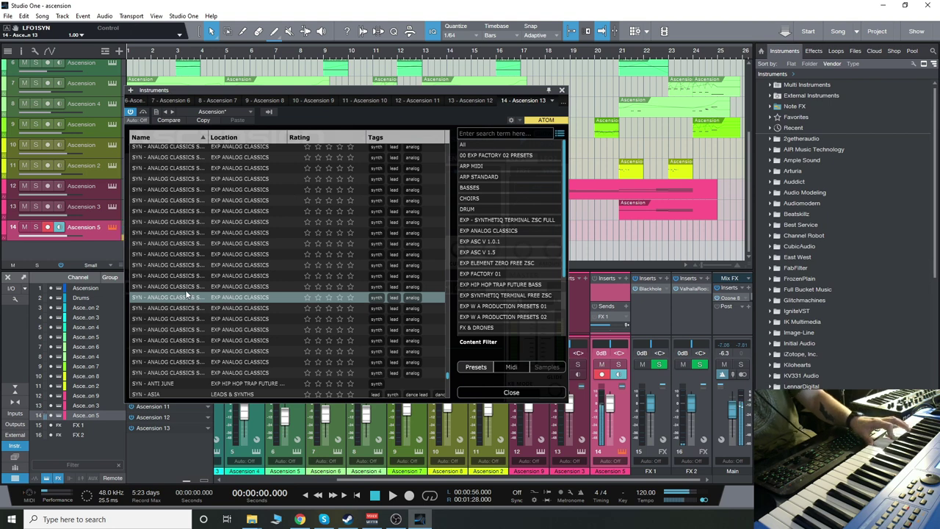
# Step: Audition the synth presets SYN - DMS OLD SKOOL 002 and SYN - ELECTROWARP
pyautogui.scroll(-2, 186, 289)
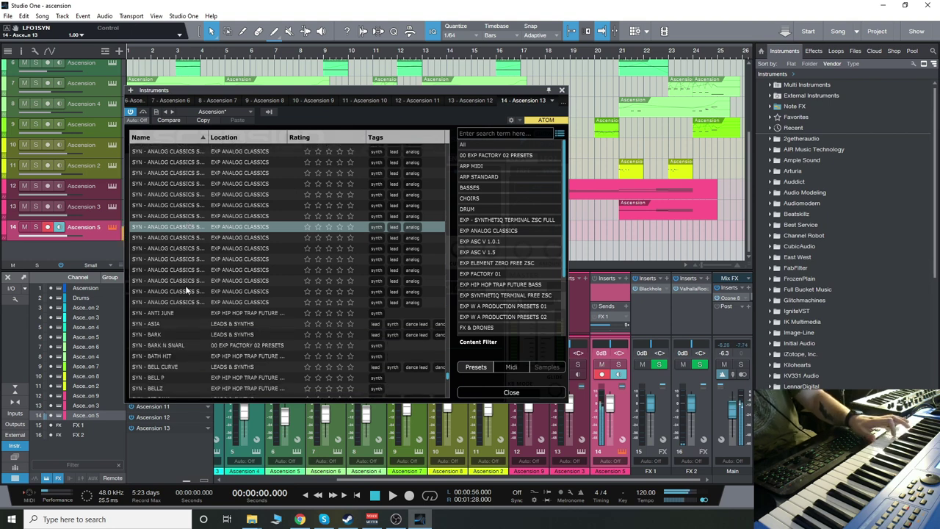
pyautogui.scroll(-5, 186, 290)
pyautogui.scroll(-1, 185, 288)
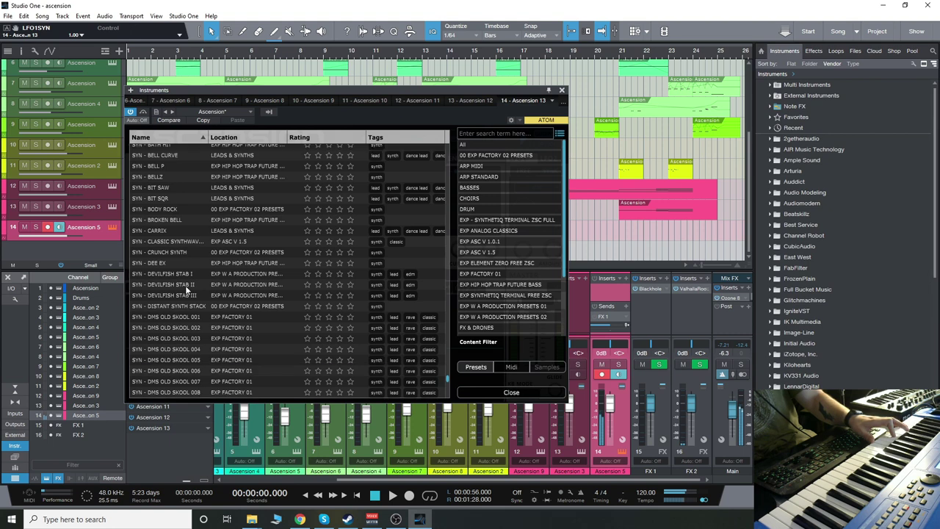
pyautogui.click(179, 326)
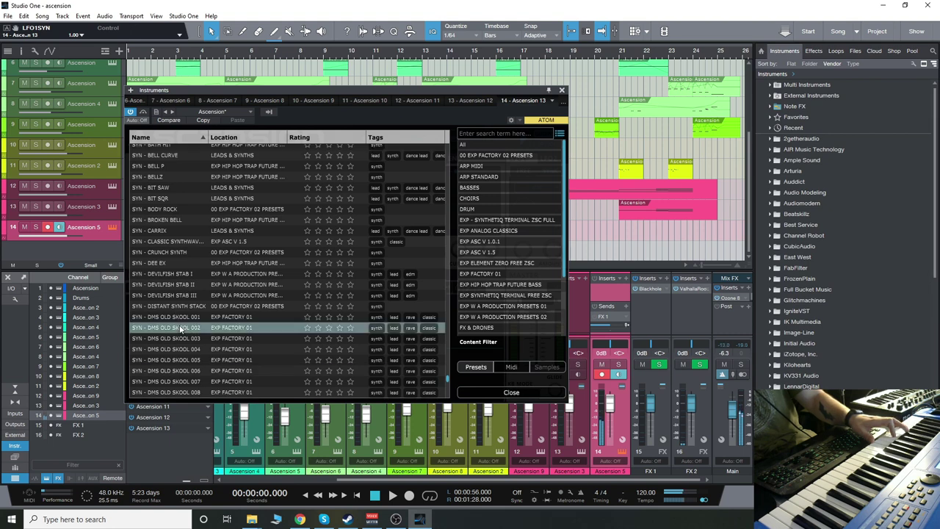
pyautogui.scroll(-10, 179, 310)
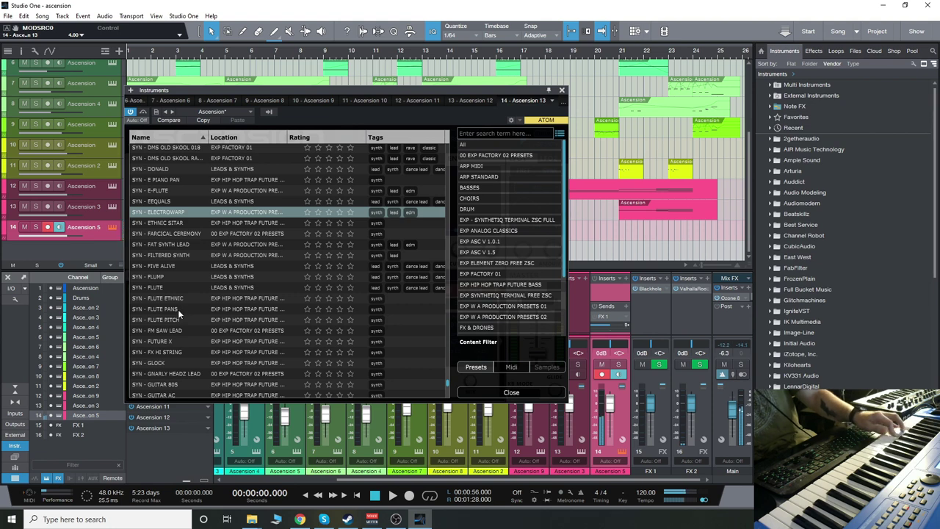
# Step: Audition the synth preset SYN - SUPER DROPZ and browse on to the SYN - W A STACK presets
pyautogui.scroll(-7, 179, 309)
pyautogui.scroll(-3, 179, 309)
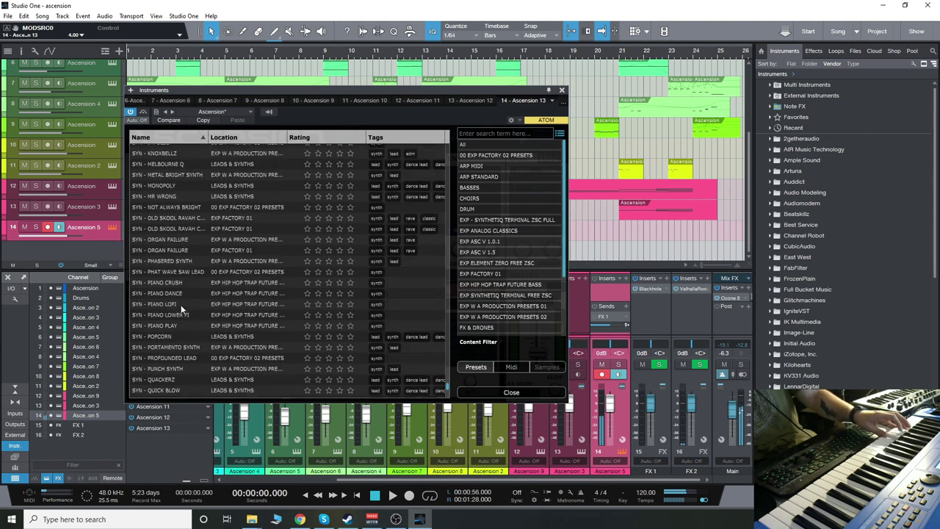
pyautogui.scroll(-7, 182, 309)
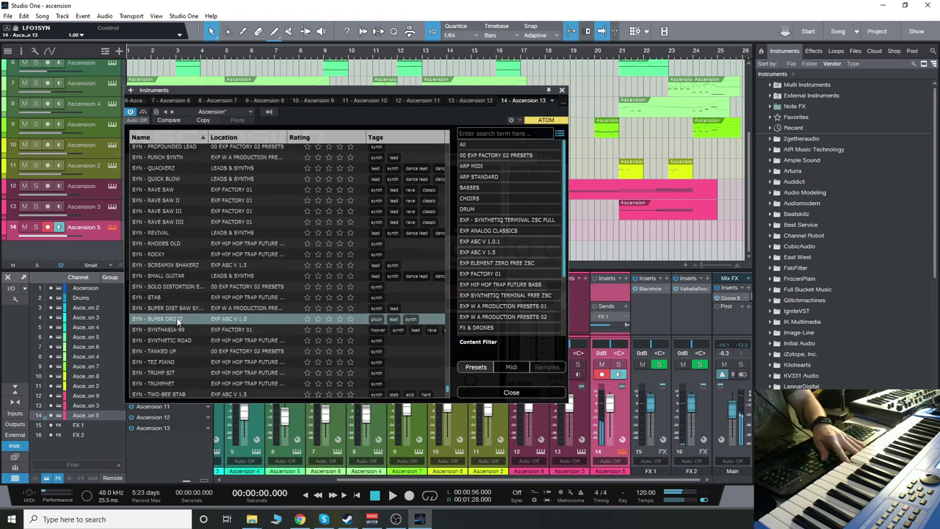
pyautogui.scroll(-10, 178, 321)
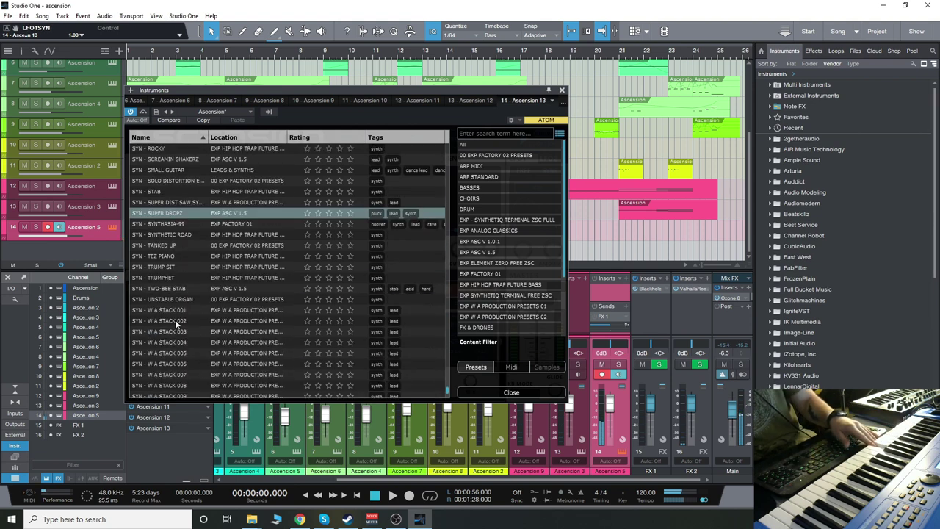